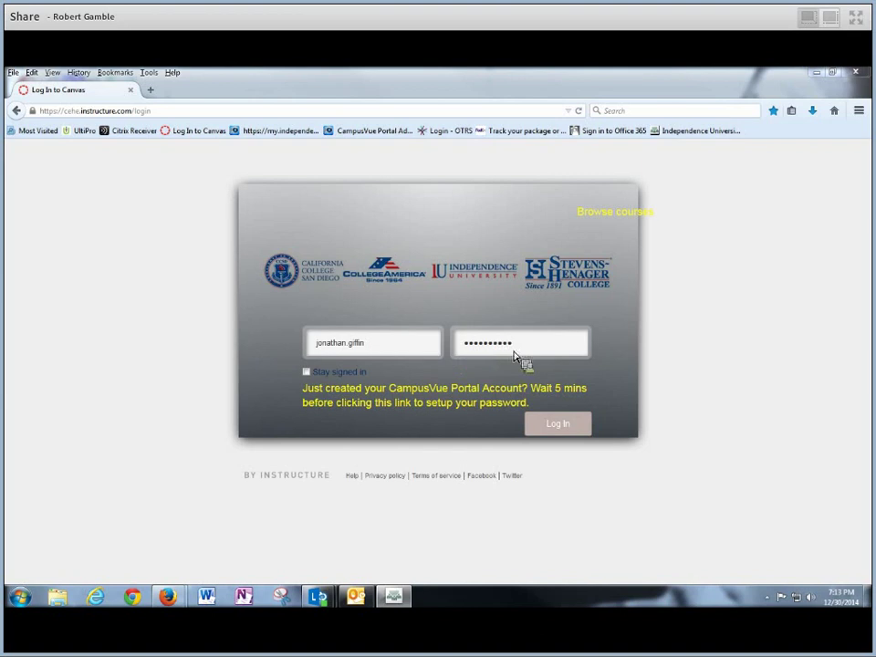
# Log in to Canvas with the account credentials to reach the user dashboard
pyautogui.click(559, 427)
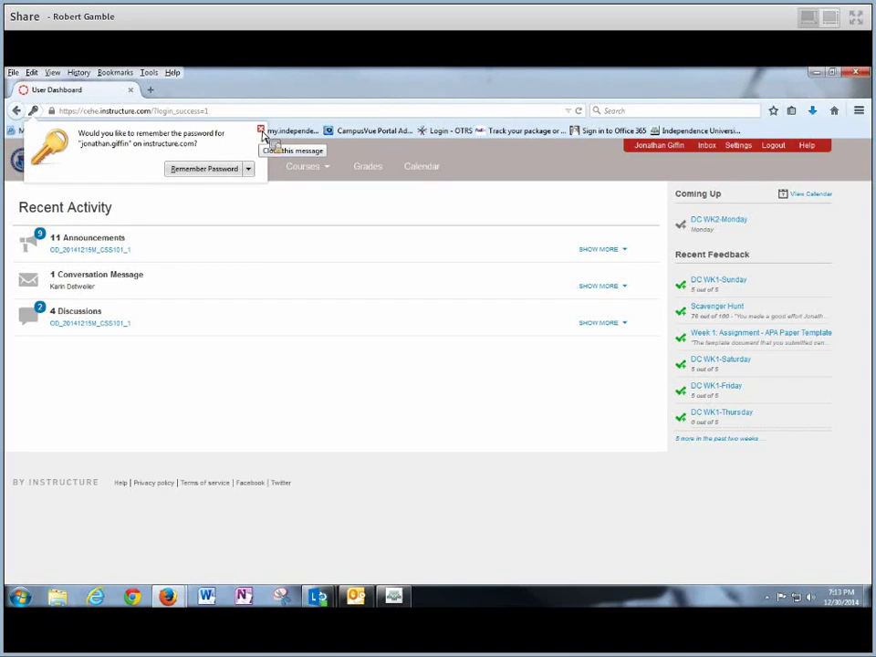
# Dismiss Firefox's password prompt and open the CSS101 Psychology of Motivation course's Modules page
pyautogui.click(260, 129)
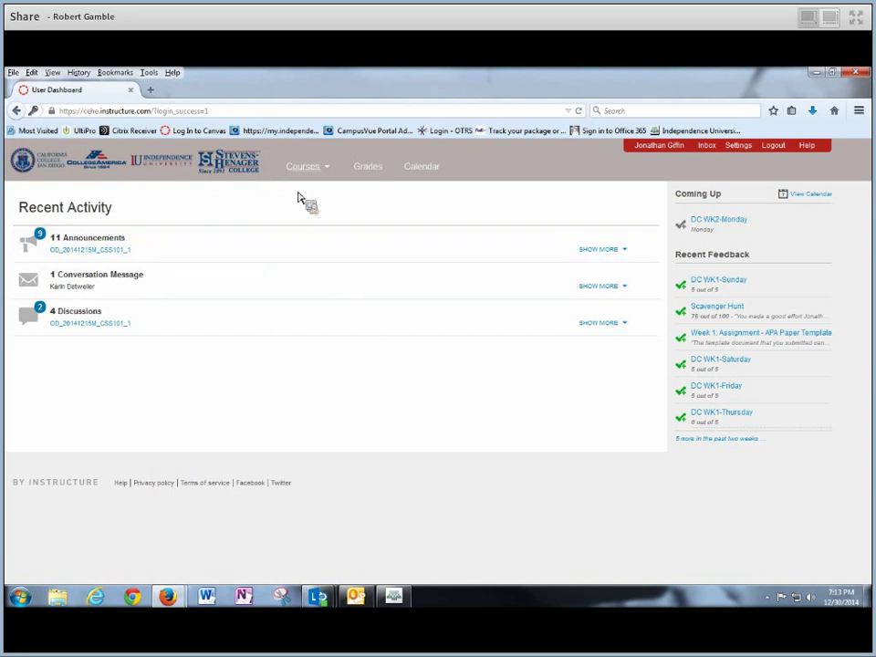
pyautogui.moveTo(310, 173)
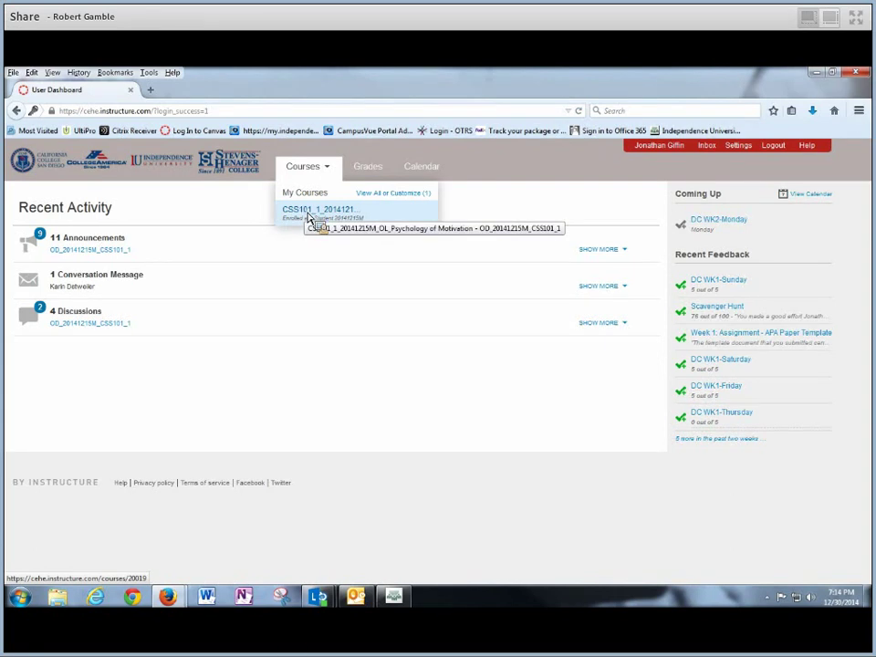
pyautogui.click(309, 215)
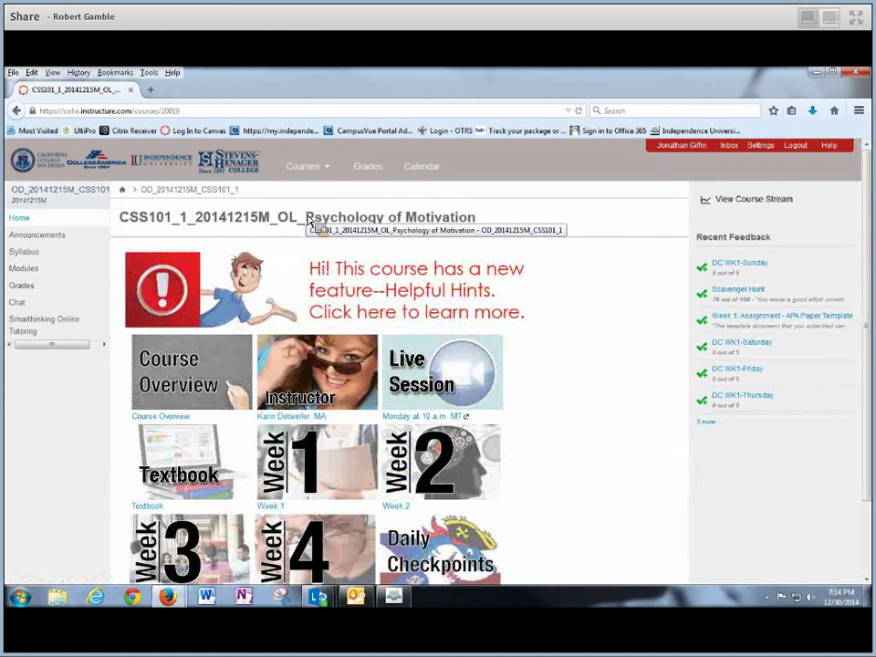
pyautogui.scroll(-2, 591, 344)
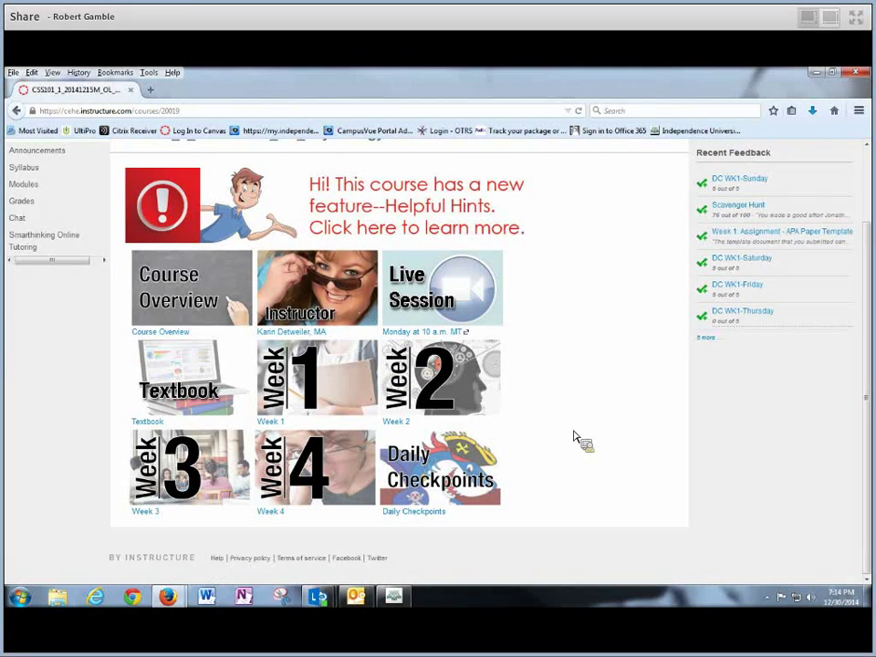
pyautogui.scroll(1, 867, 365)
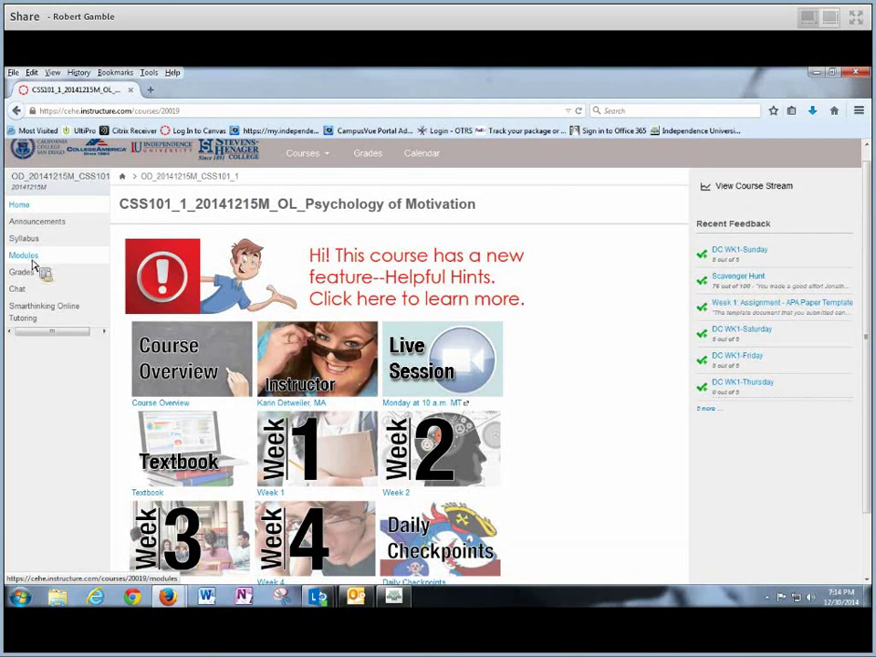
pyautogui.click(33, 256)
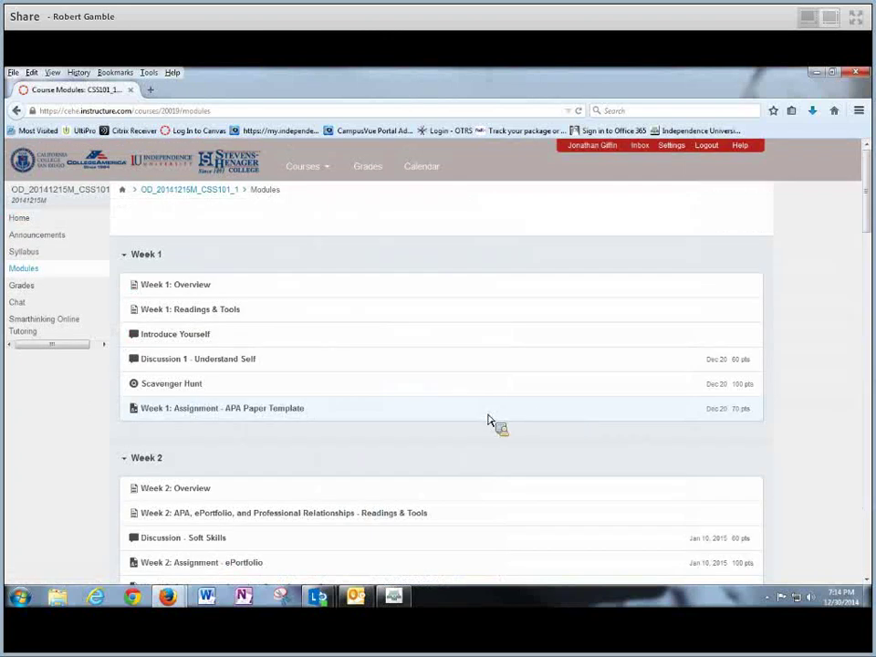
# Open 'Week 1: Assignment - APA Paper Template' and read through its instructions
pyautogui.scroll(-1, 489, 422)
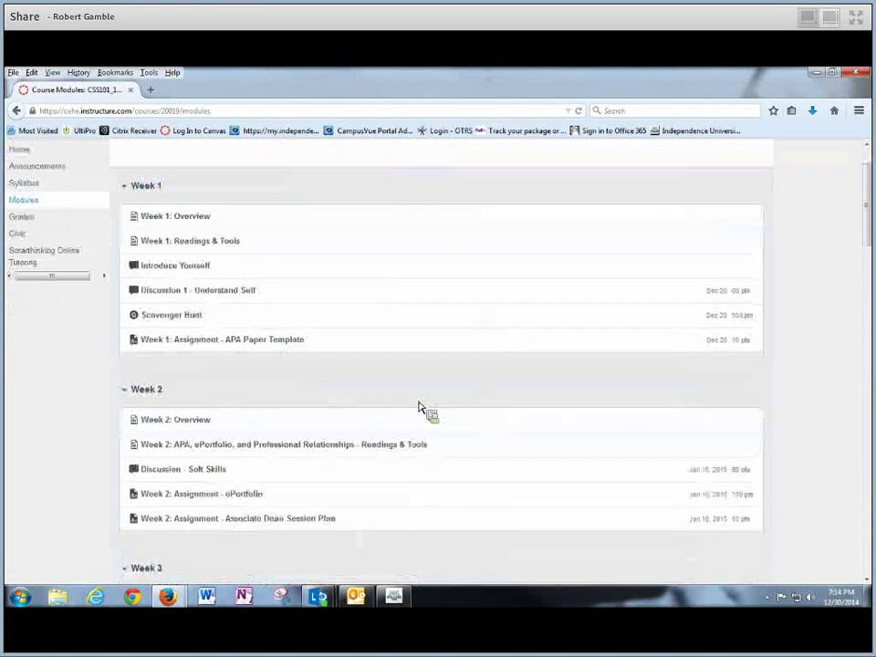
pyautogui.click(256, 348)
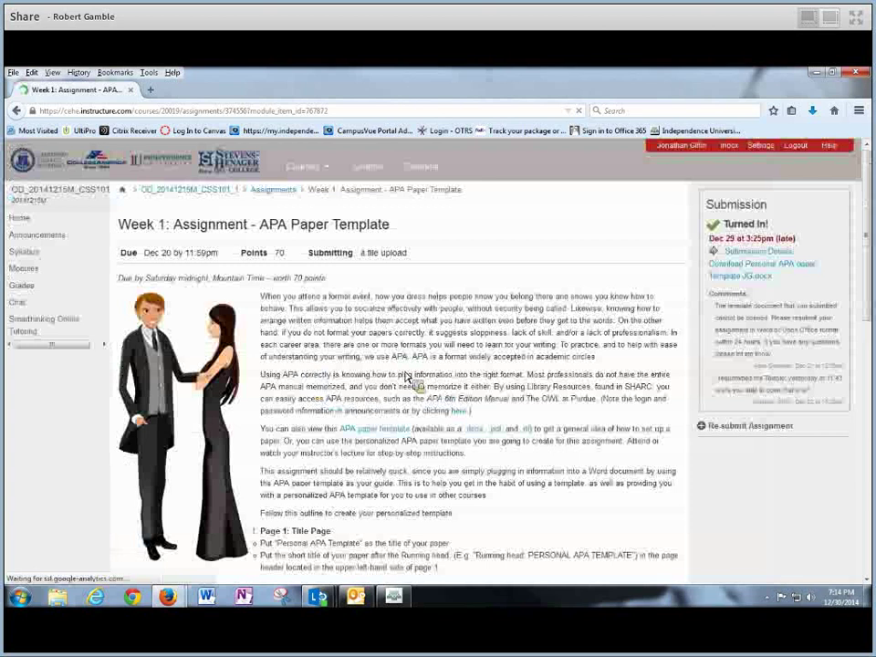
pyautogui.scroll(-2, 868, 236)
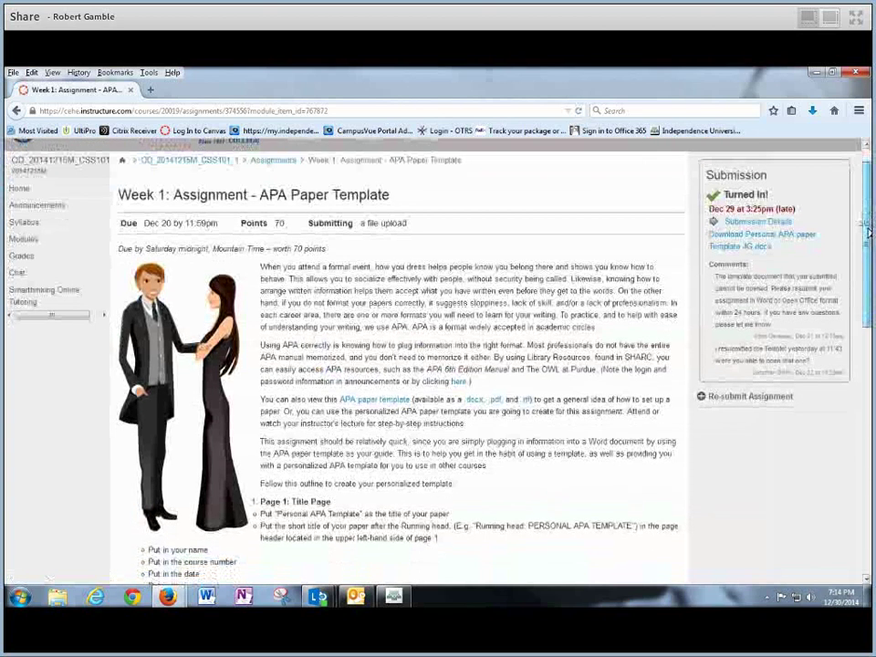
pyautogui.moveTo(867, 237); pyautogui.dragTo(866, 334)
pyautogui.moveTo(868, 384); pyautogui.dragTo(864, 263)
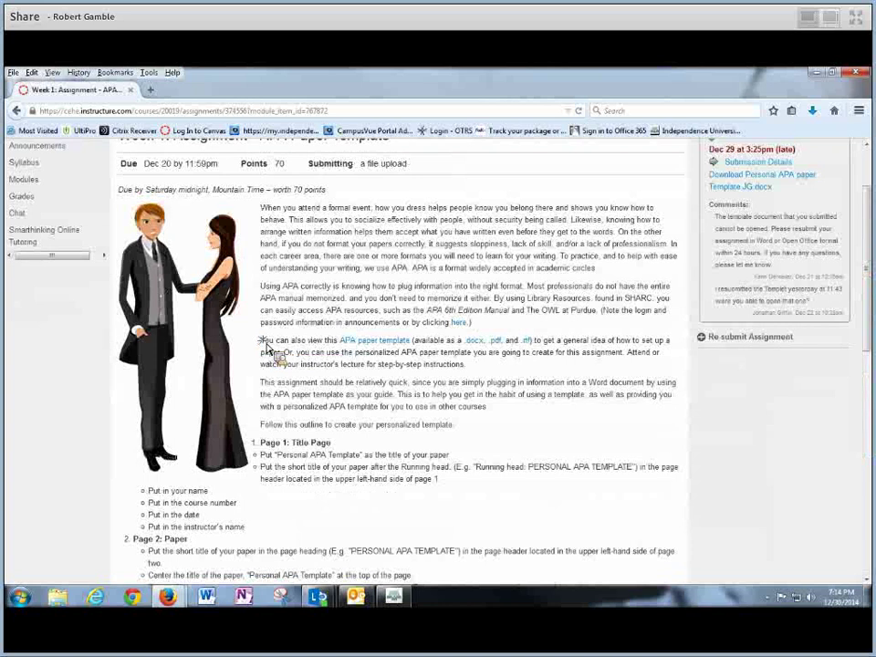
pyautogui.moveTo(262, 345); pyautogui.dragTo(539, 372)
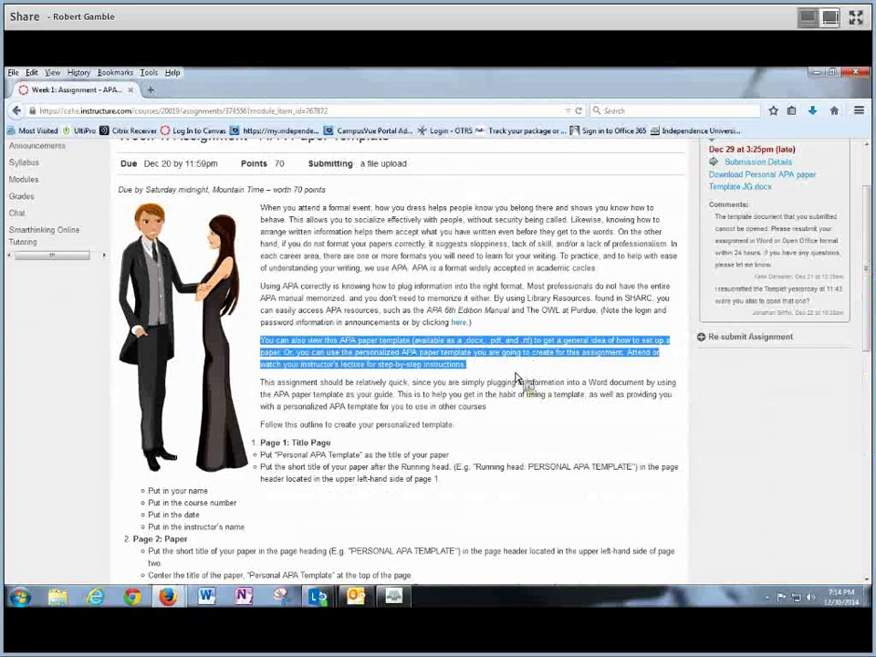
pyautogui.click(447, 372)
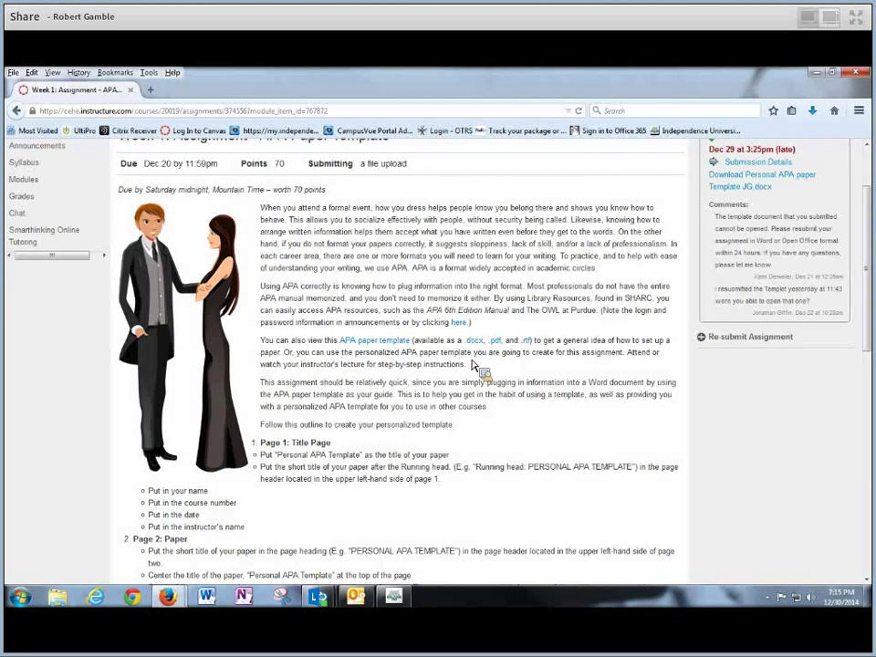
# Download the APA Format Template .docx, open it in Microsoft Word, and enable editing
pyautogui.click(478, 345)
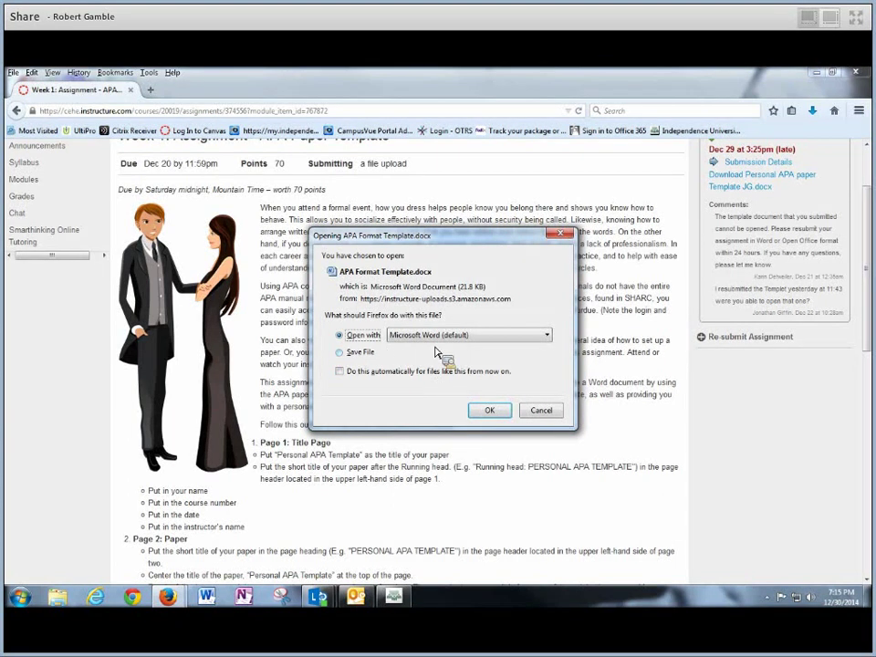
pyautogui.click(490, 413)
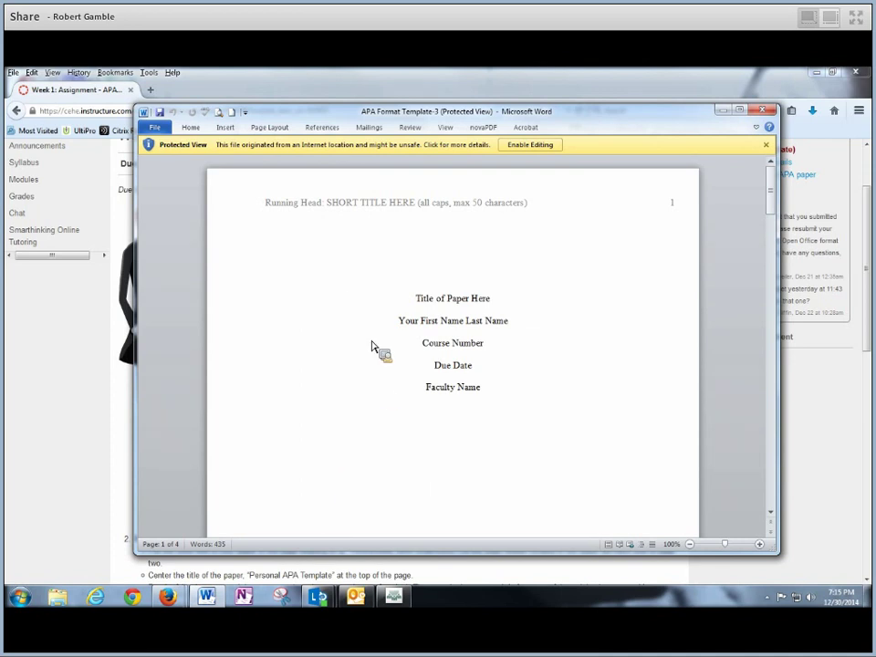
pyautogui.click(539, 147)
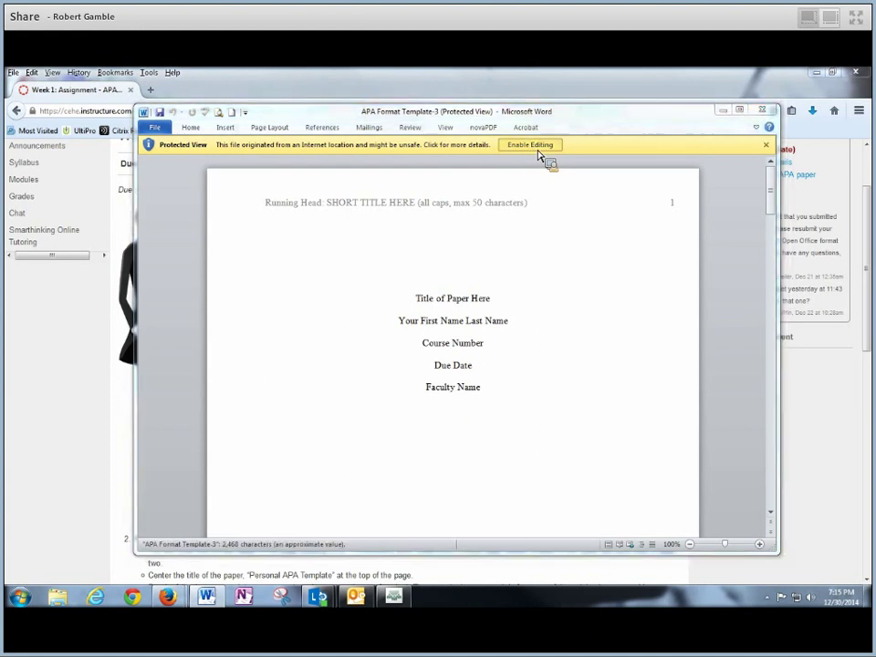
# Maximize Word and inspect the title-page placeholder lines, from the title down to the faculty line
pyautogui.click(741, 110)
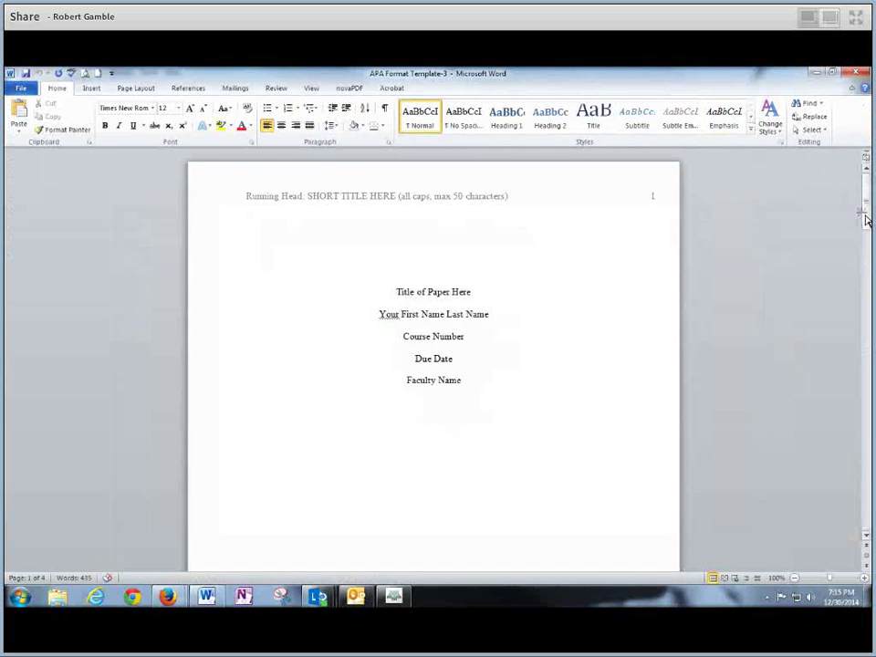
pyautogui.click(867, 219)
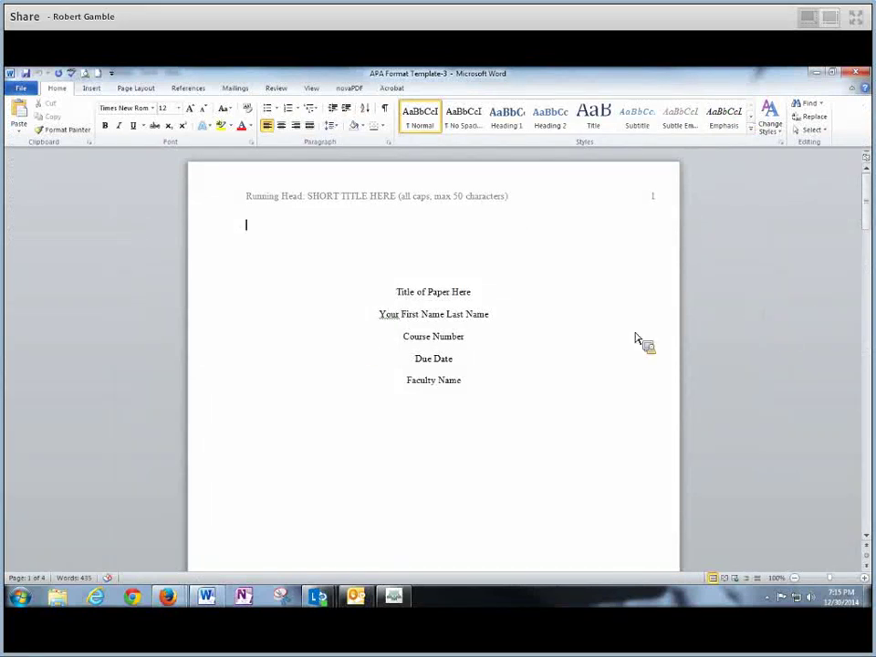
pyautogui.moveTo(384, 292); pyautogui.dragTo(484, 370)
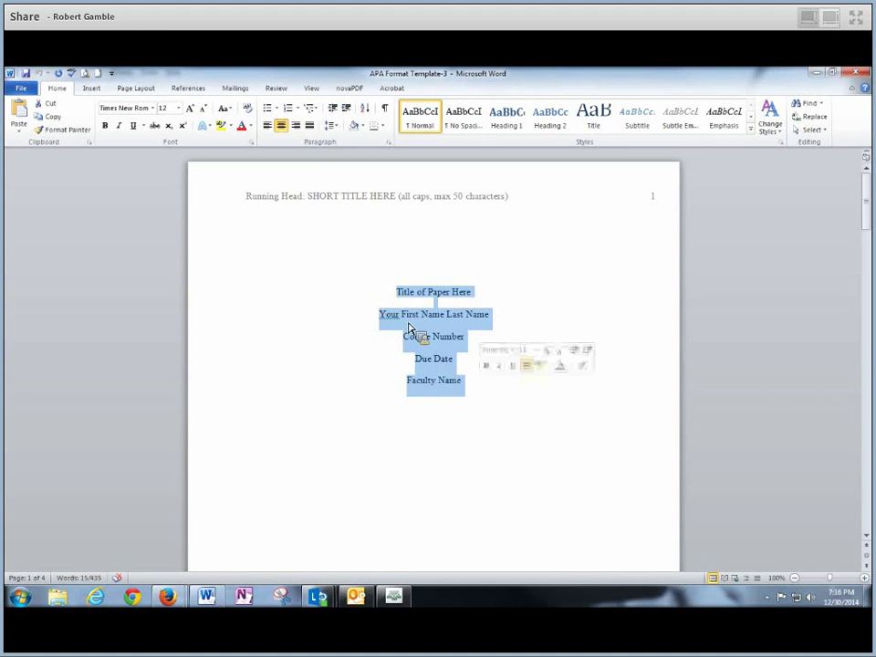
pyautogui.moveTo(408, 329); pyautogui.dragTo(683, 255)
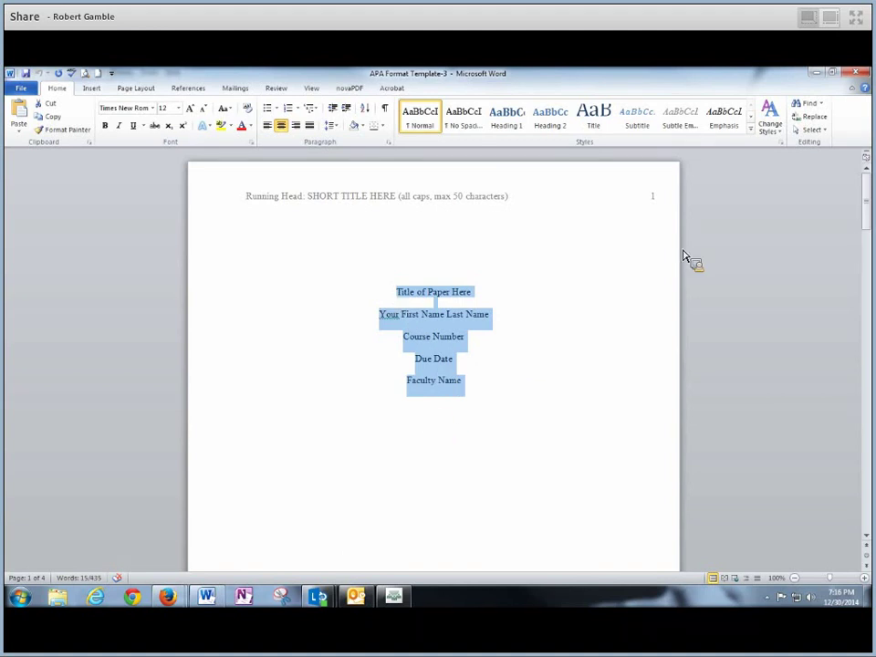
pyautogui.moveTo(867, 205)
pyautogui.mouseDown()
pyautogui.moveTo(868, 392)
pyautogui.moveTo(867, 197)
pyautogui.mouseUp()
pyautogui.click(489, 314)
pyautogui.tripleClick(382, 294)
pyautogui.moveTo(421, 297); pyautogui.dragTo(495, 324)
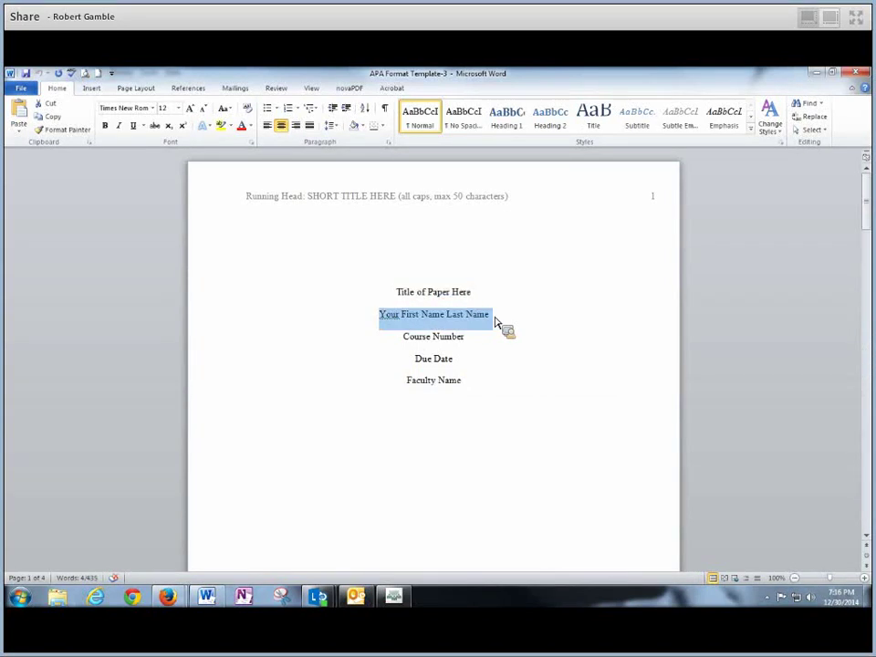
pyautogui.moveTo(415, 342); pyautogui.dragTo(477, 388)
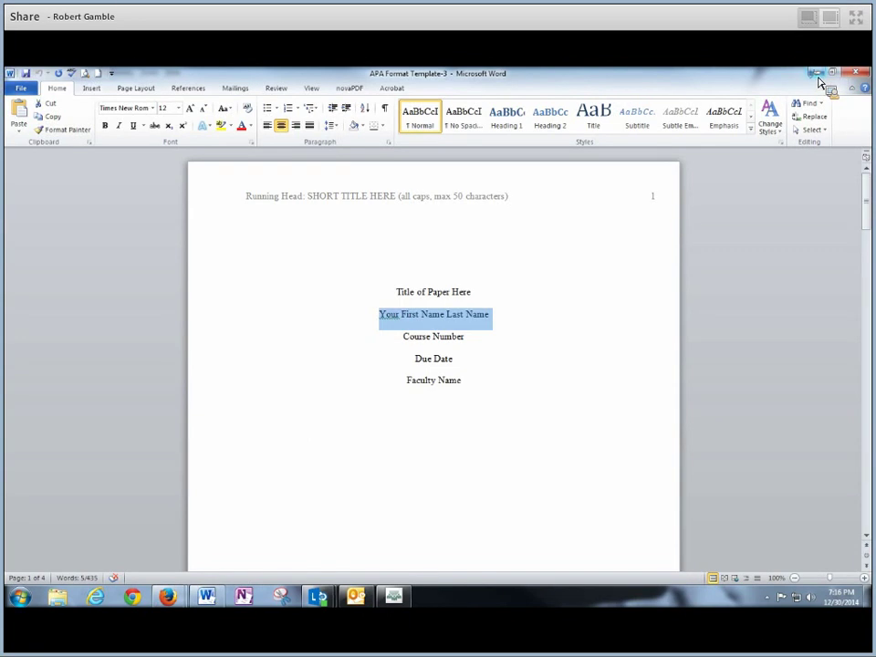
pyautogui.click(817, 76)
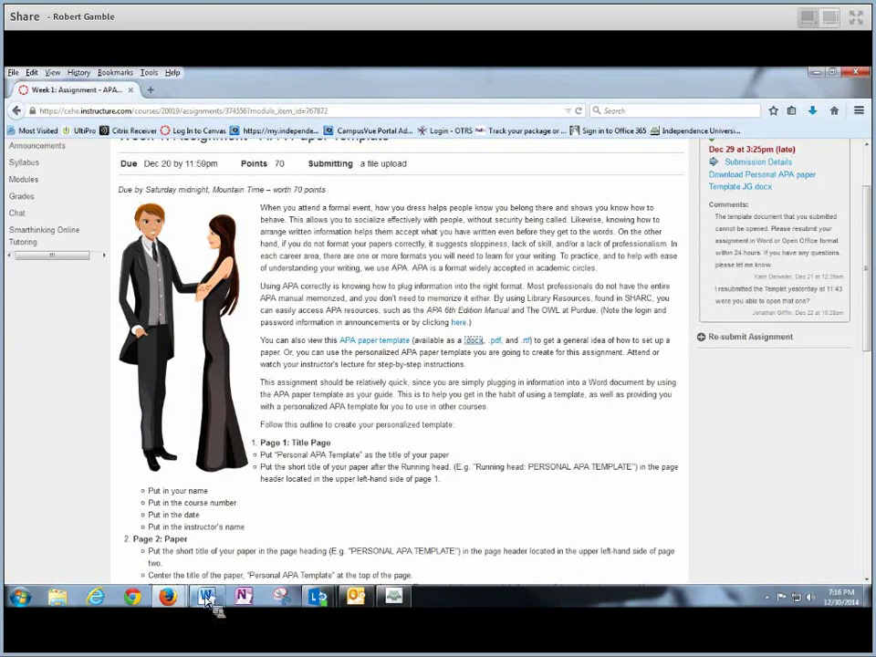
pyautogui.moveTo(207, 600)
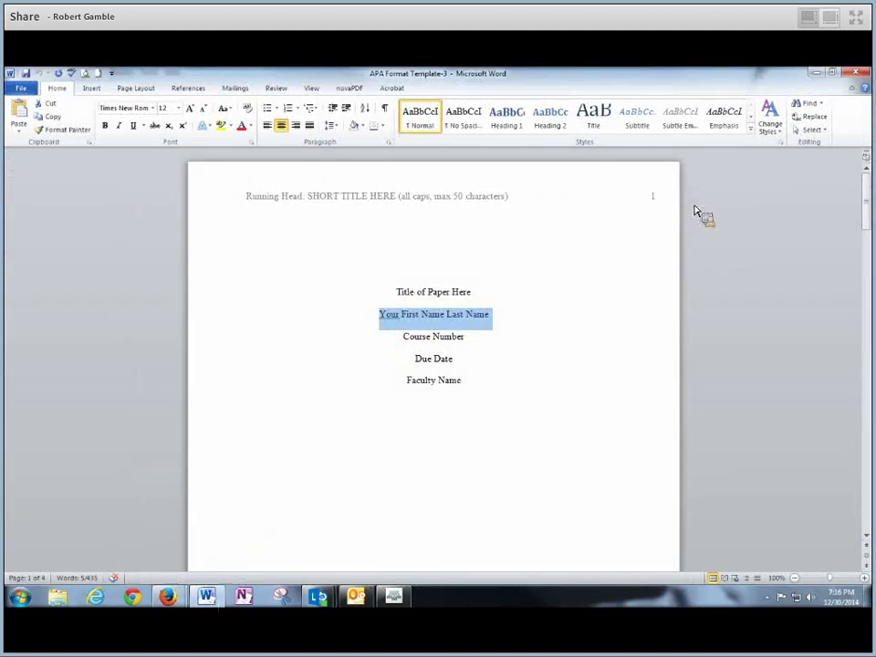
pyautogui.click(820, 81)
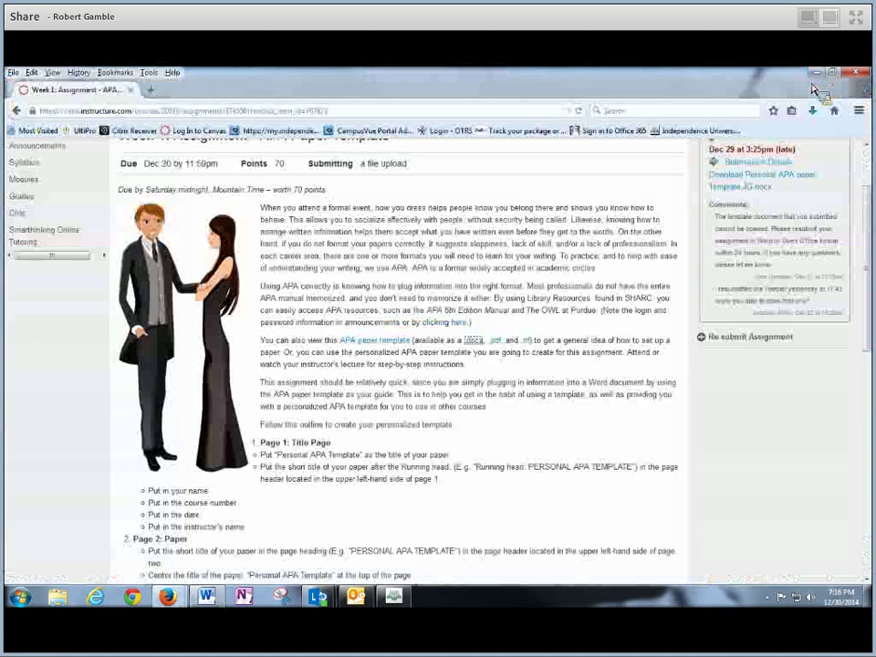
pyautogui.moveTo(867, 206); pyautogui.dragTo(867, 314)
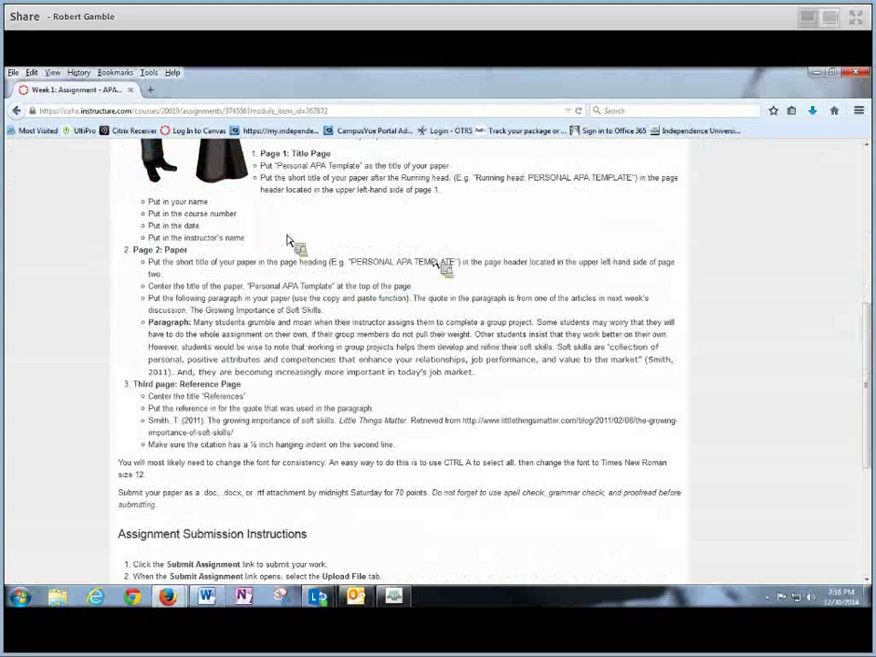
pyautogui.tripleClick(258, 163)
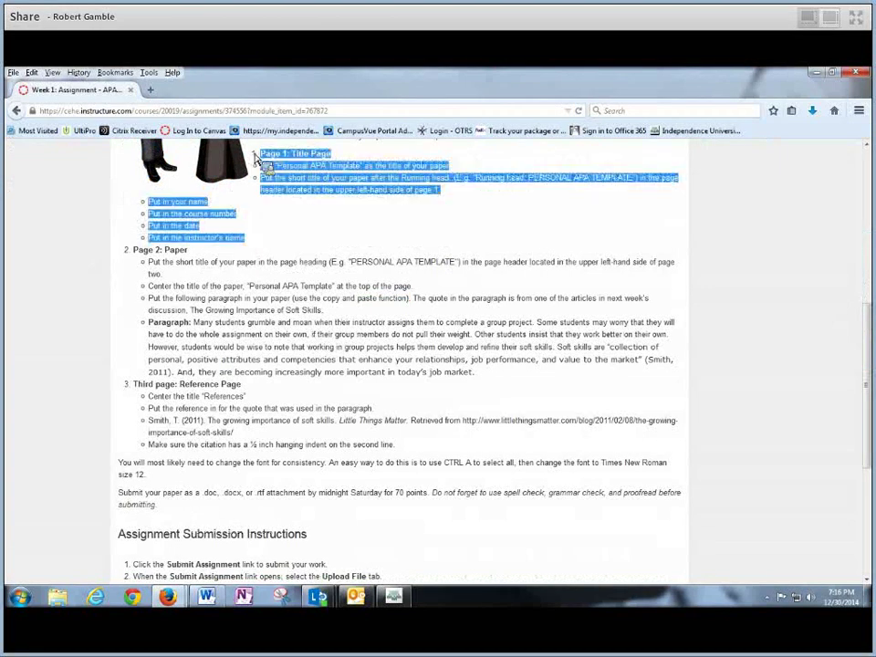
pyautogui.moveTo(260, 162); pyautogui.dragTo(462, 301)
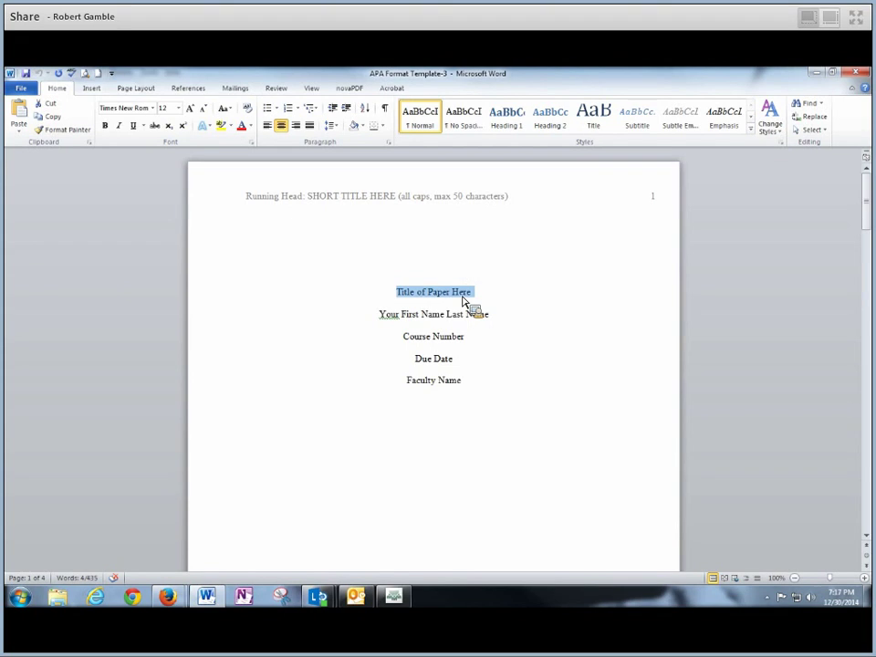
# Title the paper 'Personal APA Template', replace the name placeholder with the student's name, then minimize Word
pyautogui.write('Personal AP')
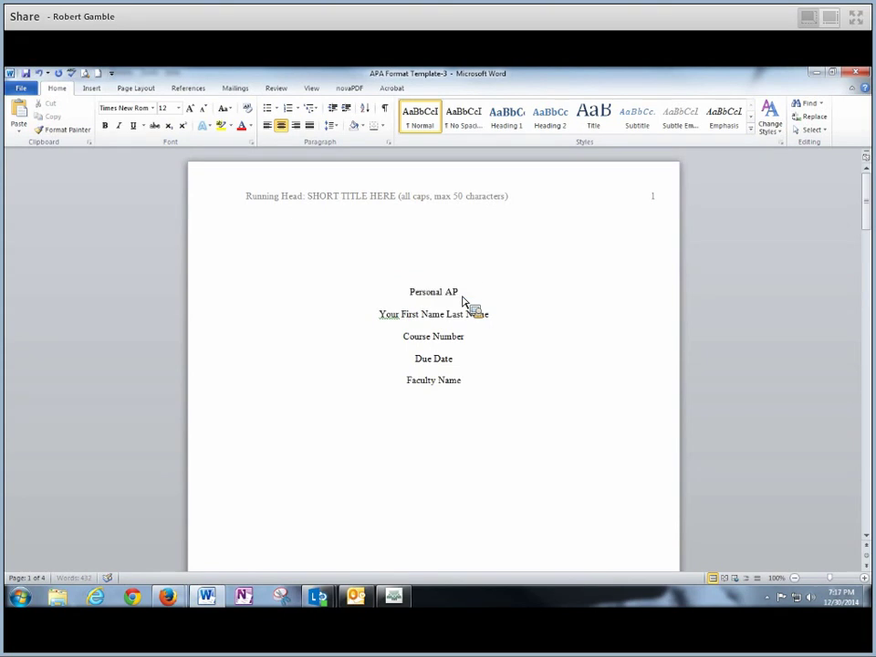
pyautogui.write('A Template')
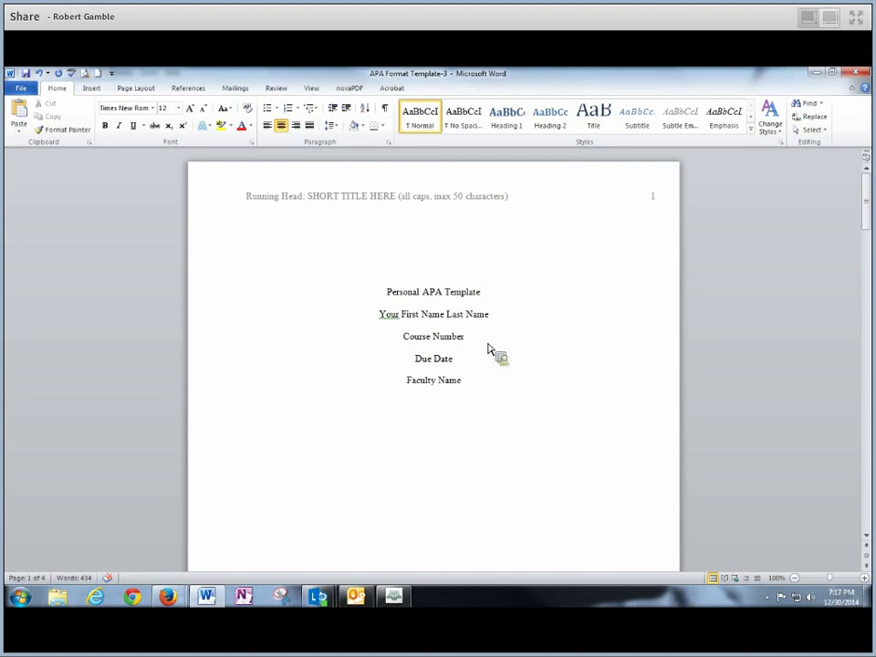
pyautogui.moveTo(446, 314); pyautogui.dragTo(489, 326)
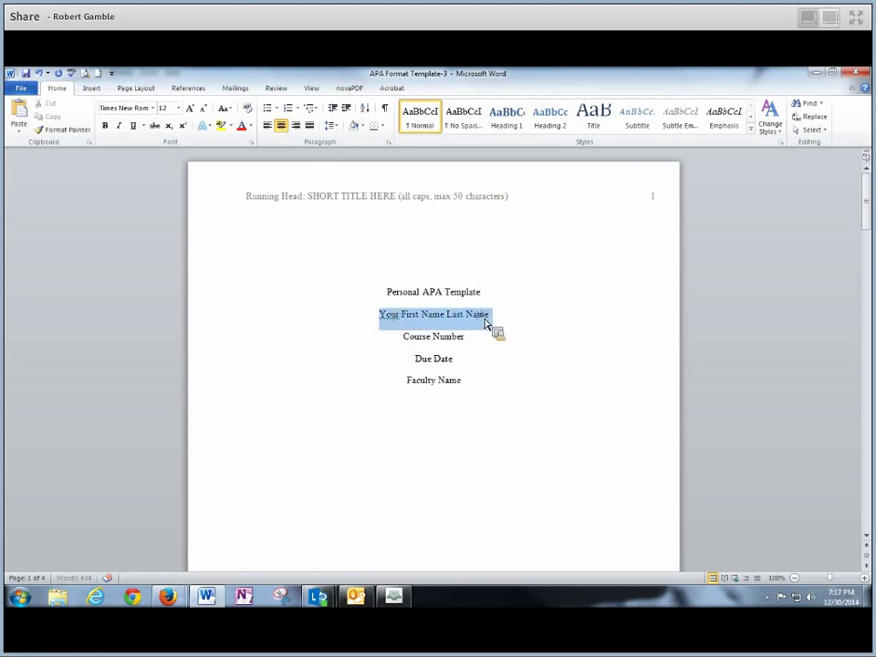
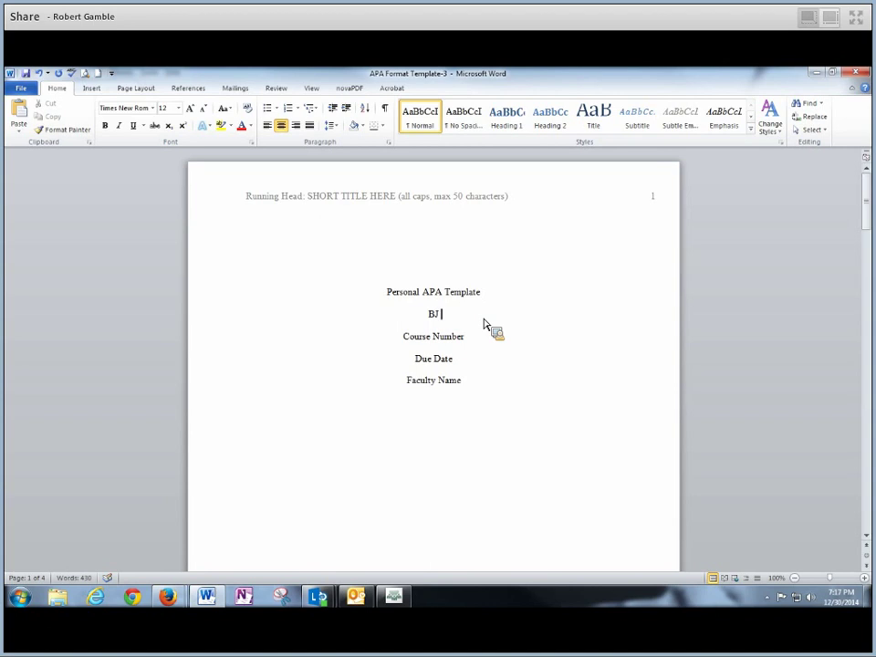
pyautogui.tripleClick(399, 340)
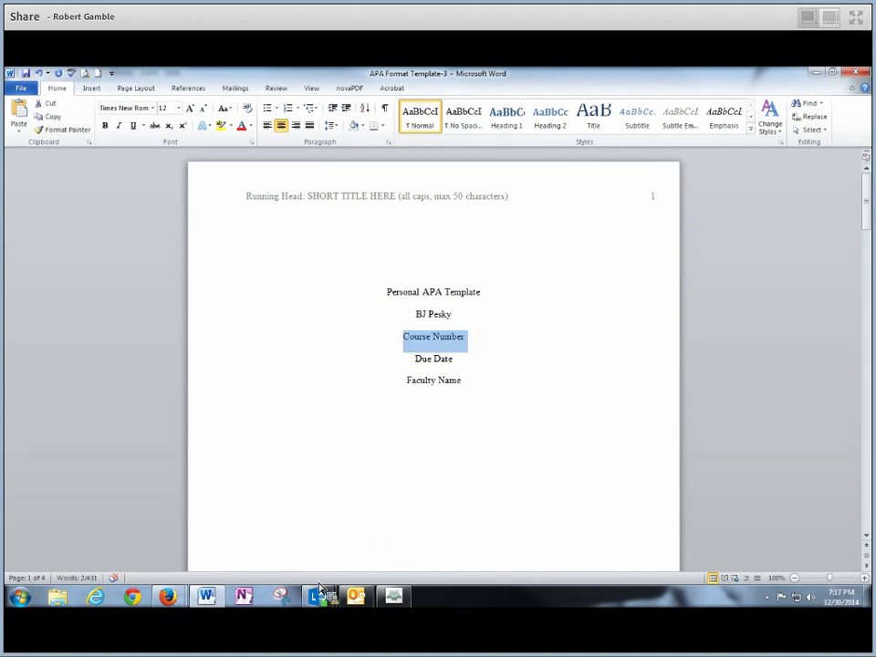
pyautogui.click(817, 73)
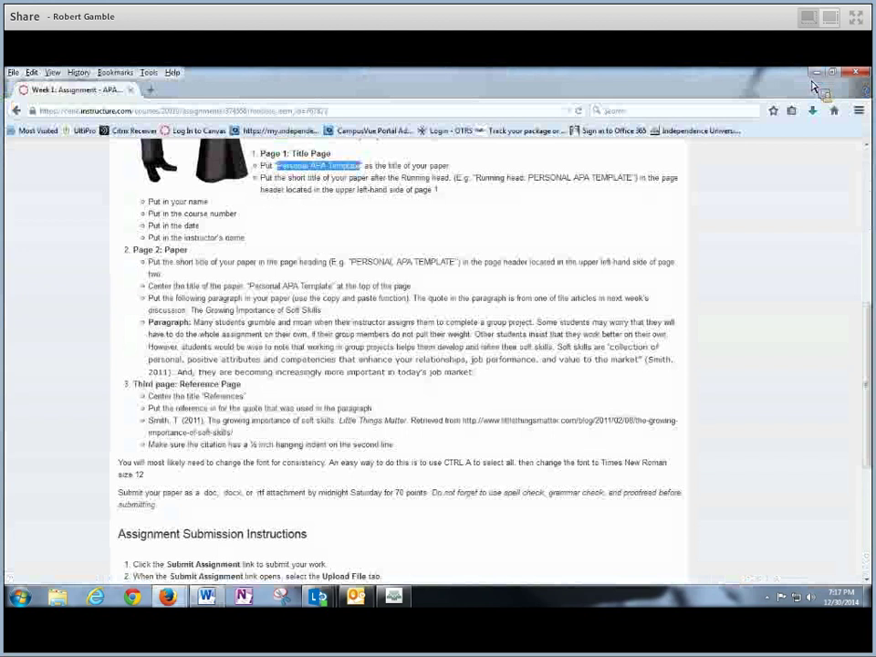
# Scroll back to the top of the assignment page to review the Page 1: Title Page steps
pyautogui.scroll(5, 865, 383)
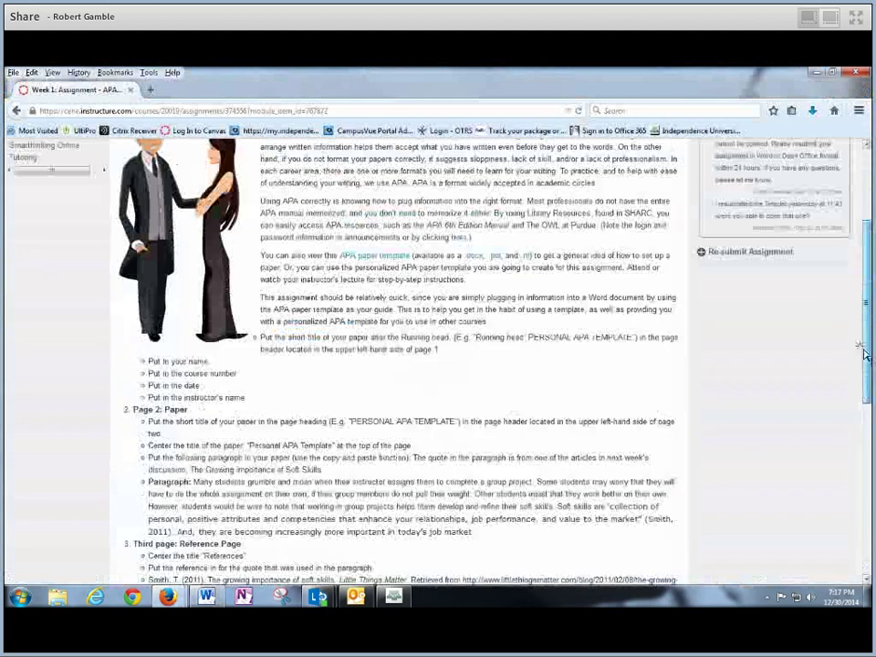
pyautogui.moveTo(865, 310); pyautogui.dragTo(862, 250)
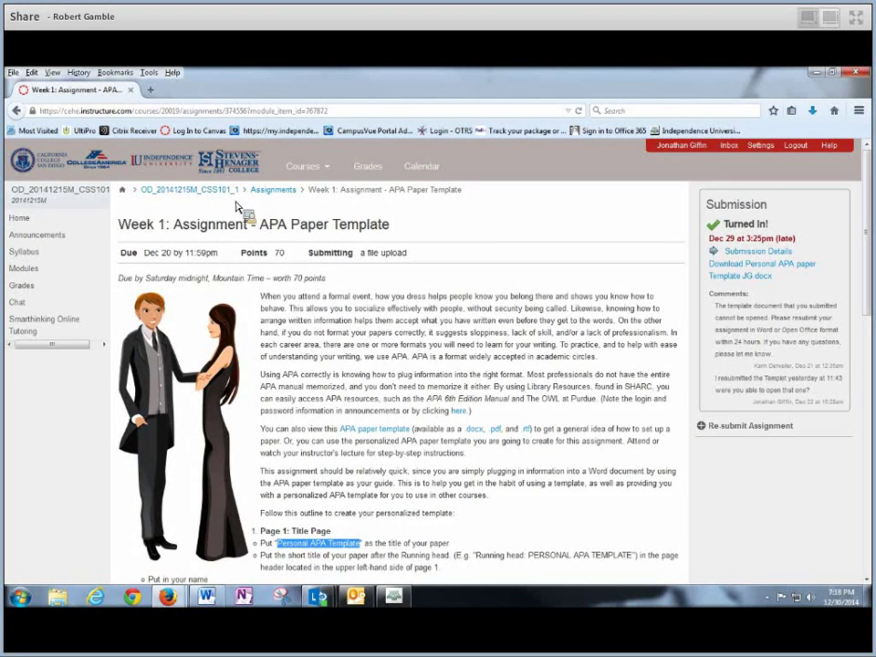
# Back in Word, enter CSS101 Section 1 as the course and 1/3/2015 as the due date
pyautogui.click(816, 72)
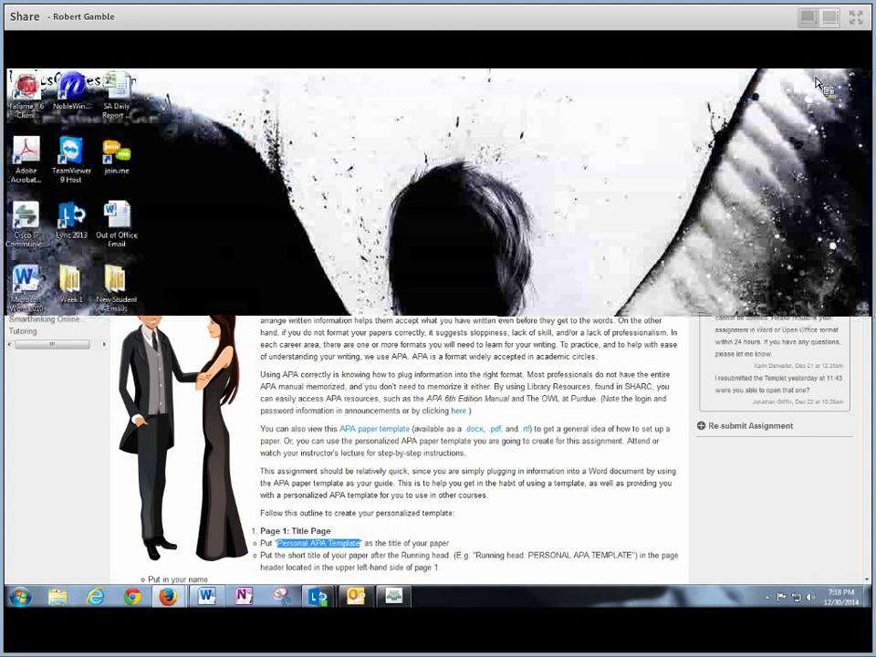
pyautogui.click(206, 596)
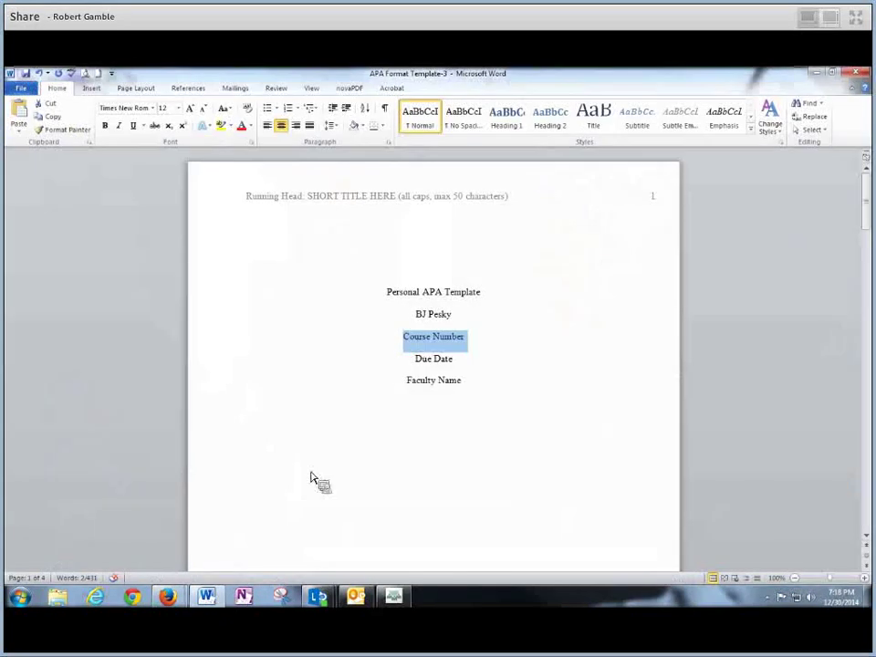
pyautogui.moveTo(310, 479); pyautogui.dragTo(450, 342)
pyautogui.write('CSS')
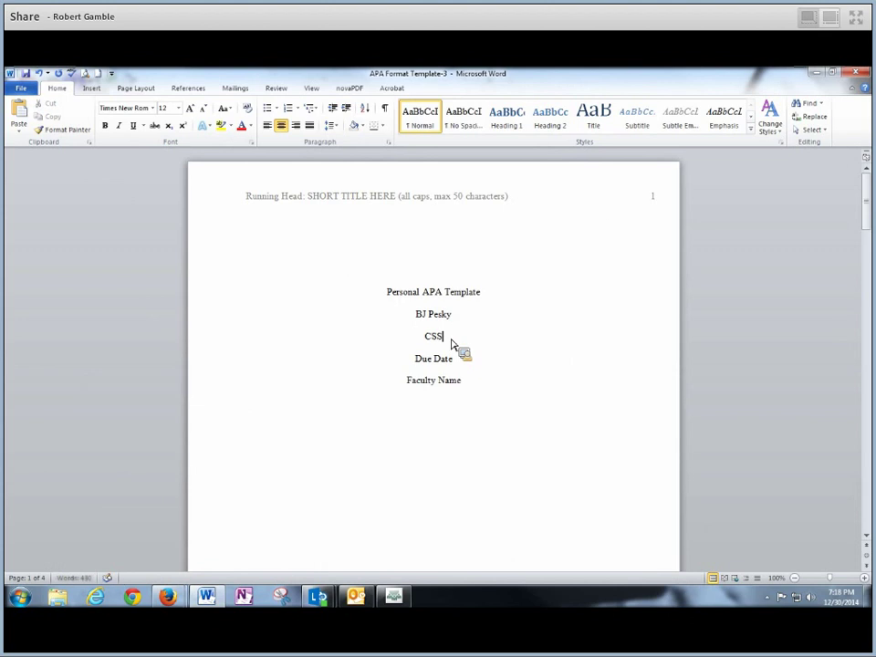
pyautogui.write('101')
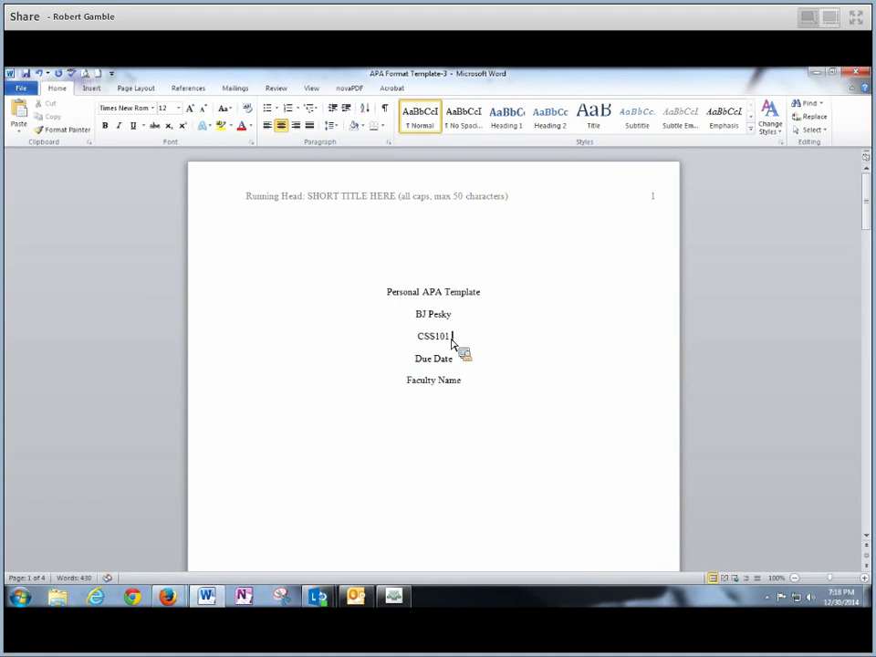
pyautogui.write(' Section 1')
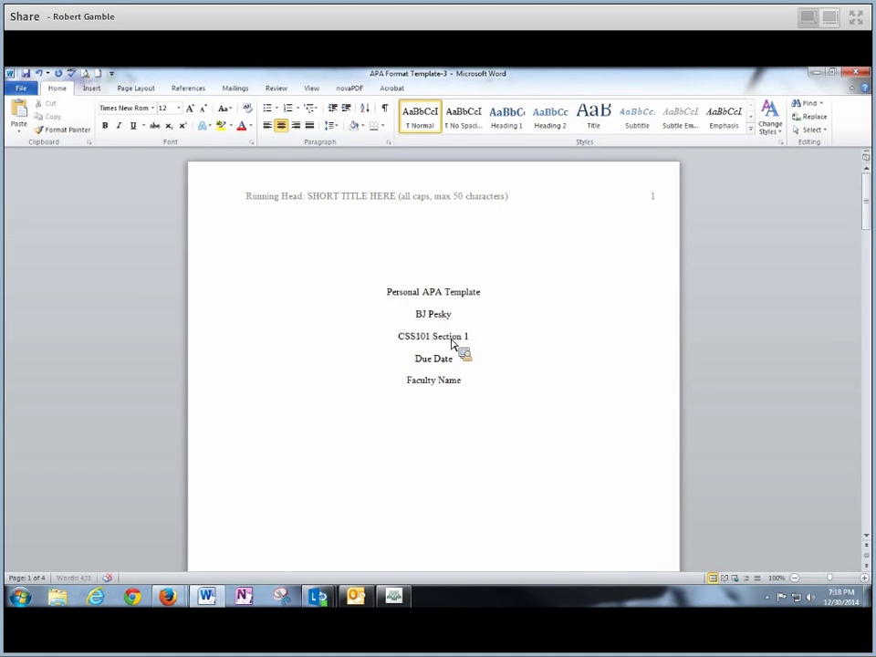
pyautogui.moveTo(413, 359); pyautogui.dragTo(454, 365)
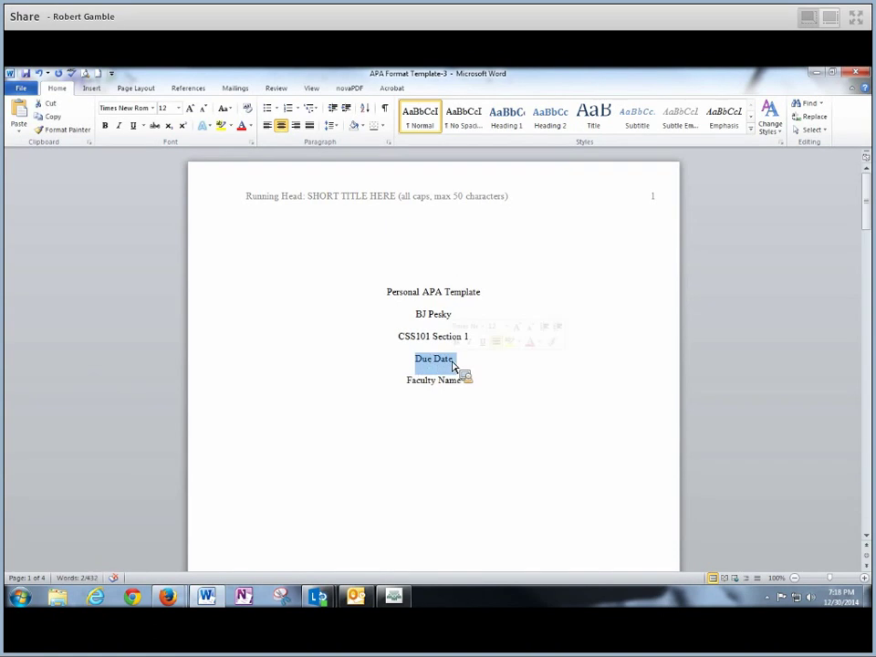
pyautogui.write('1/')
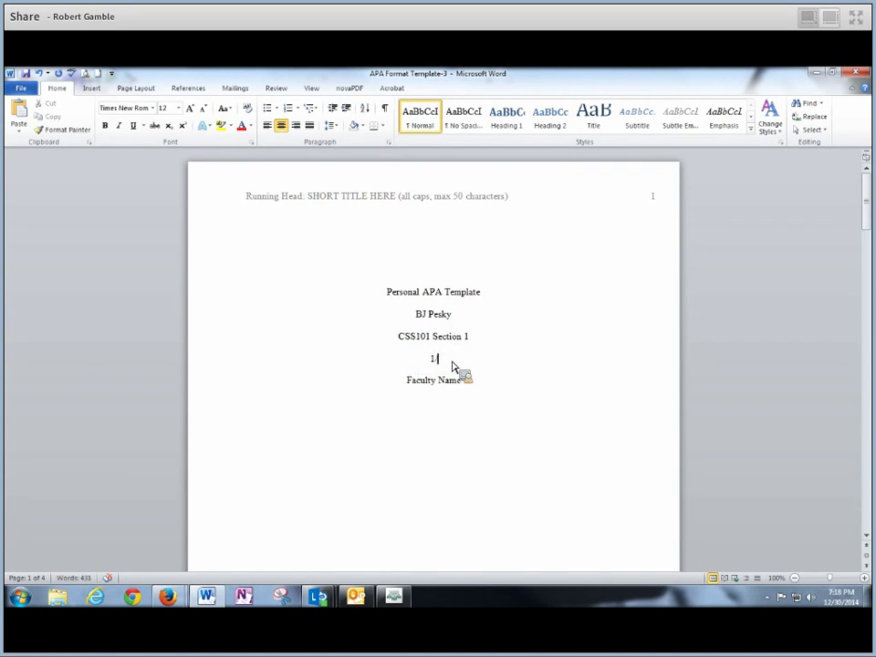
pyautogui.write('3/2015')
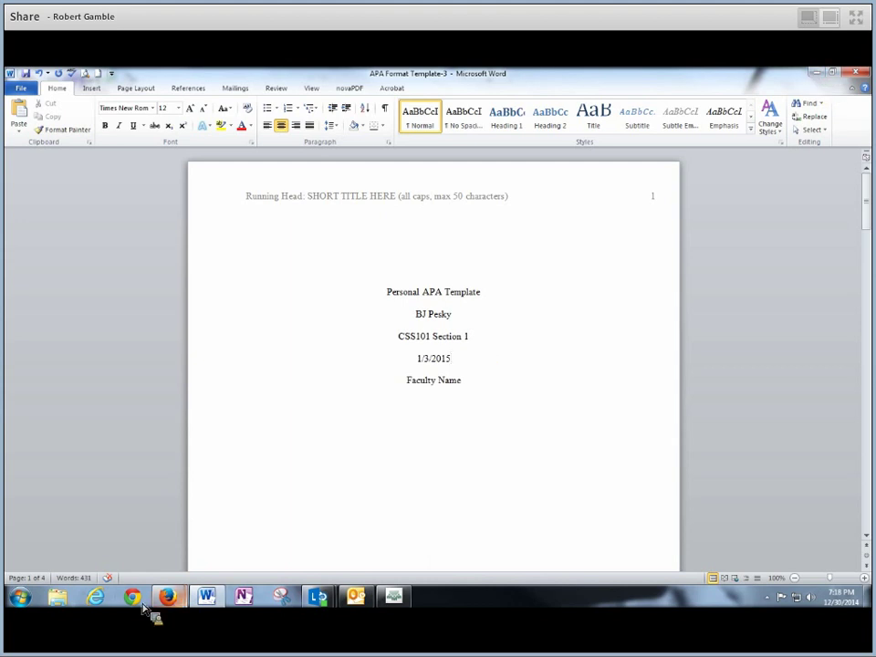
# Find the assignment instruction about adding the instructor's name
pyautogui.moveTo(178, 614)
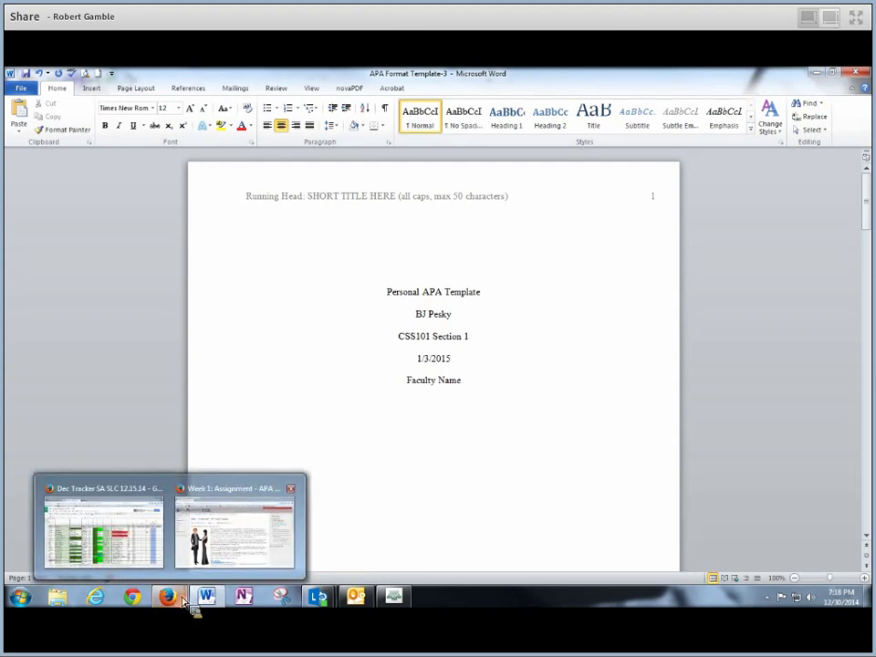
pyautogui.click(226, 550)
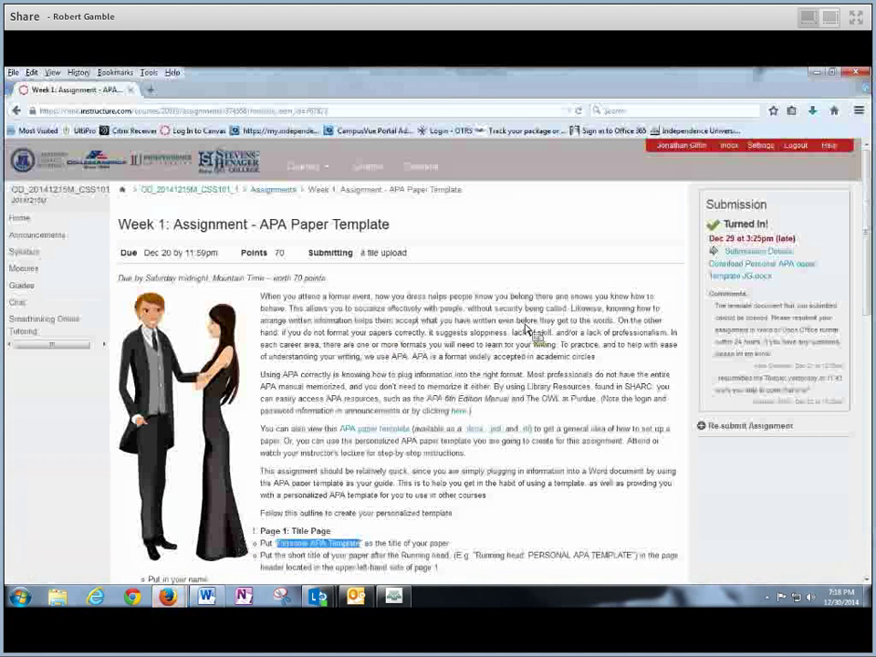
pyautogui.scroll(-3, 867, 217)
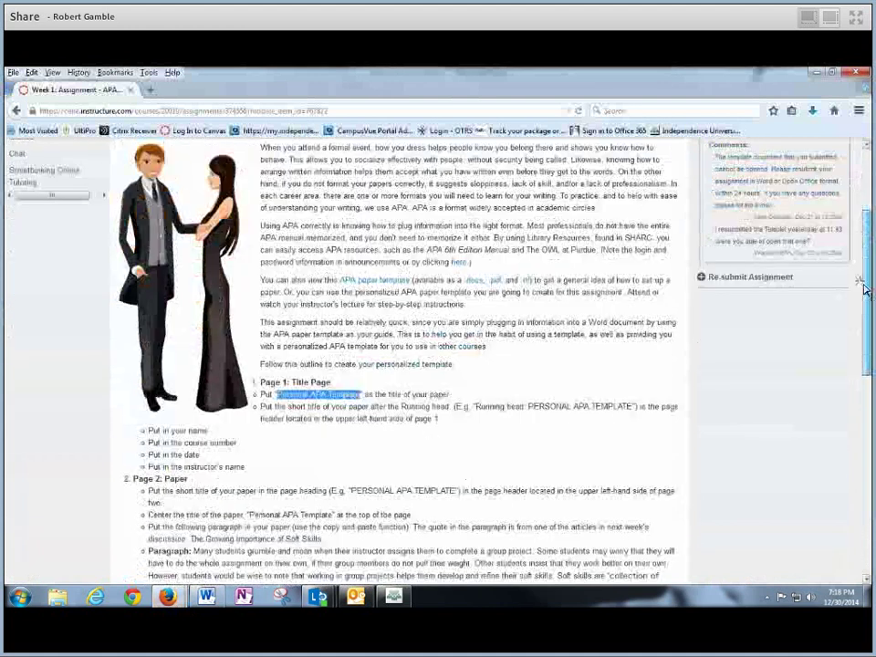
pyautogui.scroll(-2, 323, 351)
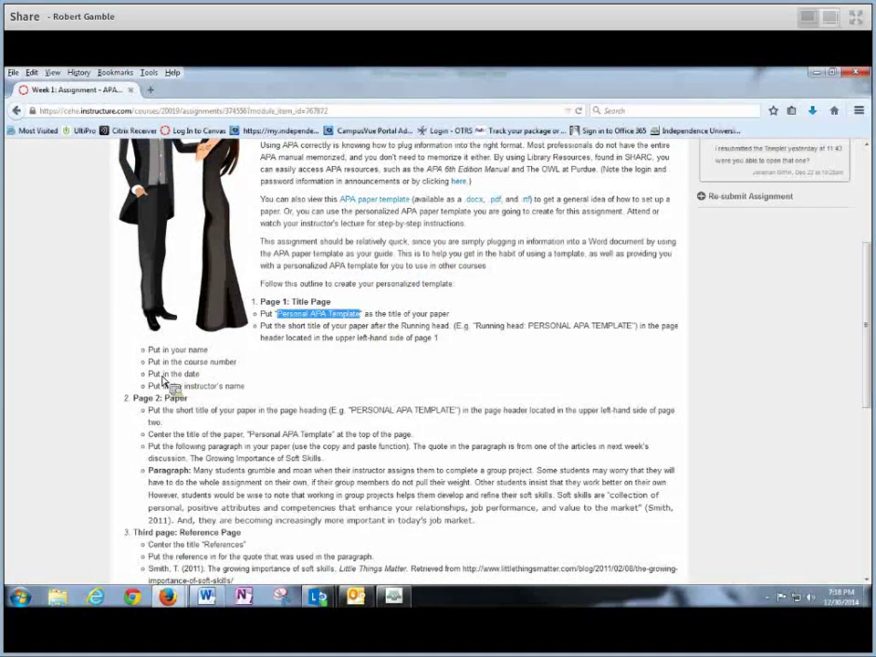
pyautogui.tripleClick(220, 386)
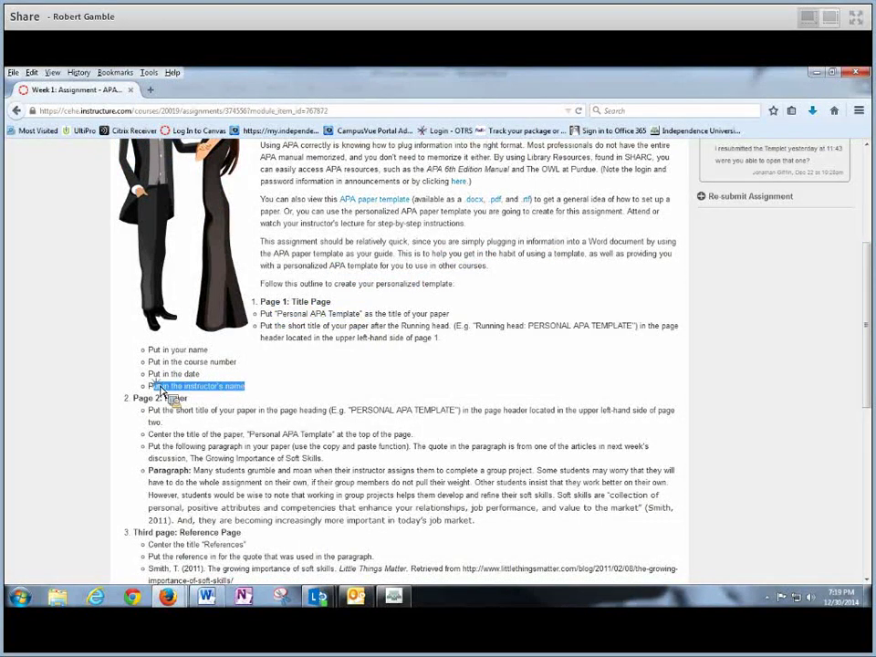
pyautogui.moveTo(866, 376); pyautogui.dragTo(869, 253)
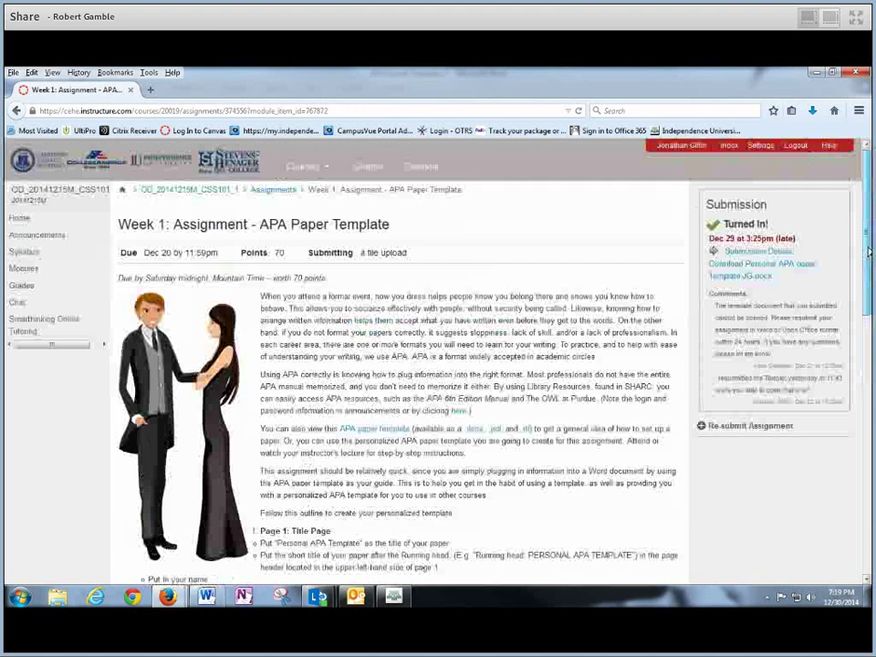
# Open the CSS101 course home page to look up the instructor
pyautogui.click(20, 219)
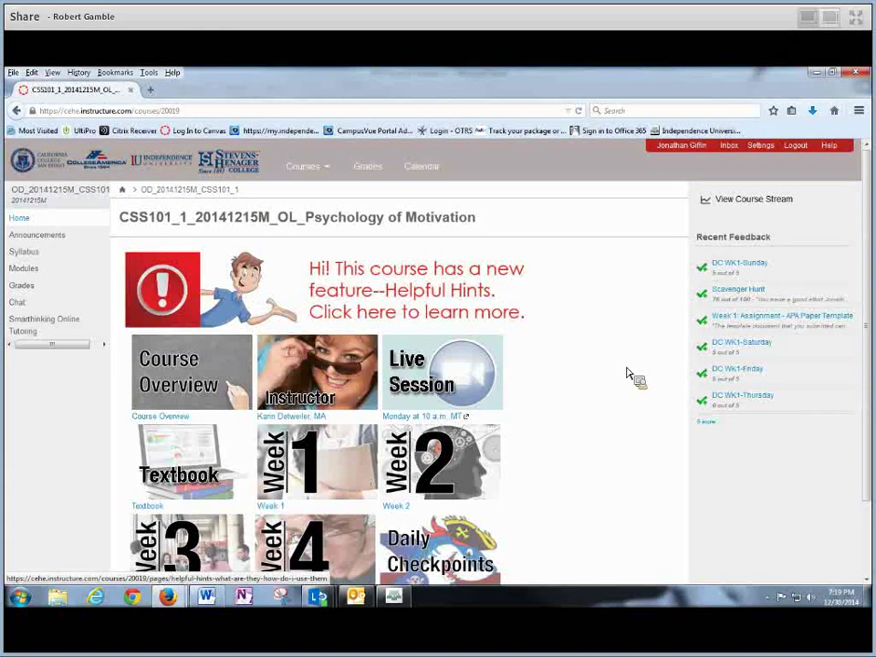
pyautogui.scroll(-2, 628, 374)
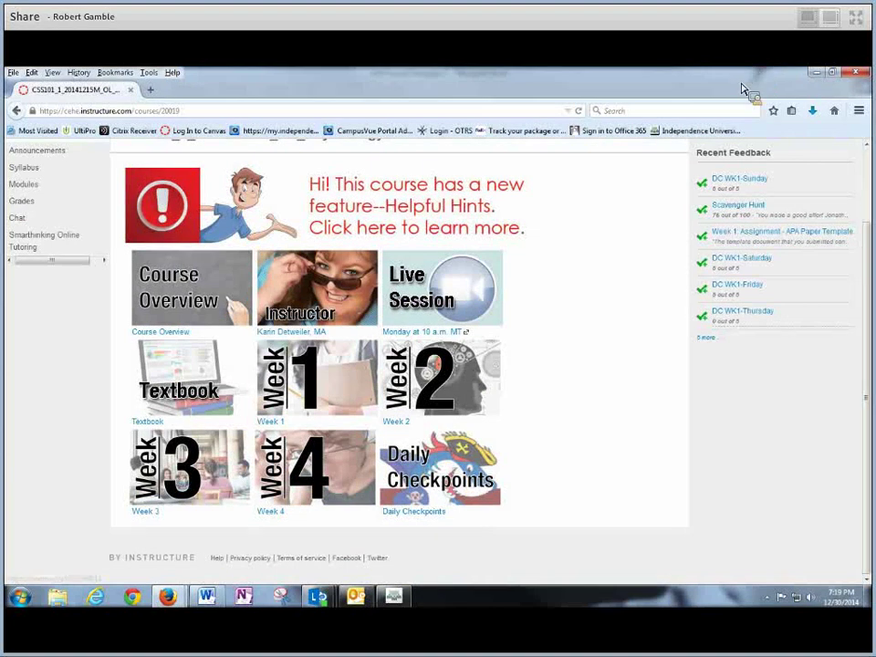
pyautogui.moveTo(211, 606)
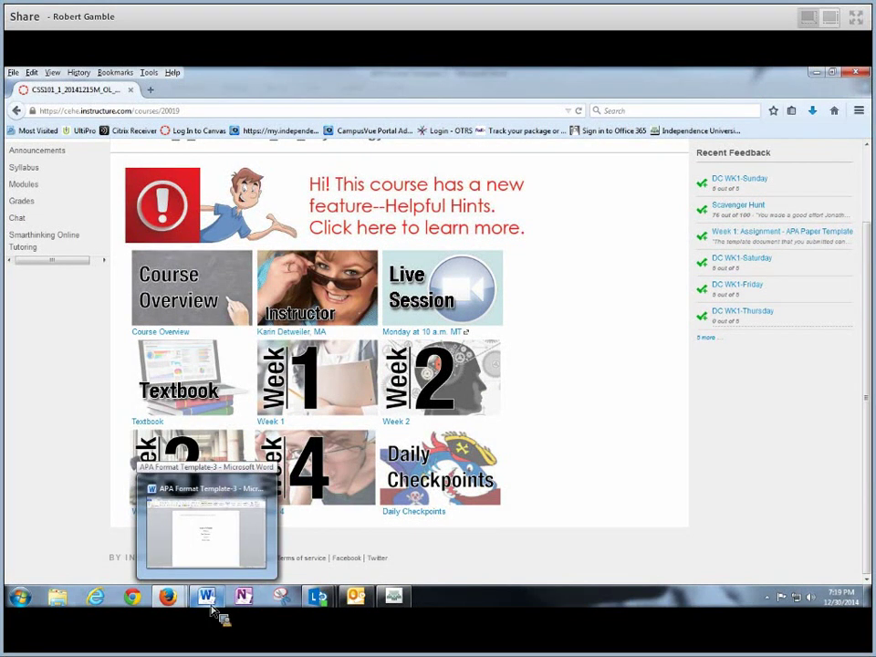
# Replace the Faculty Name placeholder on the title page with the instructor's name
pyautogui.click(213, 609)
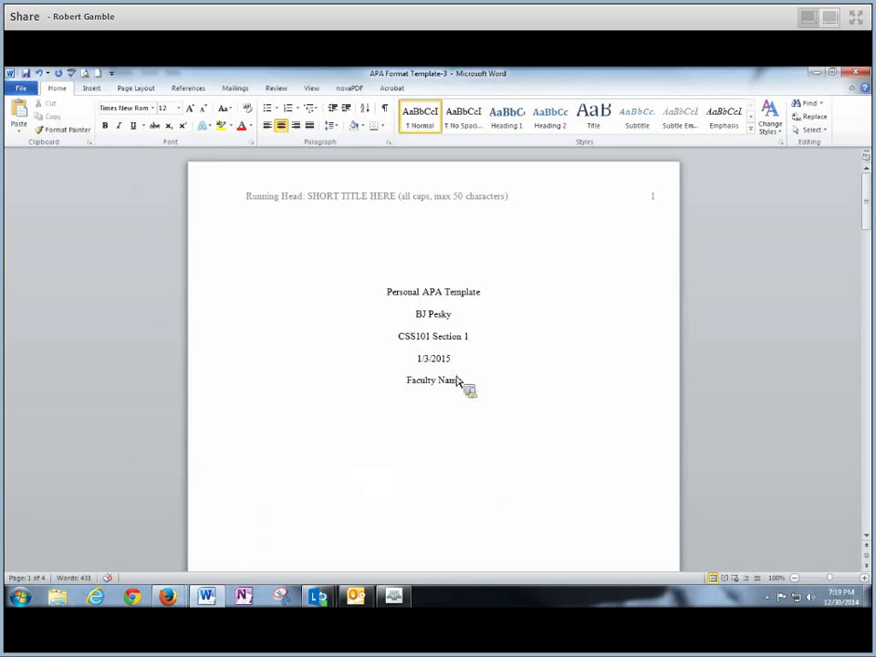
pyautogui.moveTo(459, 383); pyautogui.dragTo(407, 387)
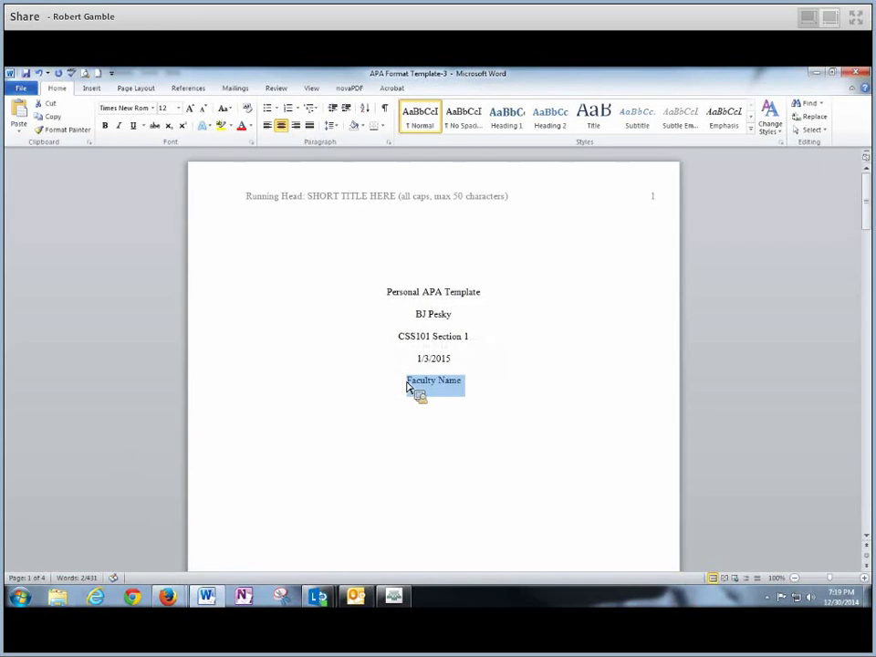
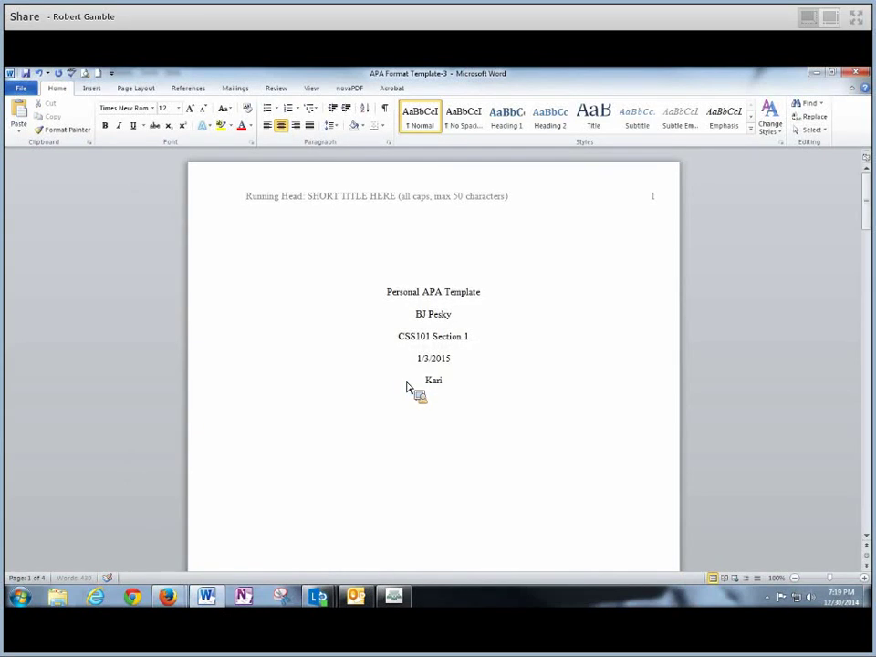
pyautogui.moveTo(201, 607)
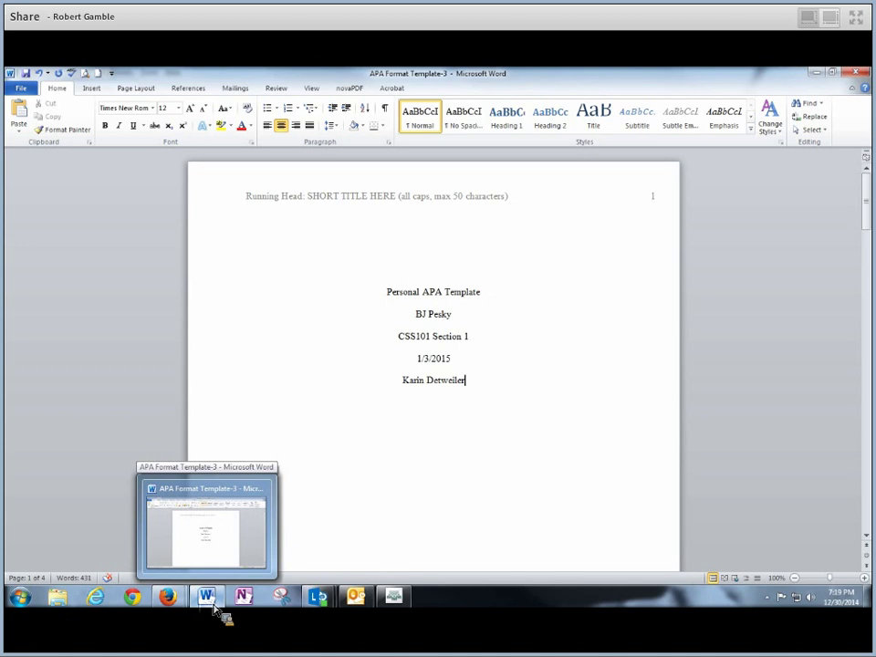
# Open the Week 1: Assignment - APA Paper Template page from the course Modules in Canvas
pyautogui.moveTo(171, 604)
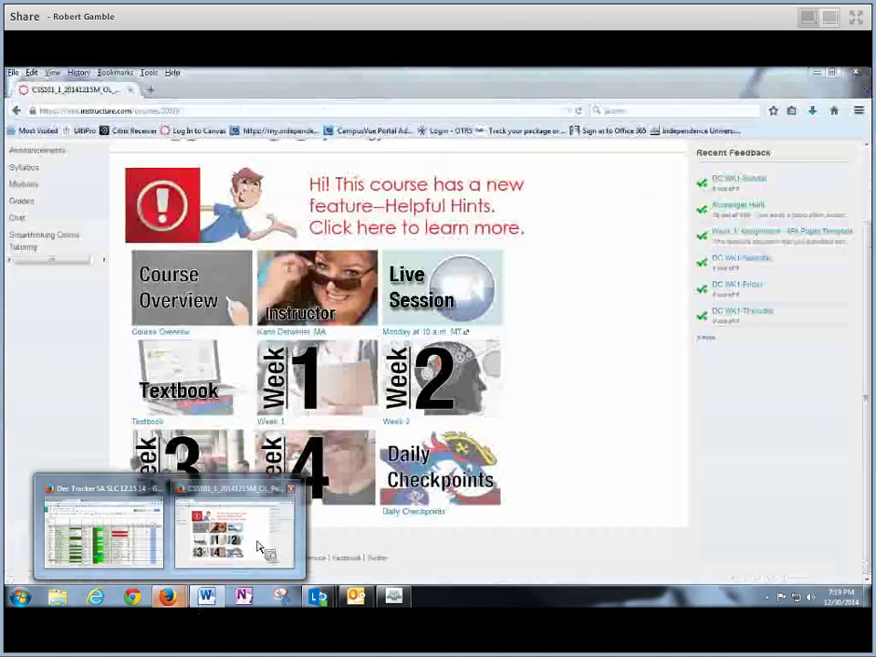
pyautogui.click(260, 548)
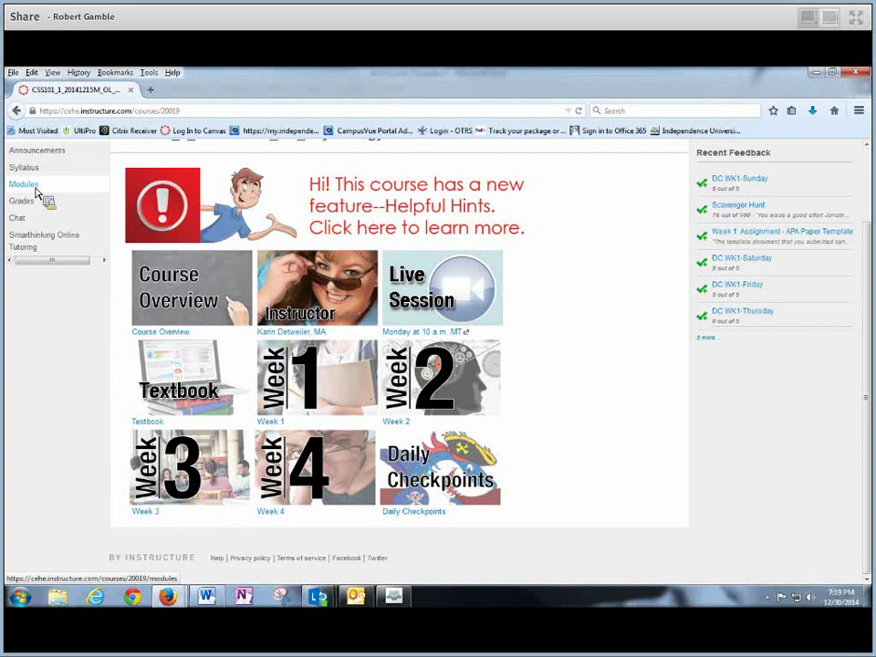
pyautogui.scroll(2, 36, 194)
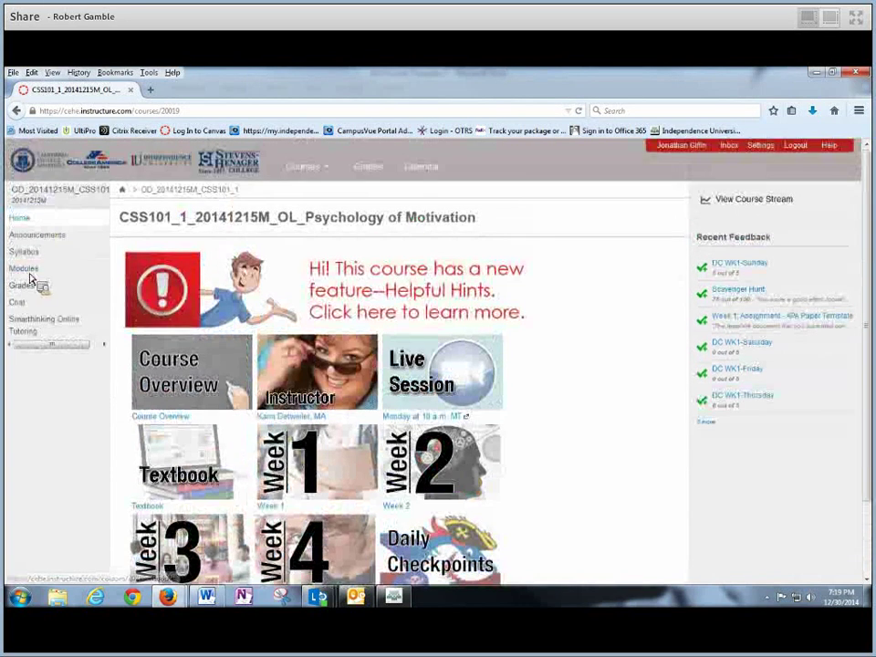
pyautogui.click(30, 279)
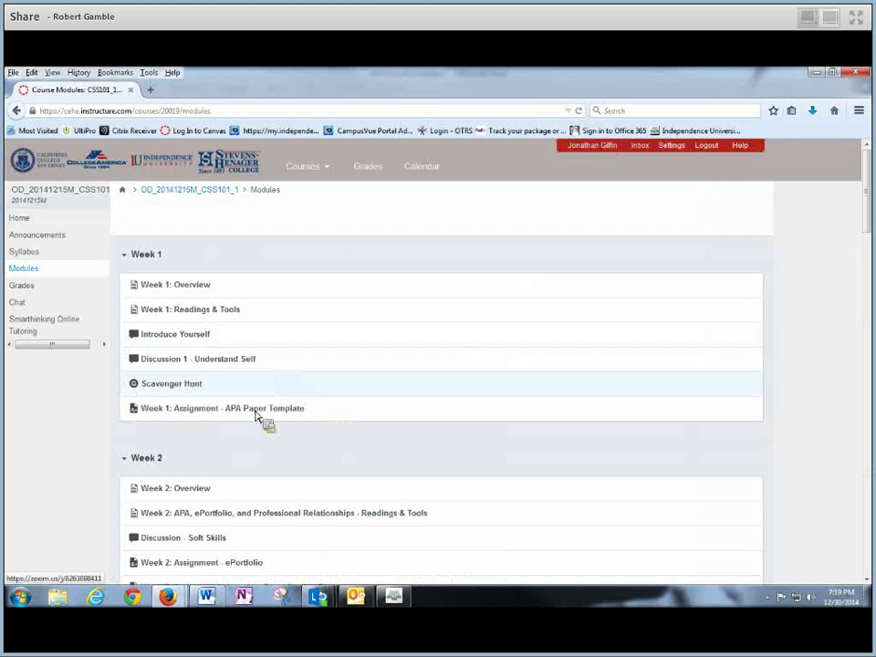
pyautogui.click(265, 412)
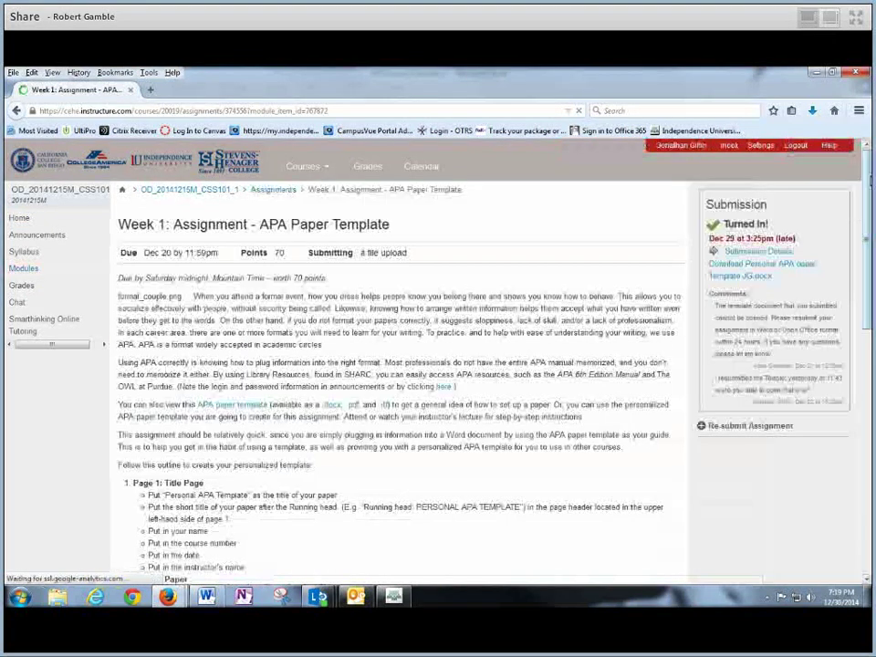
# Review the title-page bullets, highlighting the example short title PERSONAL APA TEMPLATE, then return to Word
pyautogui.moveTo(869, 180); pyautogui.dragTo(840, 313)
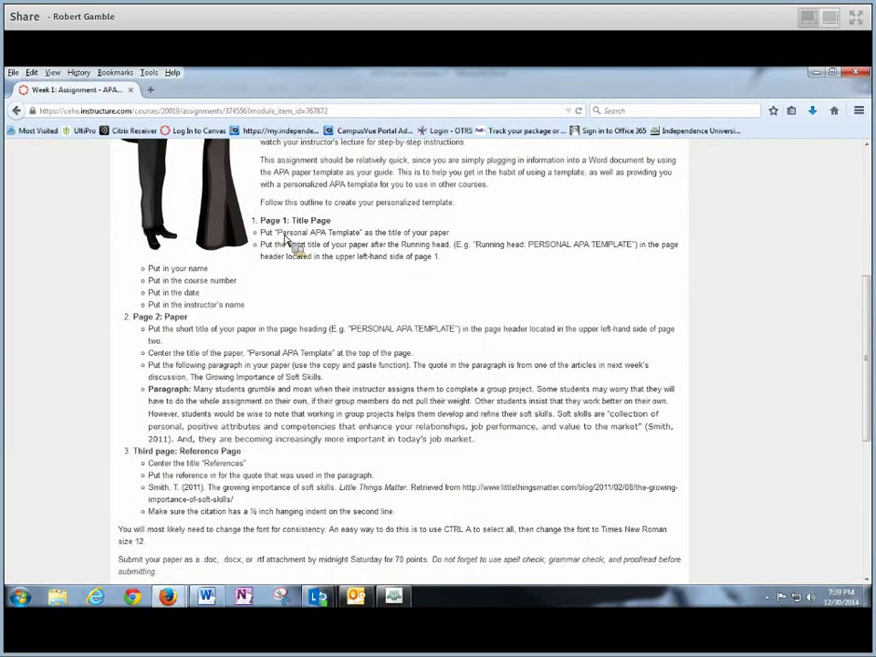
pyautogui.moveTo(284, 235); pyautogui.dragTo(248, 307)
pyautogui.moveTo(446, 280); pyautogui.dragTo(262, 249)
pyautogui.click(262, 252)
pyautogui.tripleClick(262, 249)
pyautogui.click(263, 249)
pyautogui.moveTo(528, 245); pyautogui.dragTo(630, 260)
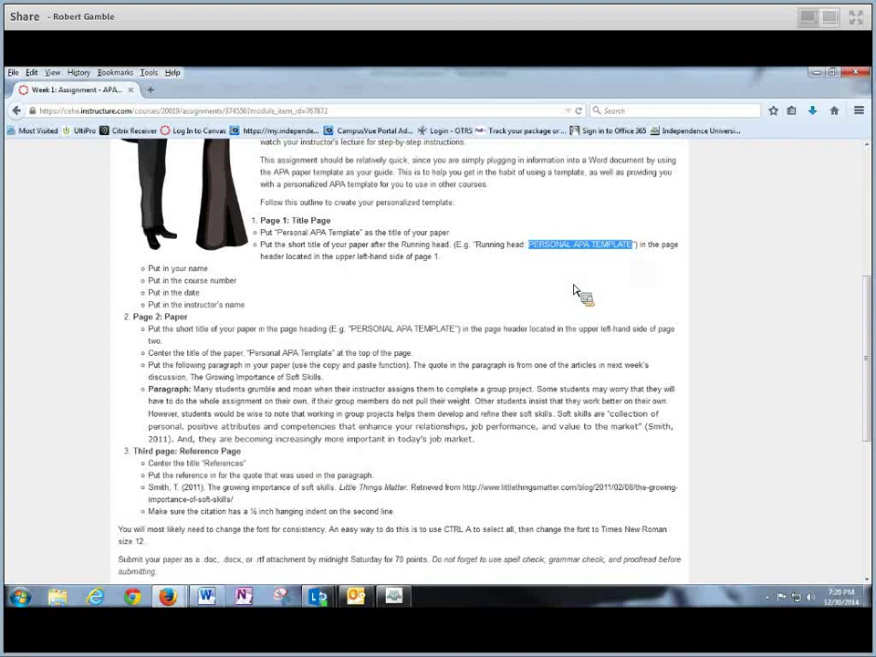
pyautogui.moveTo(574, 290); pyautogui.dragTo(507, 418)
# Undo the accidental bold on the title-page text
pyautogui.click(505, 408)
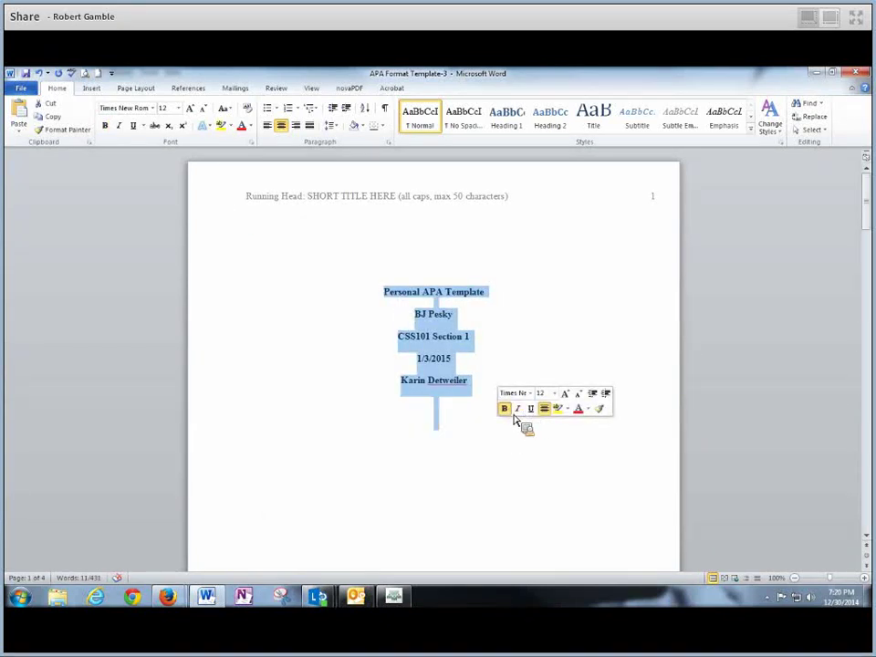
pyautogui.hotkey('ctrl', 'z')
pyautogui.click(476, 426)
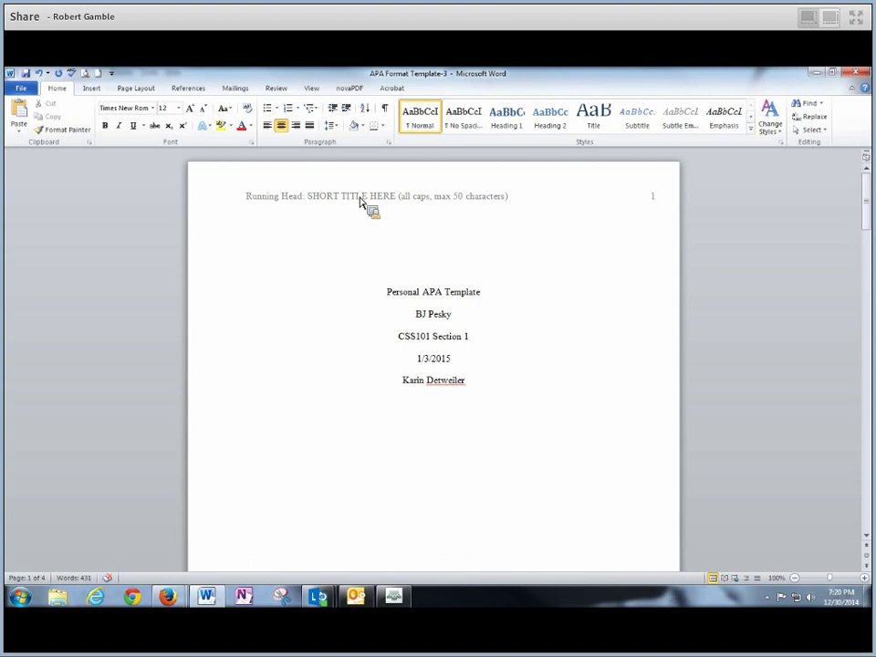
# Open the first-page header and select the SHORT TITLE HERE placeholder after 'Running Head:'
pyautogui.doubleClick(359, 203)
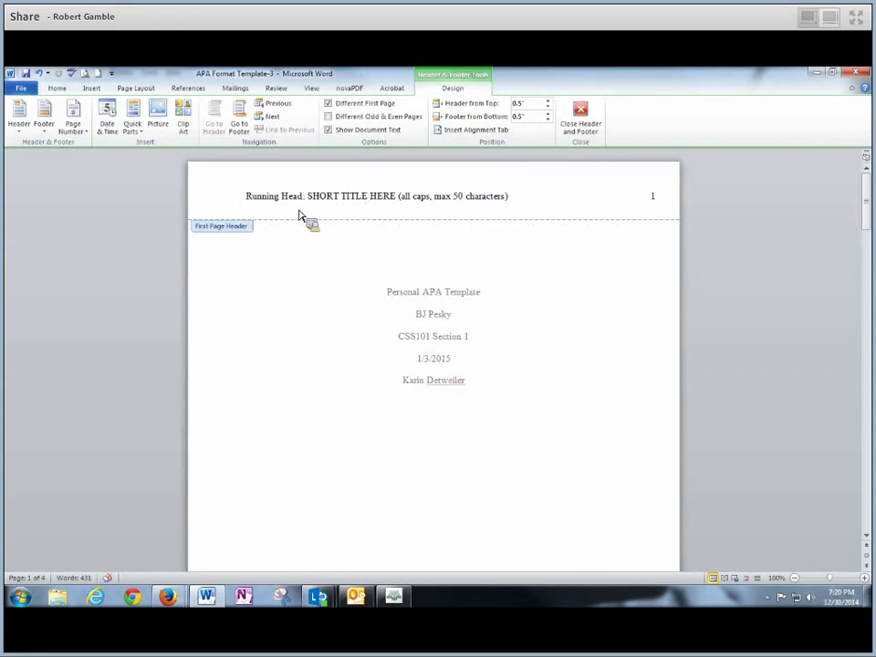
pyautogui.moveTo(234, 208); pyautogui.dragTo(561, 197)
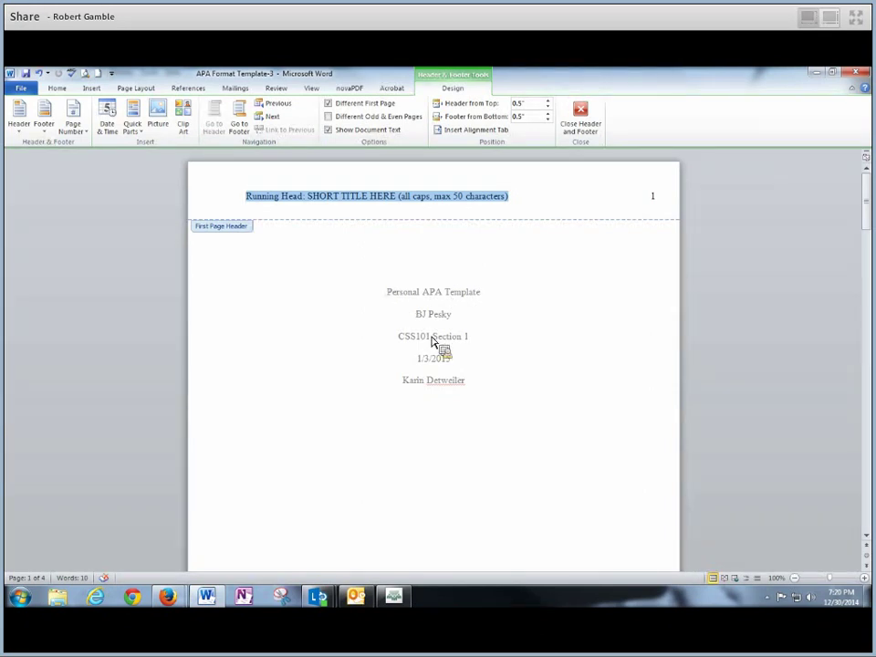
pyautogui.click(310, 197)
pyautogui.hotkey('ctrl', 'shift', 'Right')
pyautogui.hotkey('ctrl', 'shift', 'Right')
pyautogui.hotkey('ctrl', 'shift', 'Right')
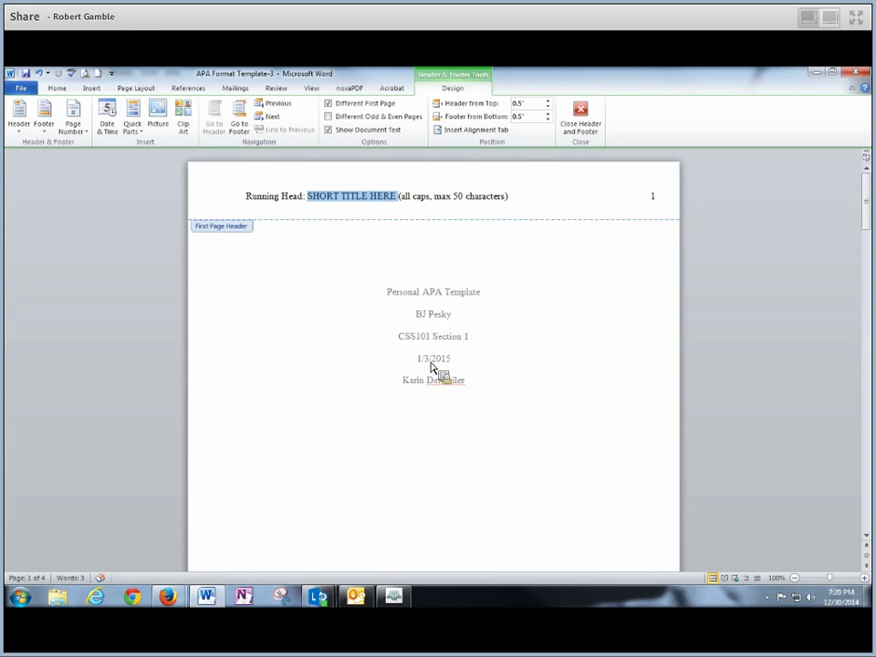
pyautogui.click(356, 207)
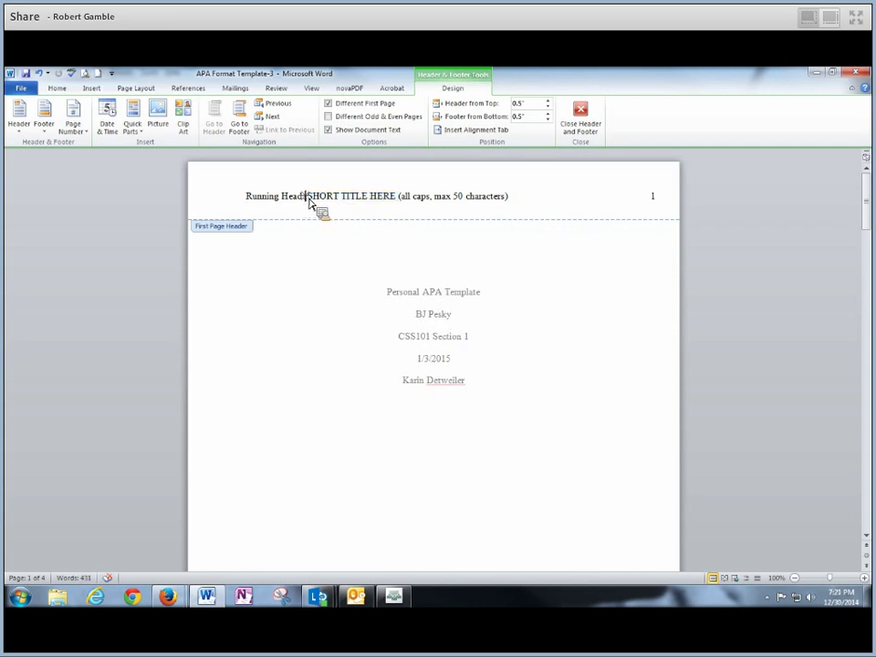
pyautogui.moveTo(309, 202); pyautogui.dragTo(511, 204)
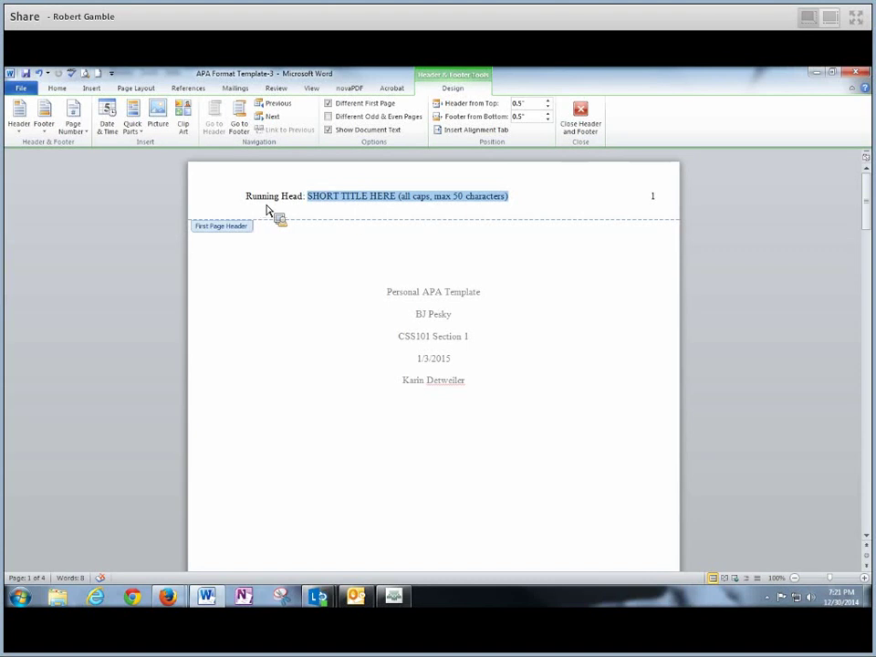
pyautogui.moveTo(248, 206); pyautogui.dragTo(303, 204)
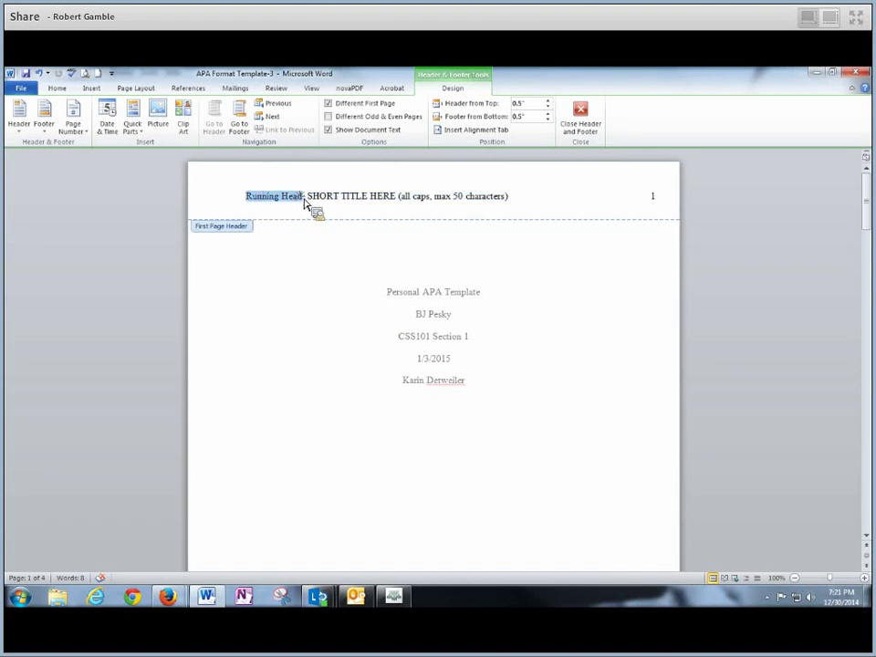
pyautogui.click(306, 199)
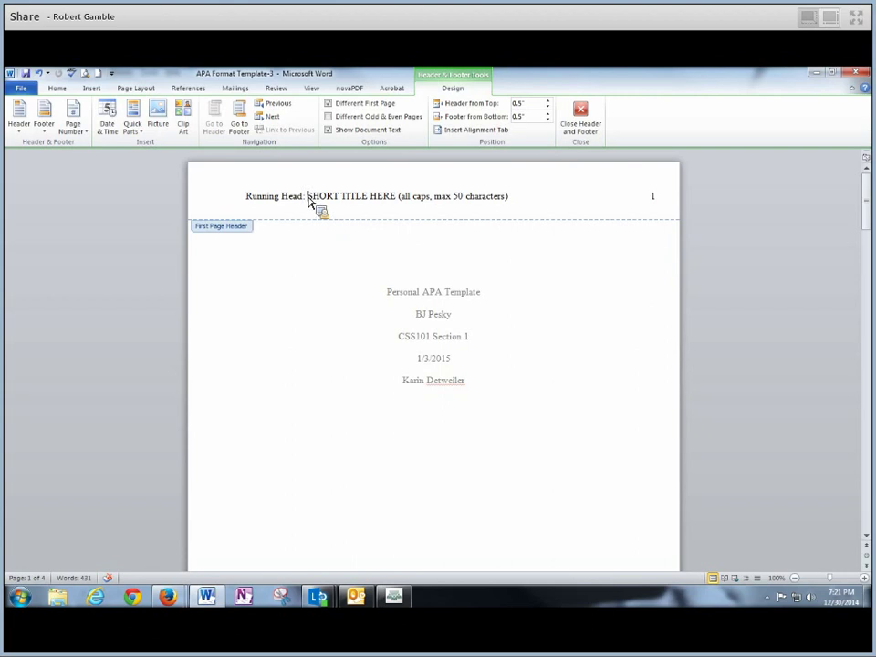
pyautogui.moveTo(307, 203); pyautogui.dragTo(509, 206)
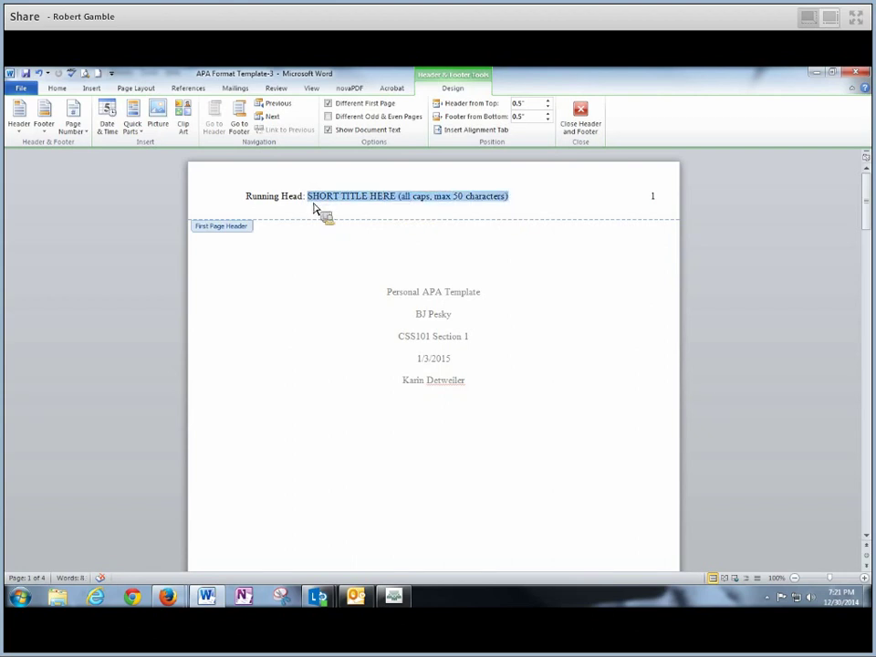
pyautogui.click(310, 200)
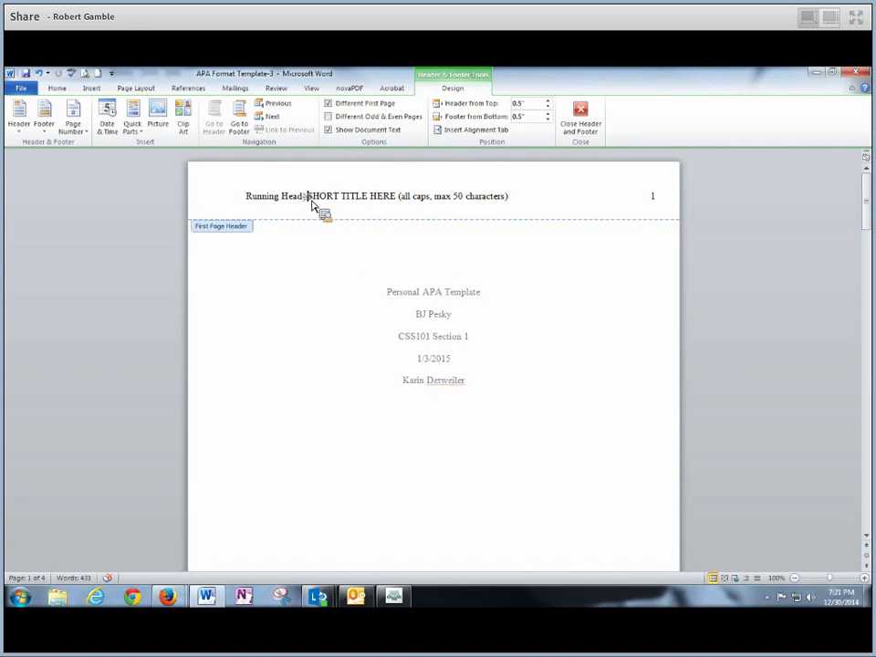
pyautogui.moveTo(312, 206); pyautogui.dragTo(511, 206)
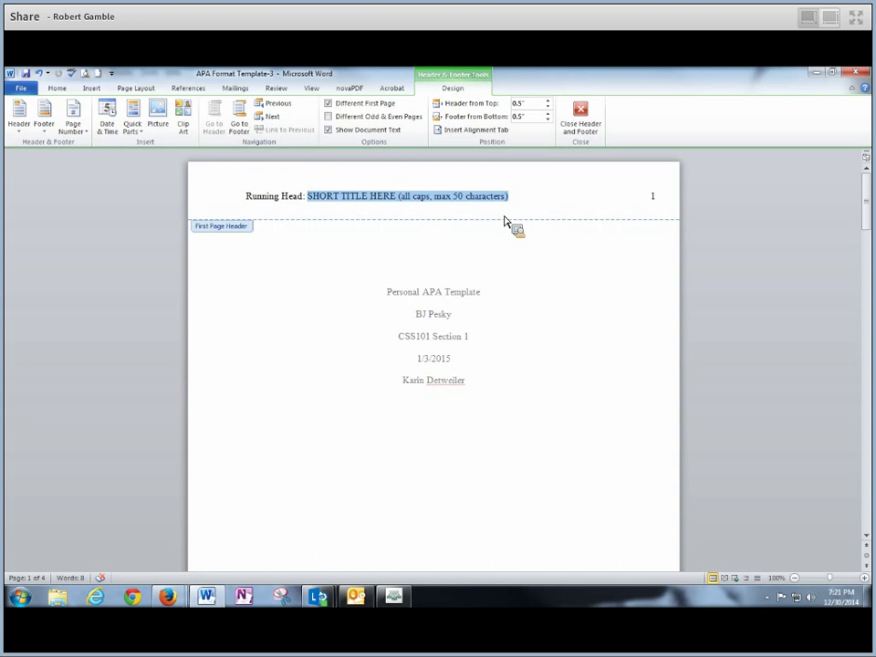
# Replace the header placeholder with PERSONAL APA TEMPLATE and close the header
pyautogui.write('PERSONAL')
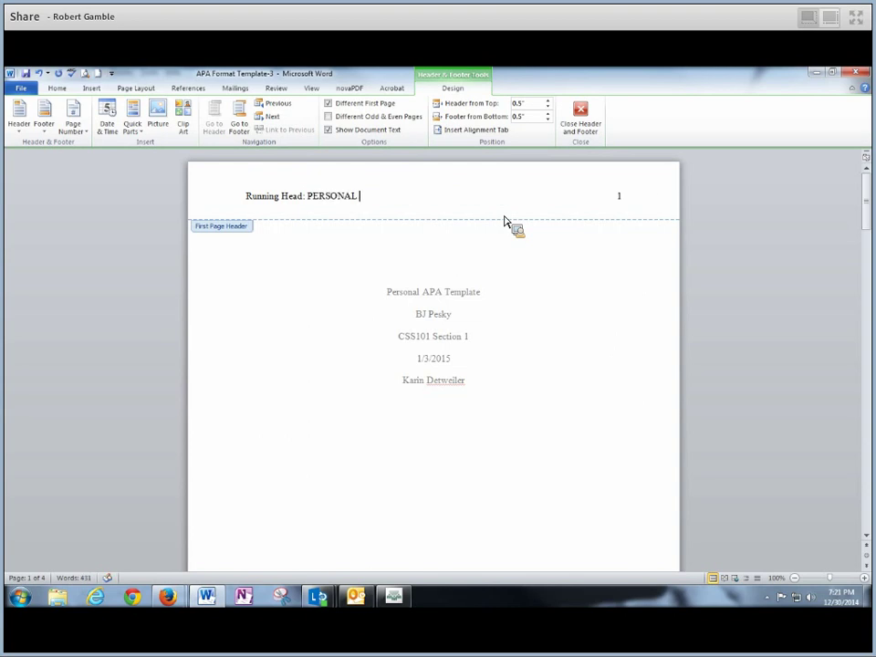
pyautogui.write(' APA TEMPLATE')
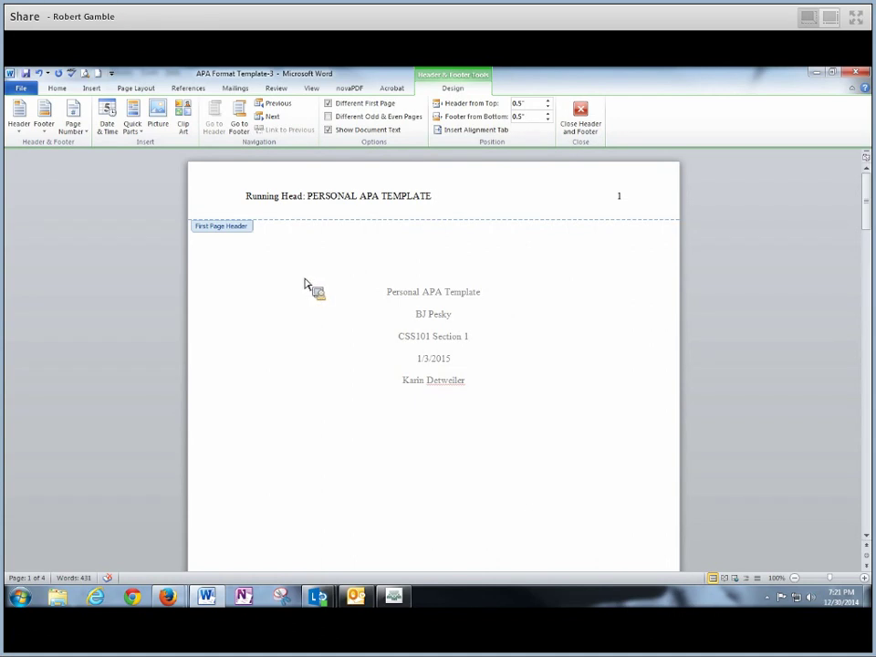
pyautogui.doubleClick(307, 284)
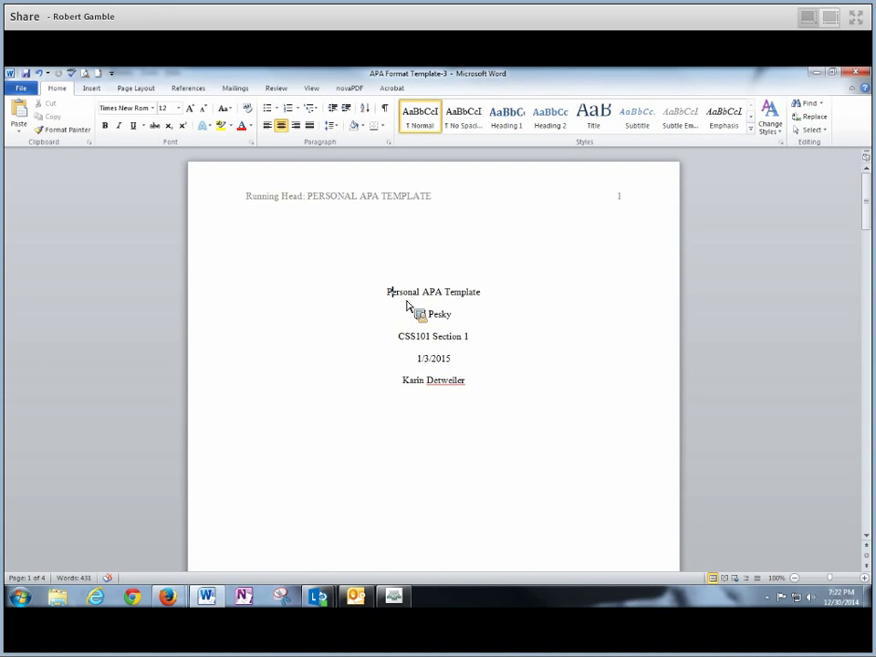
# Correct the first letter of the title line to P
pyautogui.press('BackSpace')
pyautogui.write('P')
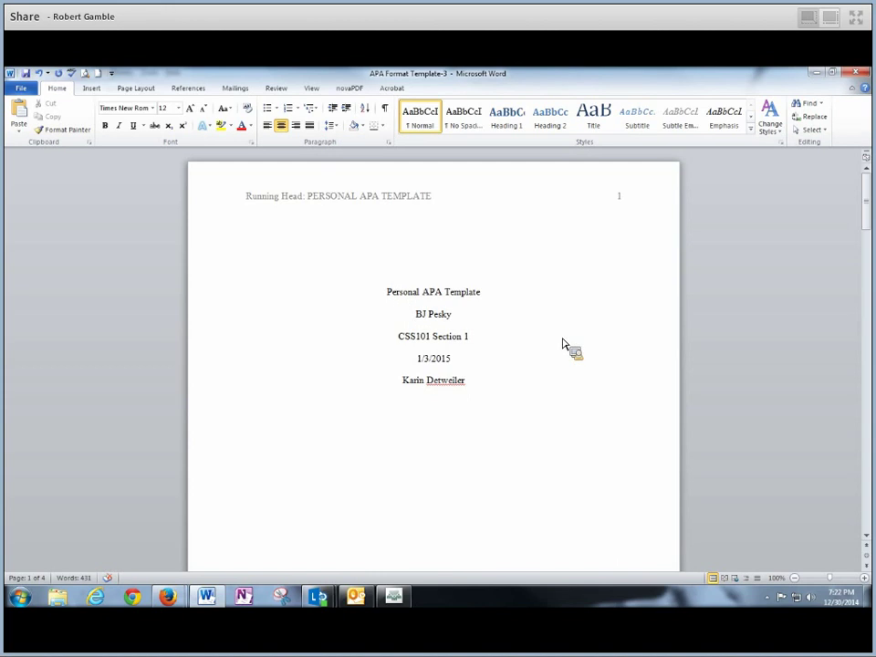
pyautogui.click(564, 345)
# Bring up Save As, which proposes the file name APA Format Template-3
pyautogui.click(868, 216)
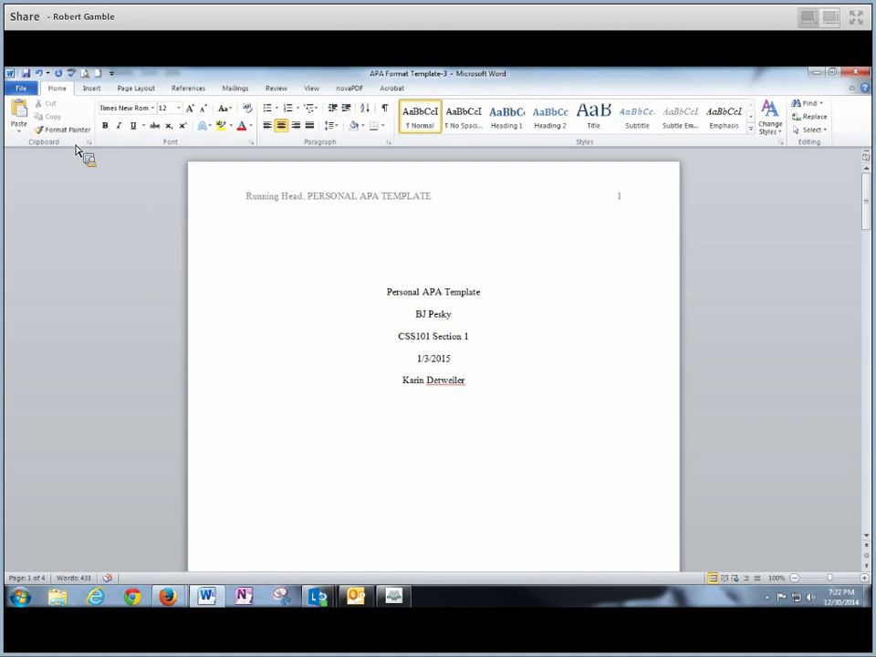
pyautogui.click(21, 90)
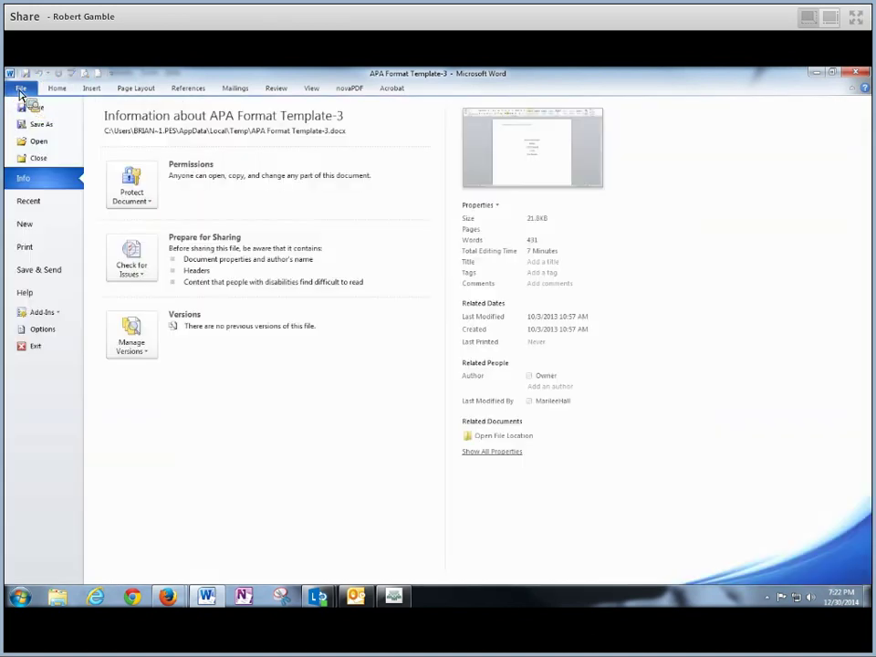
pyautogui.click(55, 129)
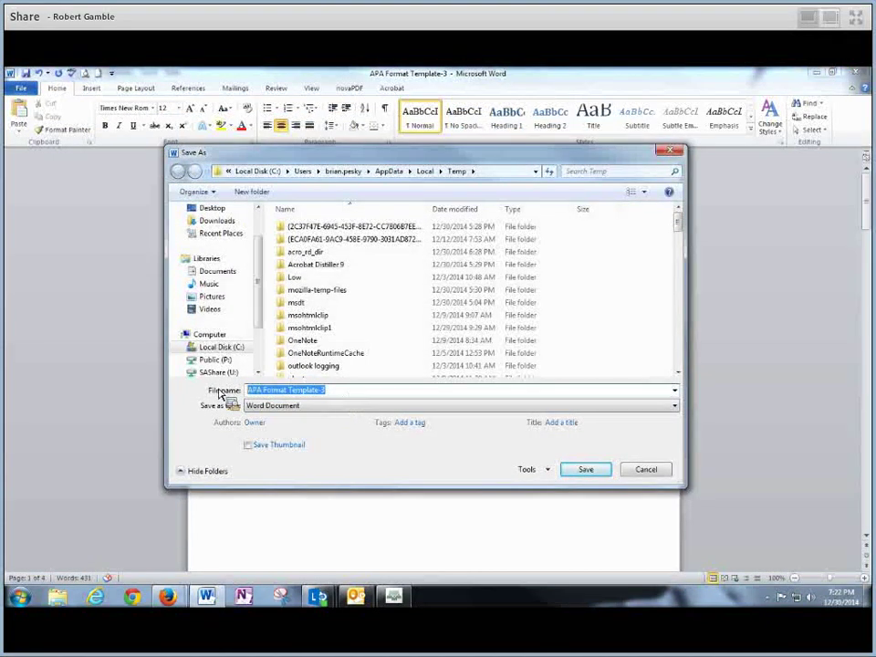
# Save the document as 'APA Paper Template Assignment' in the Documents library
pyautogui.write('APA')
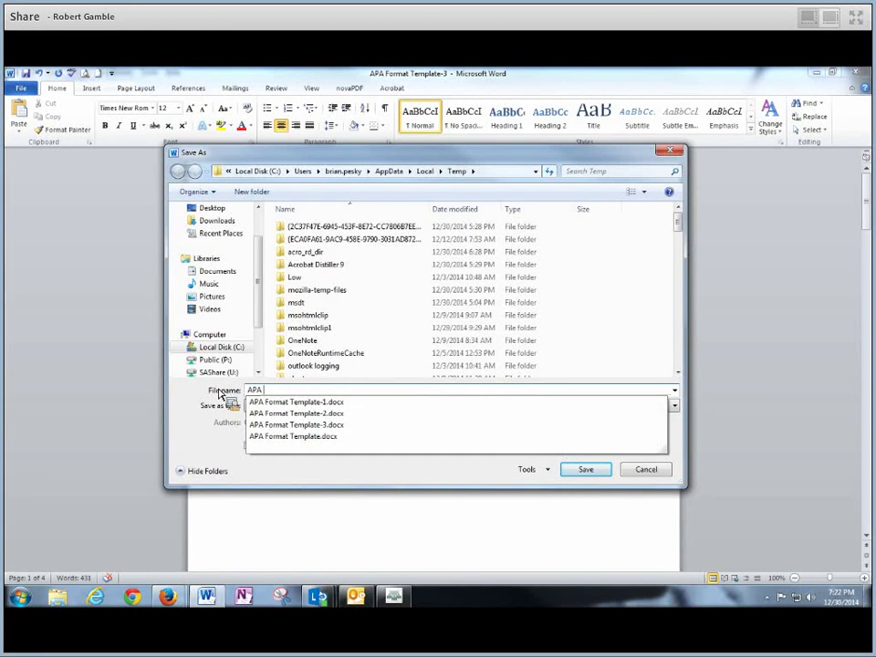
pyautogui.write(' Paper Template Assignment')
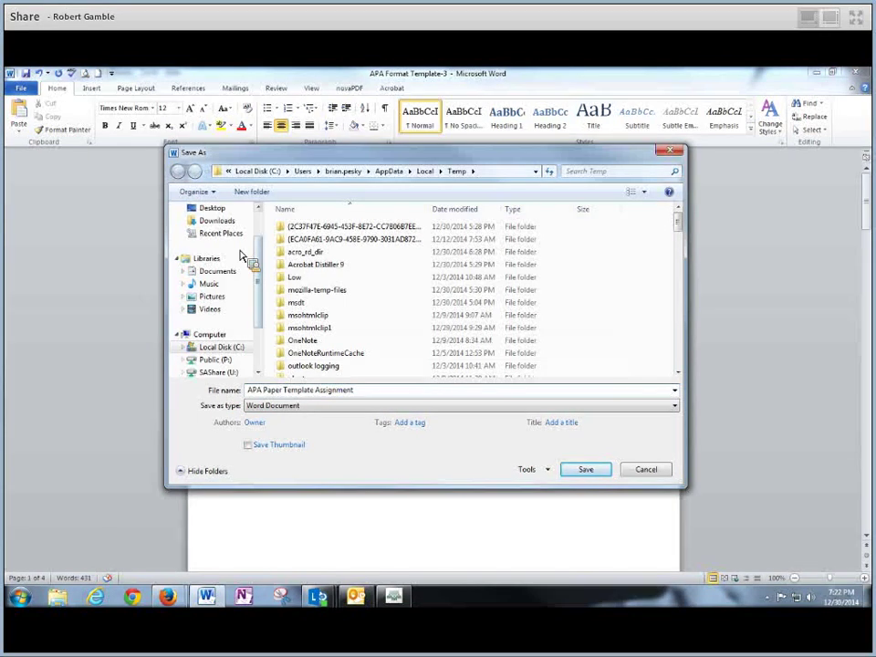
pyautogui.moveTo(262, 301); pyautogui.dragTo(260, 254)
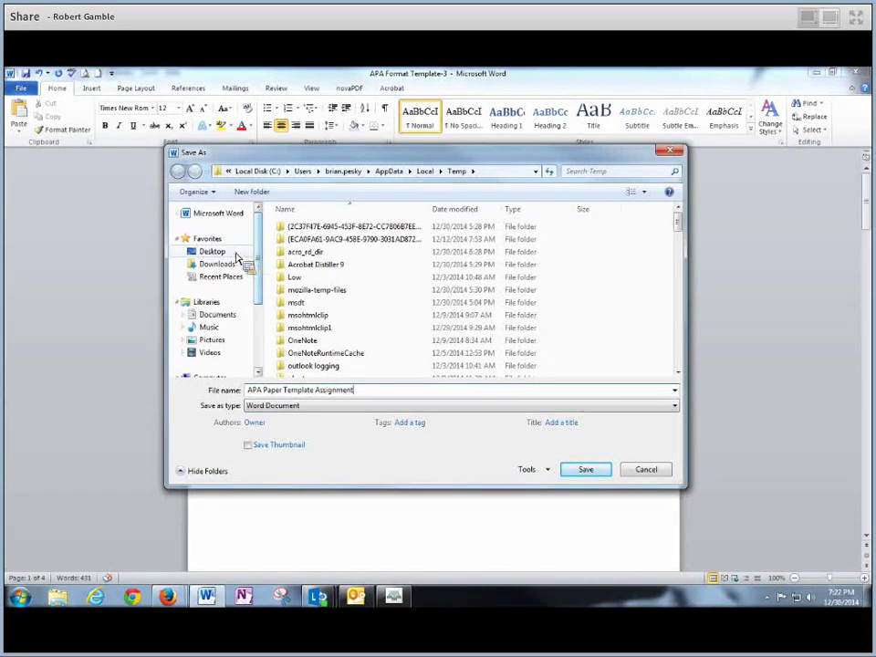
pyautogui.click(228, 256)
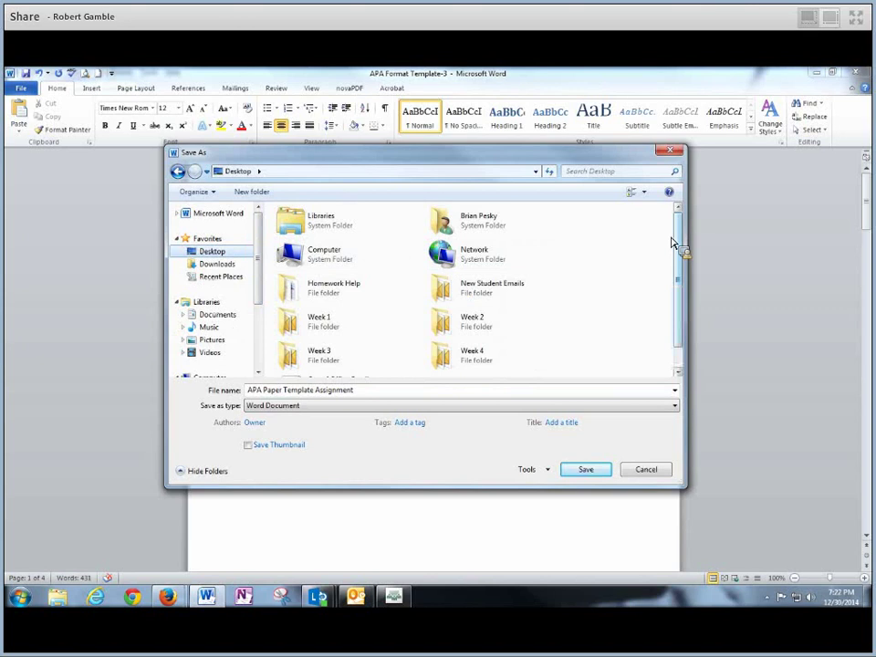
pyautogui.moveTo(676, 243); pyautogui.dragTo(684, 295)
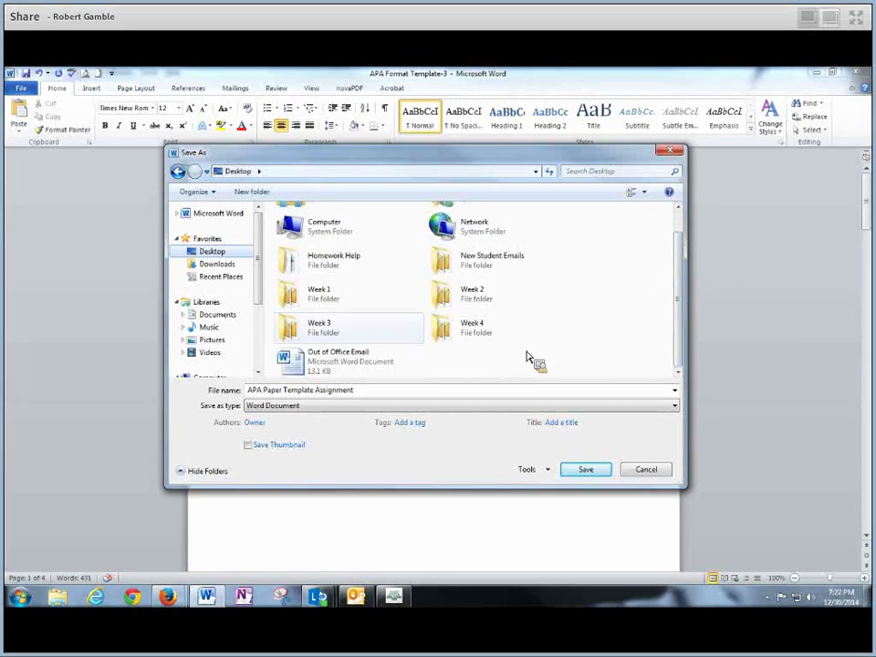
pyautogui.moveTo(284, 283); pyautogui.dragTo(589, 481)
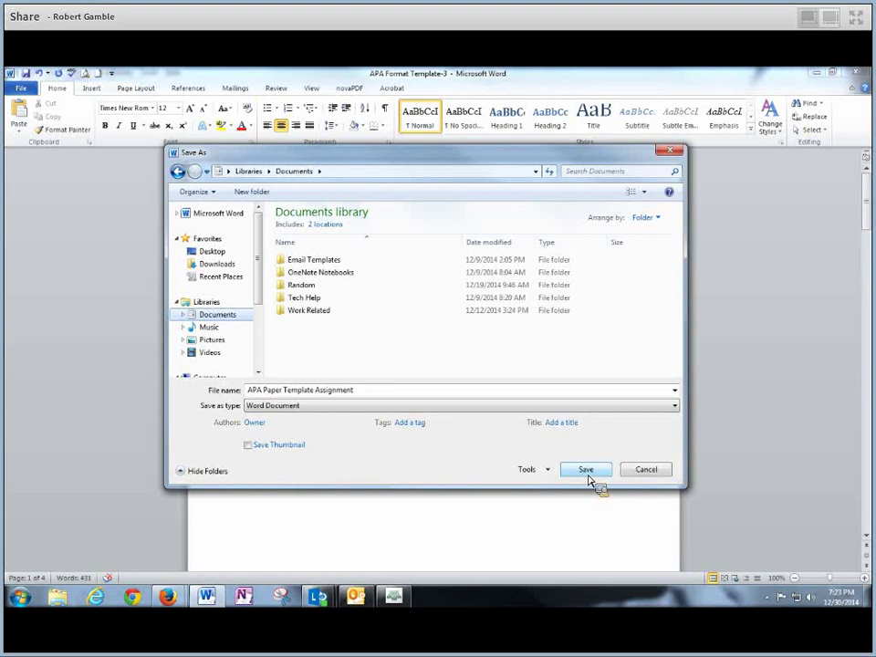
pyautogui.click(586, 481)
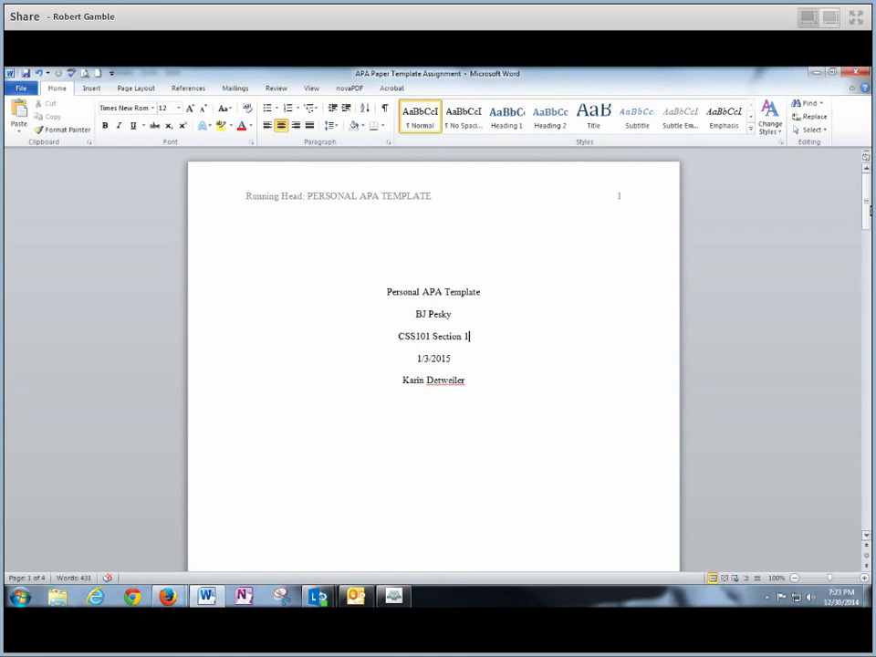
# Look over page 2's title and body text, then switch to the Canvas assignment page
pyautogui.moveTo(869, 211); pyautogui.dragTo(868, 301)
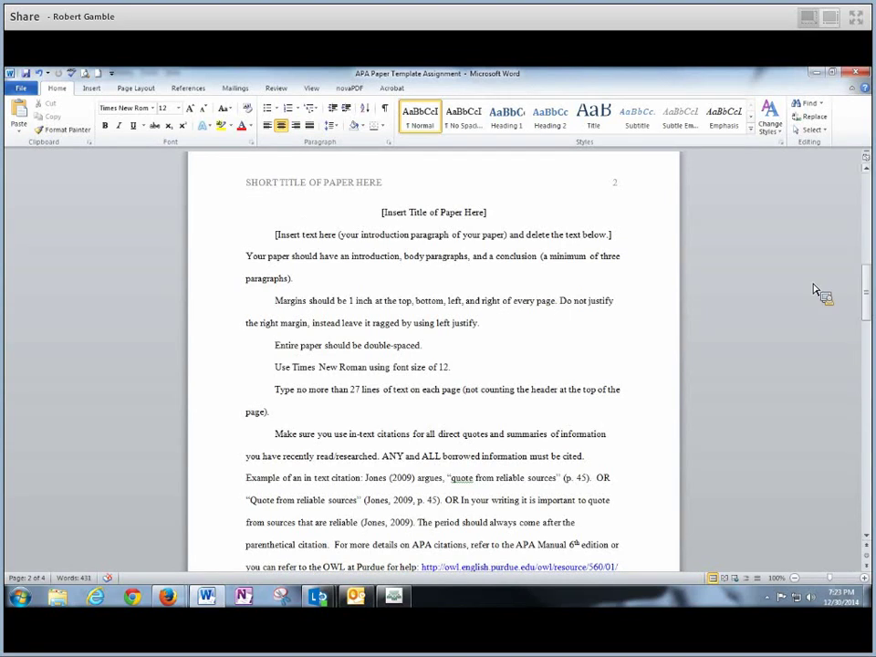
pyautogui.moveTo(865, 294)
pyautogui.mouseDown()
pyautogui.moveTo(868, 219)
pyautogui.moveTo(867, 307)
pyautogui.mouseUp()
pyautogui.moveTo(381, 213); pyautogui.dragTo(519, 211)
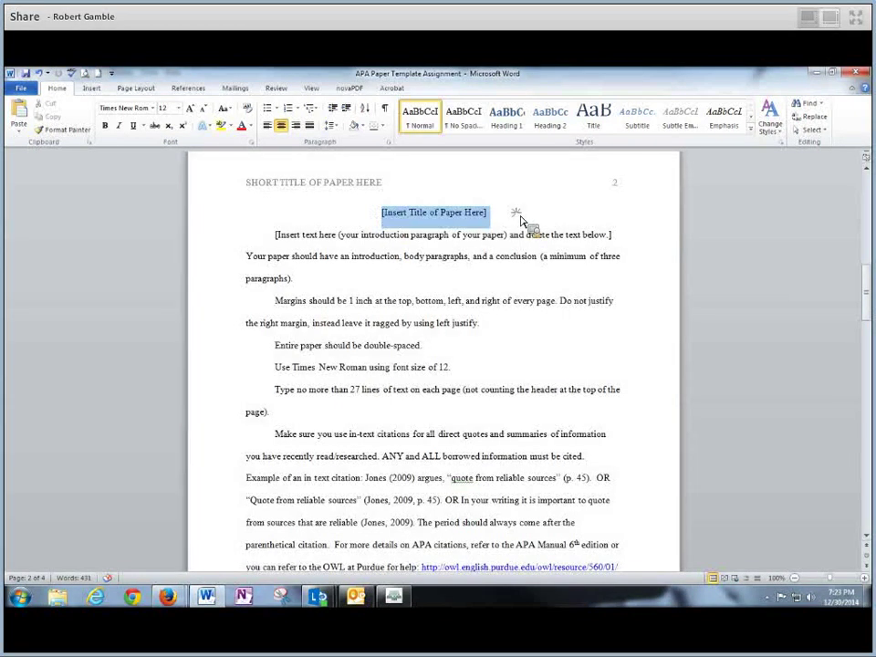
pyautogui.moveTo(275, 240); pyautogui.dragTo(636, 529)
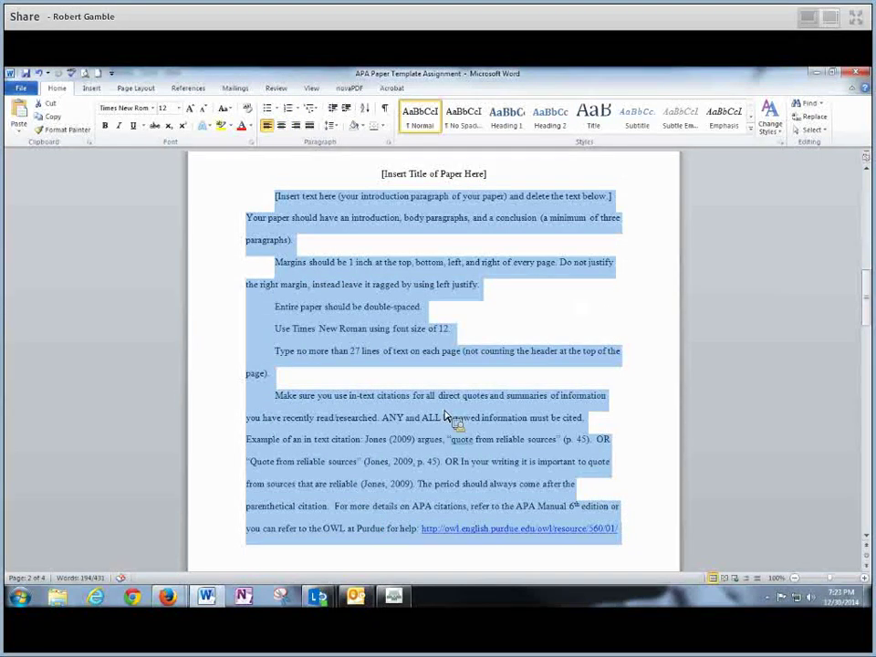
pyautogui.click(498, 315)
pyautogui.scroll(1, 415, 315)
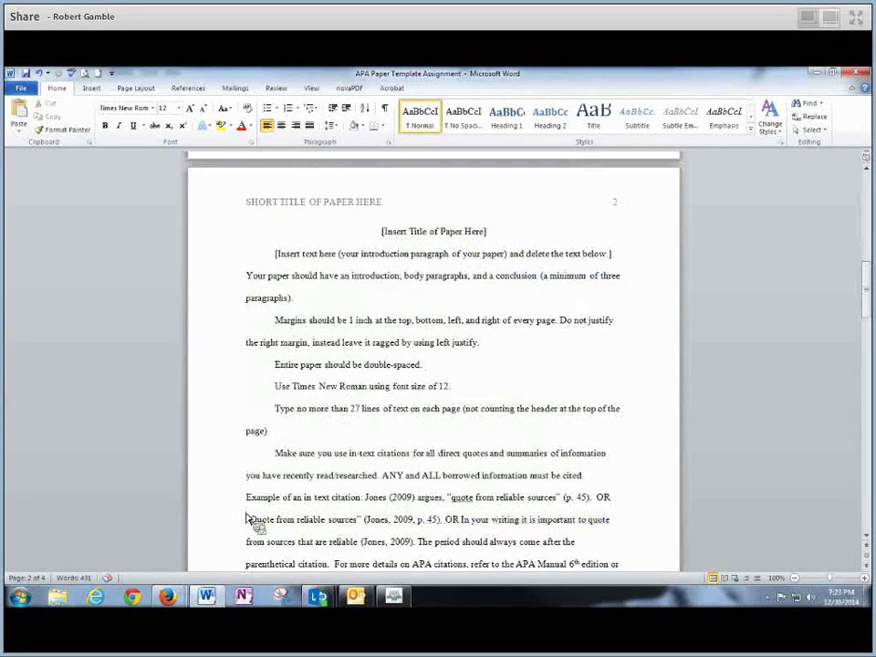
pyautogui.moveTo(167, 596)
pyautogui.click(192, 547)
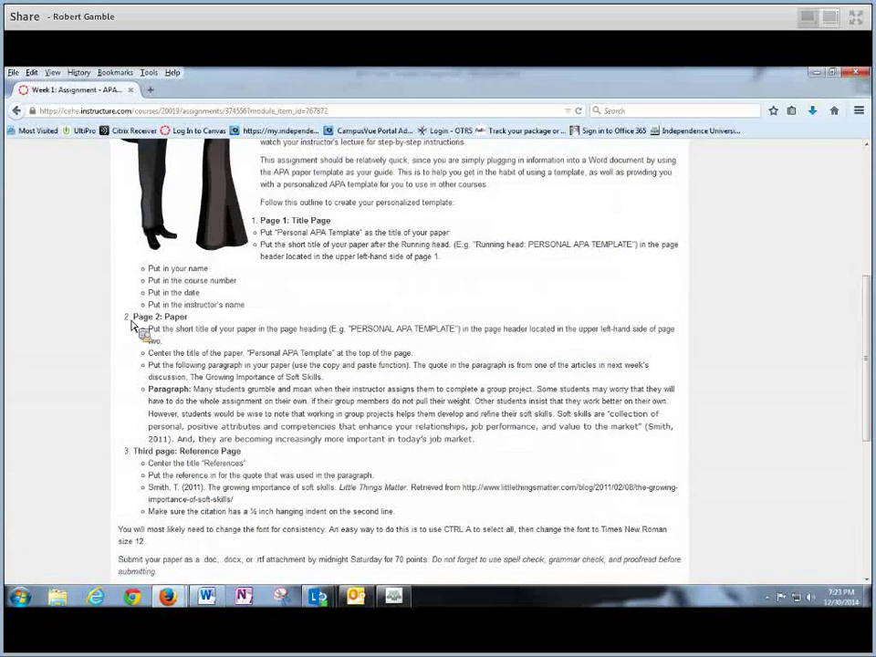
# Highlight the Page 2: Paper instructions heading and its PERSONAL APA TEMPLATE example
pyautogui.moveTo(132, 326); pyautogui.dragTo(352, 330)
pyautogui.moveTo(351, 329); pyautogui.dragTo(285, 223)
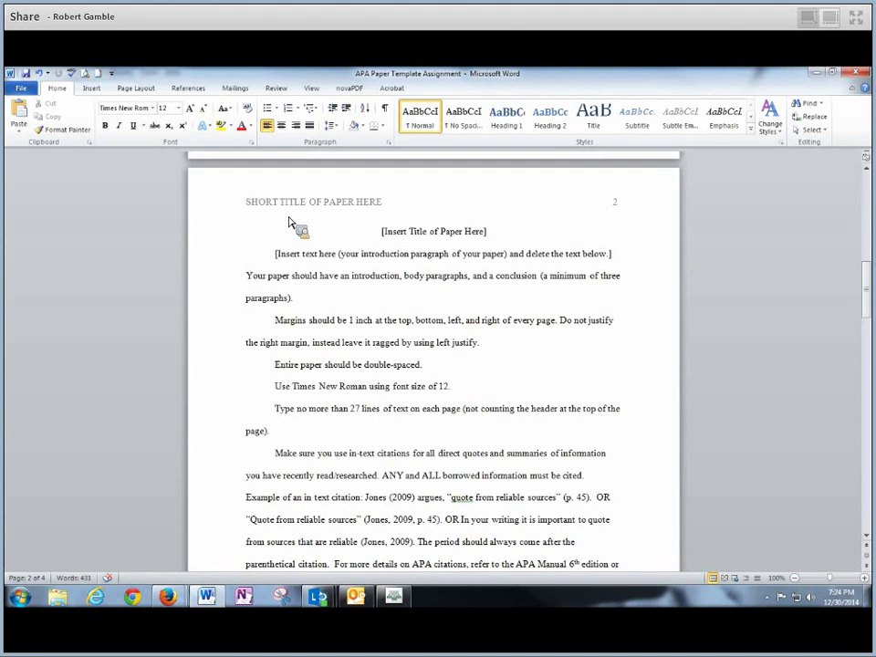
# Replace page 2's SHORT TITLE OF PAPER HERE running head with PERSONAL APA TEMPLATE
pyautogui.moveTo(286, 224); pyautogui.dragTo(384, 212)
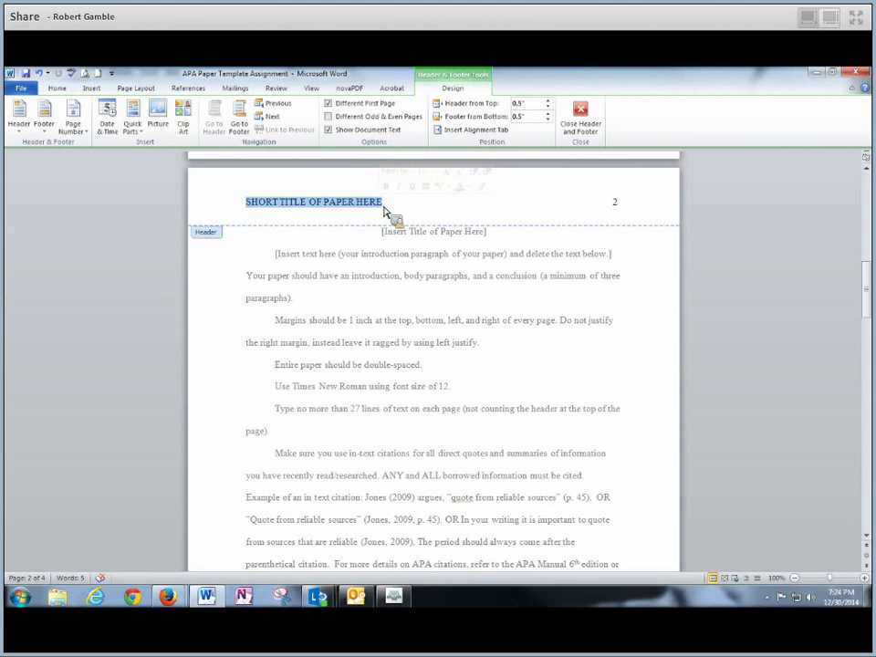
pyautogui.write('PERSONAL APA TEMPLATE')
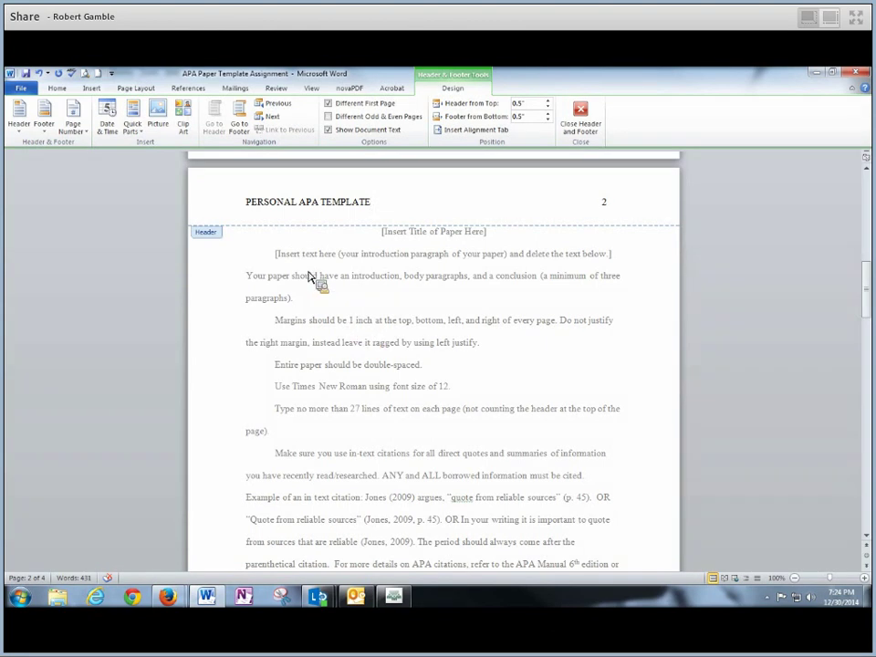
pyautogui.doubleClick(372, 279)
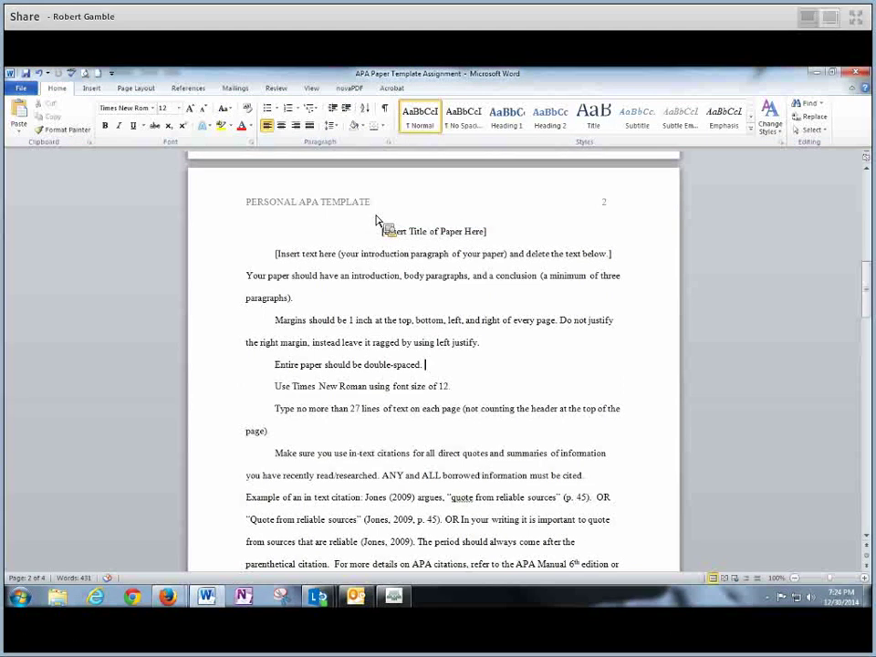
# Select the [Insert Title of Paper Here] placeholder and check the required title in Canvas
pyautogui.moveTo(380, 231); pyautogui.dragTo(622, 553)
pyautogui.click(498, 373)
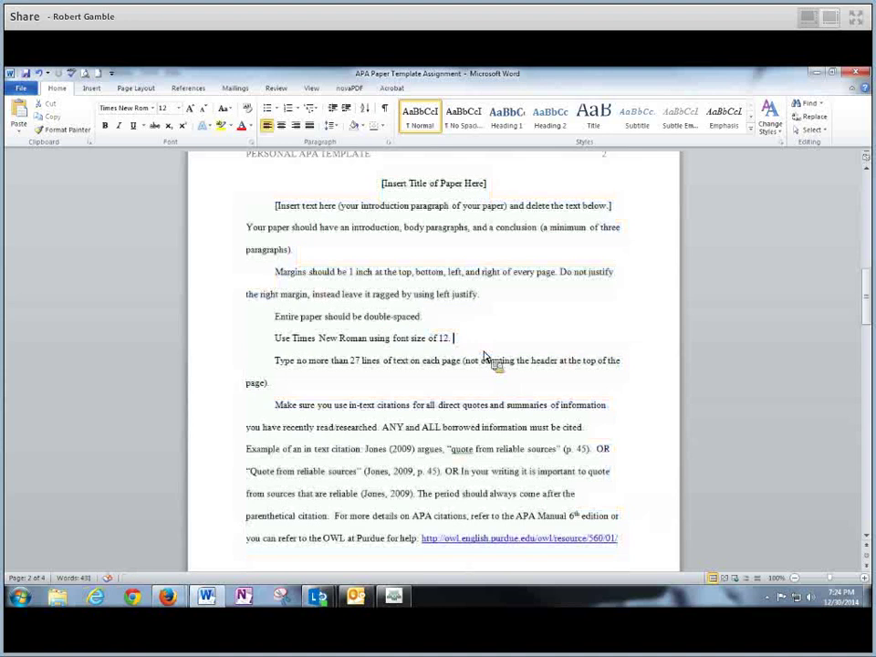
pyautogui.scroll(1, 492, 365)
pyautogui.moveTo(381, 243); pyautogui.dragTo(504, 250)
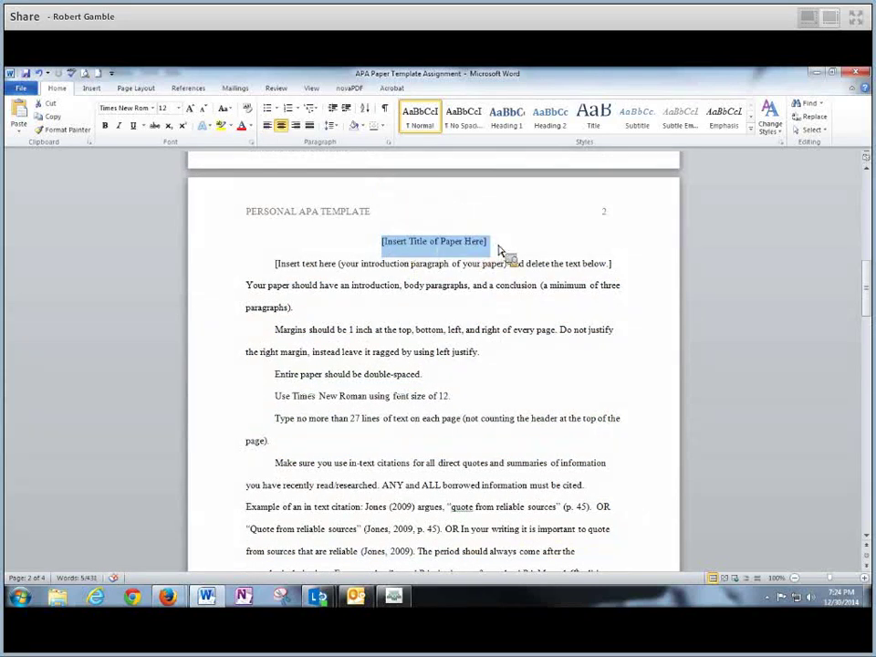
pyautogui.moveTo(180, 610)
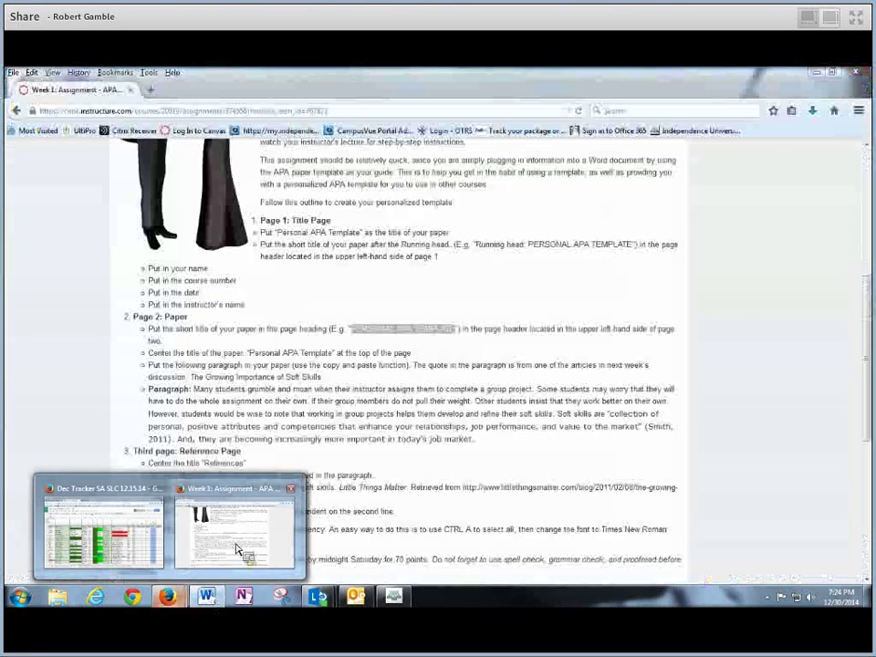
pyautogui.click(235, 550)
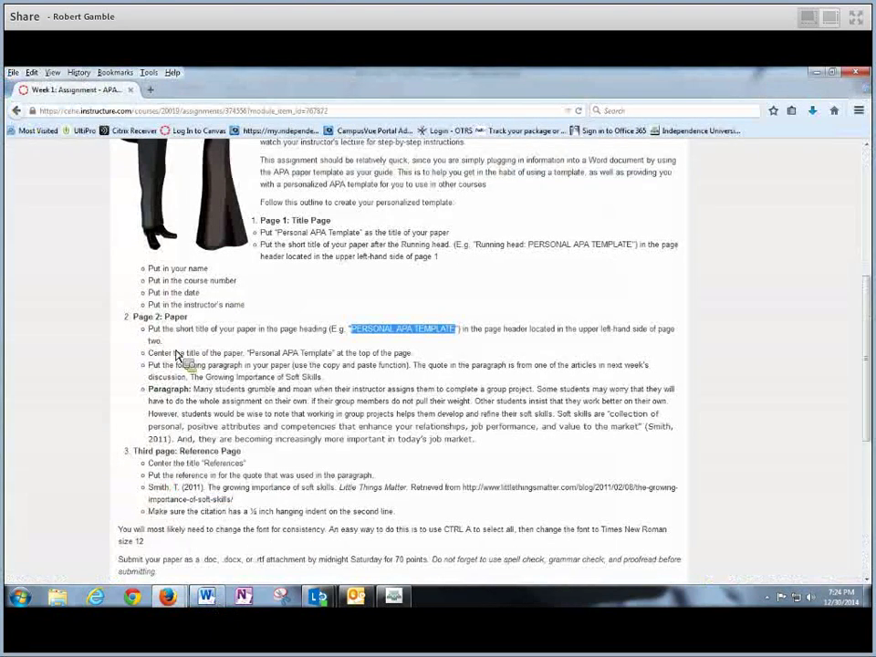
pyautogui.moveTo(177, 354); pyautogui.dragTo(336, 356)
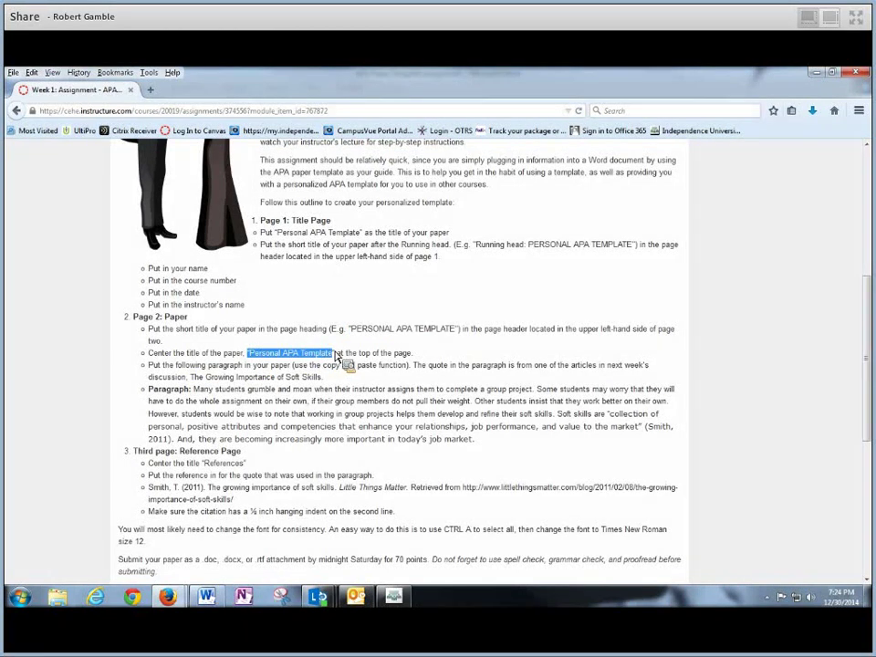
# Type Personal APA Template over the page 2 title placeholder
pyautogui.moveTo(209, 598); pyautogui.dragTo(487, 251)
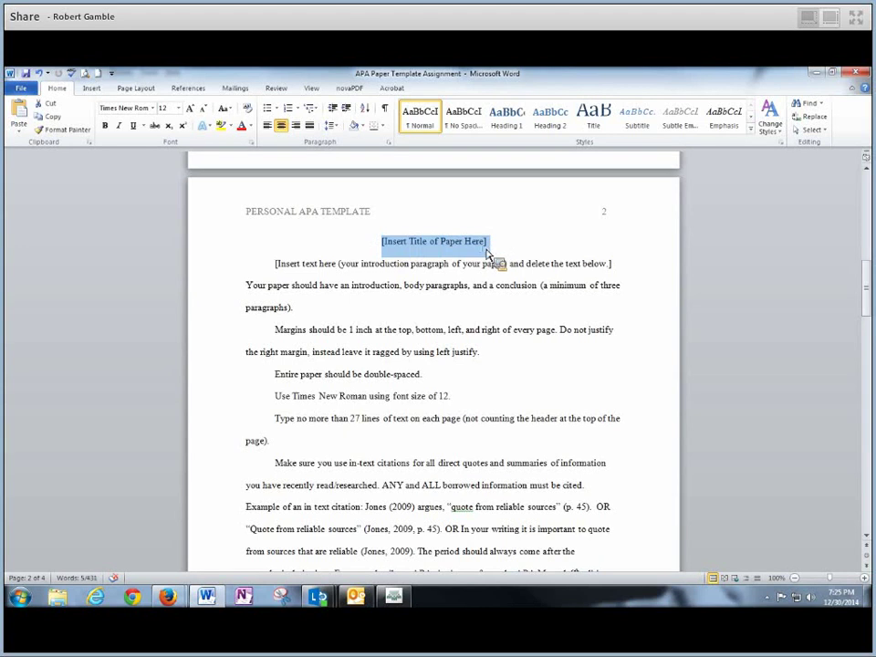
pyautogui.write('P')
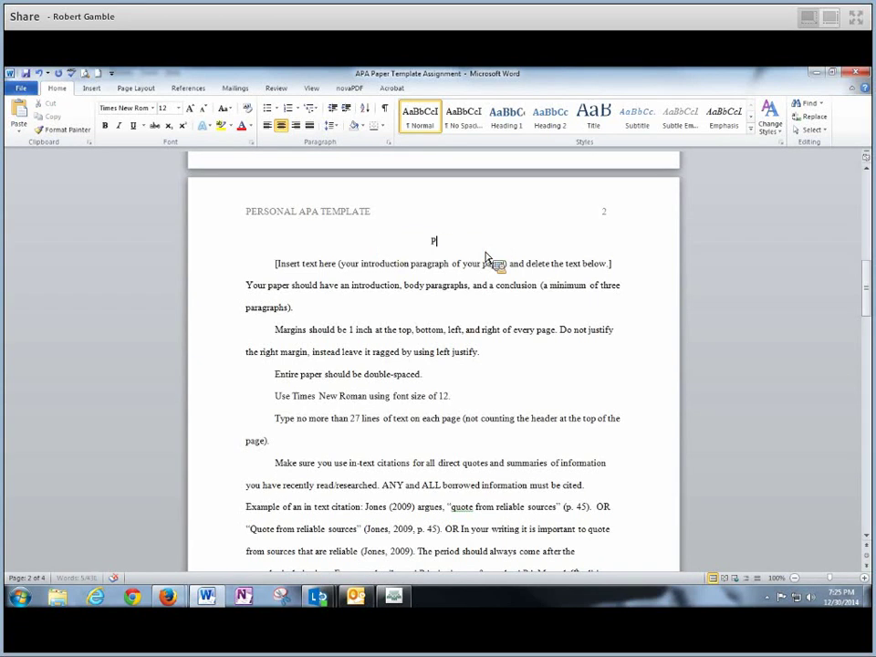
pyautogui.write('ersonal')
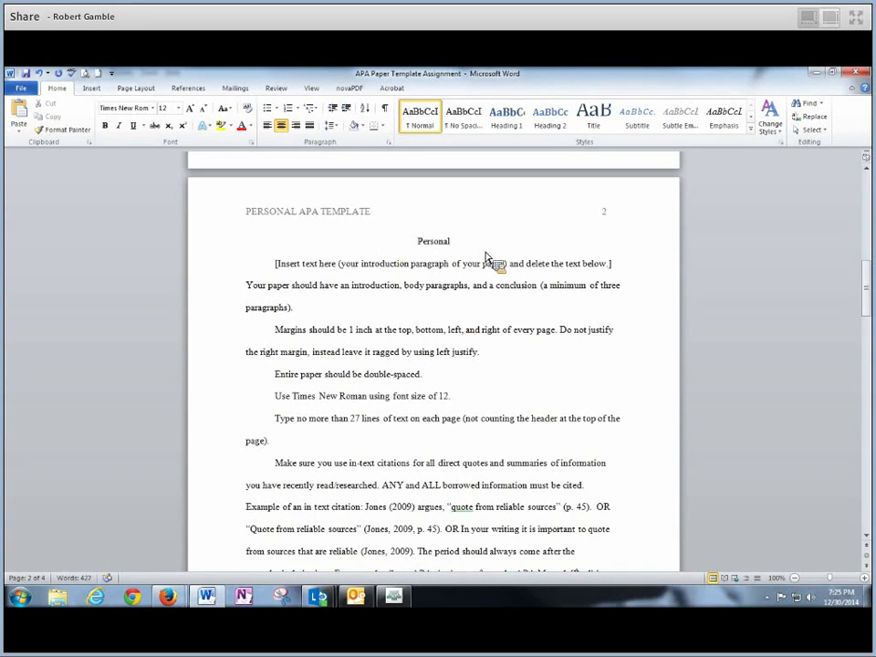
pyautogui.write(' APA Template')
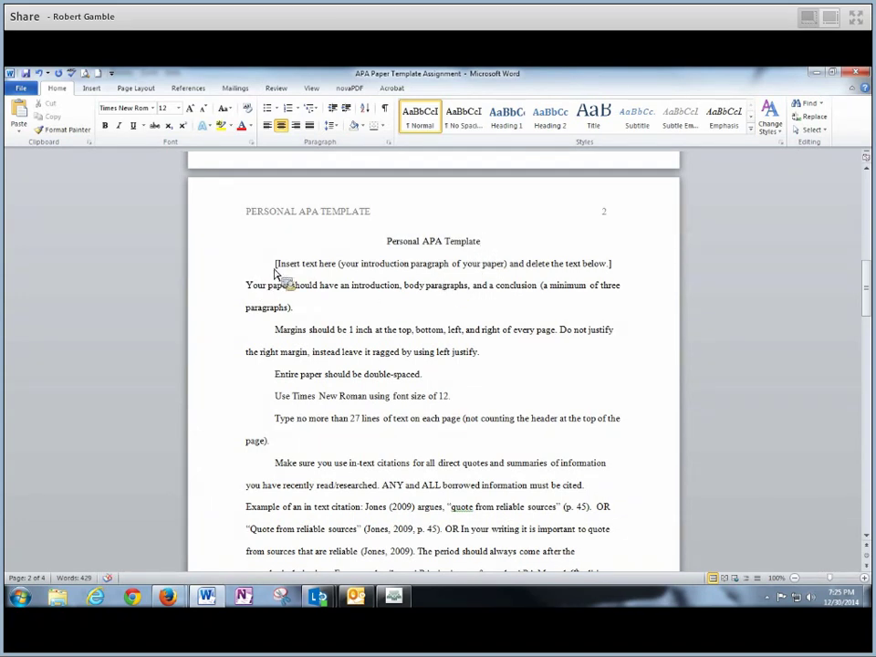
pyautogui.moveTo(275, 265); pyautogui.dragTo(624, 535)
# Delete page 2's placeholder body paragraphs, leaving the caret before References
pyautogui.click(274, 202)
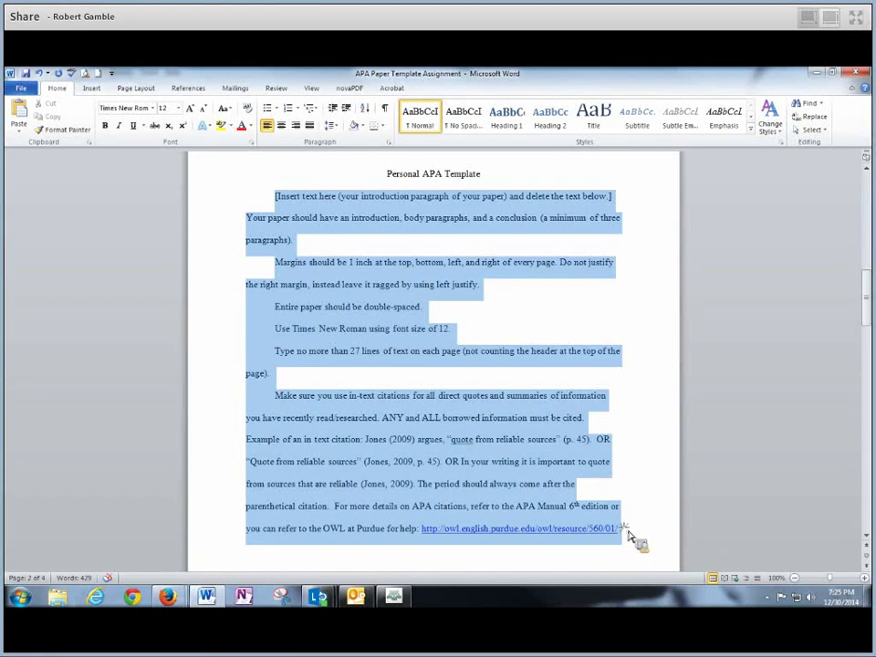
pyautogui.moveTo(626, 535); pyautogui.dragTo(631, 536)
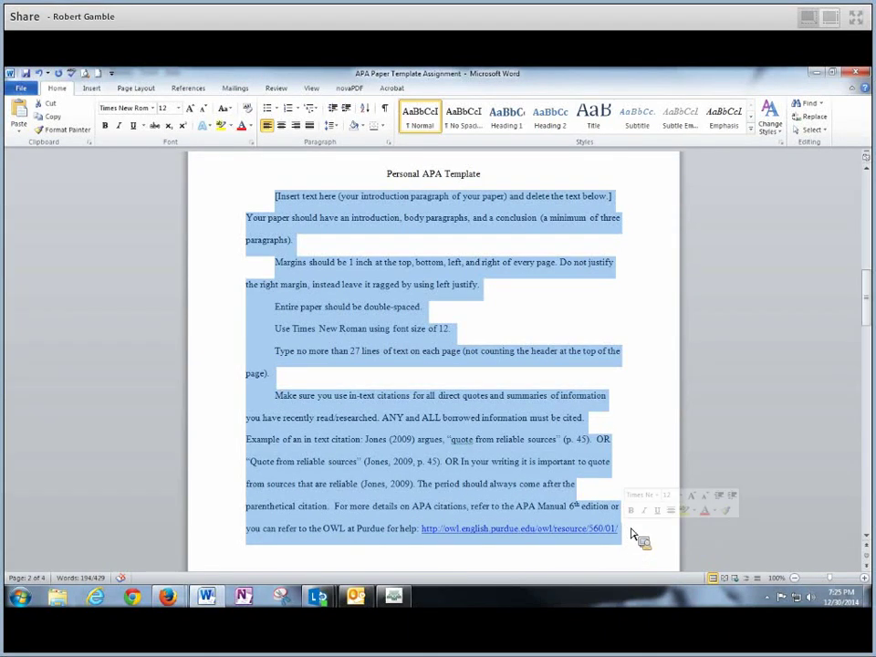
pyautogui.press('Delete')
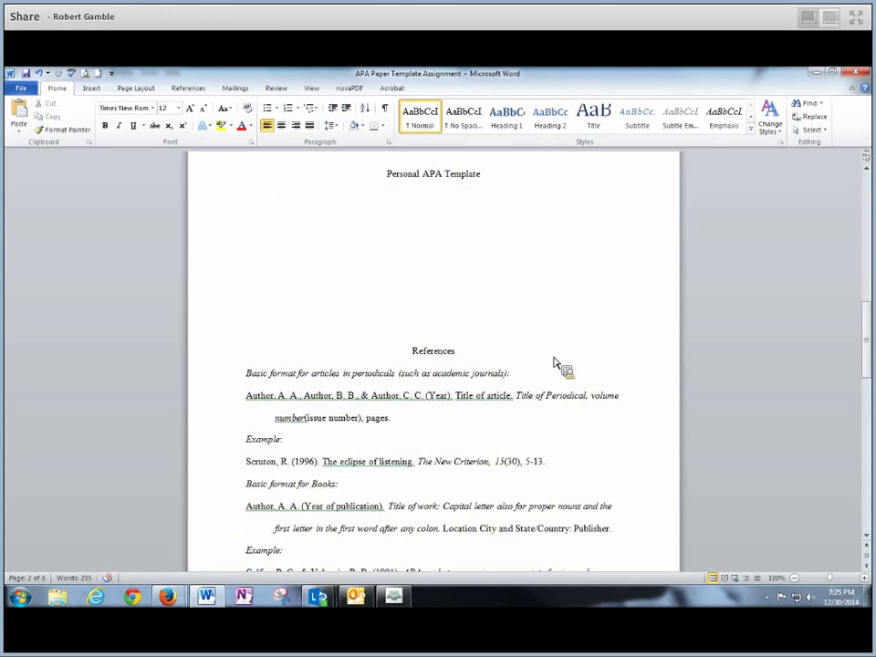
pyautogui.hotkey('shift', 'Down')
pyautogui.moveTo(867, 333); pyautogui.dragTo(865, 365)
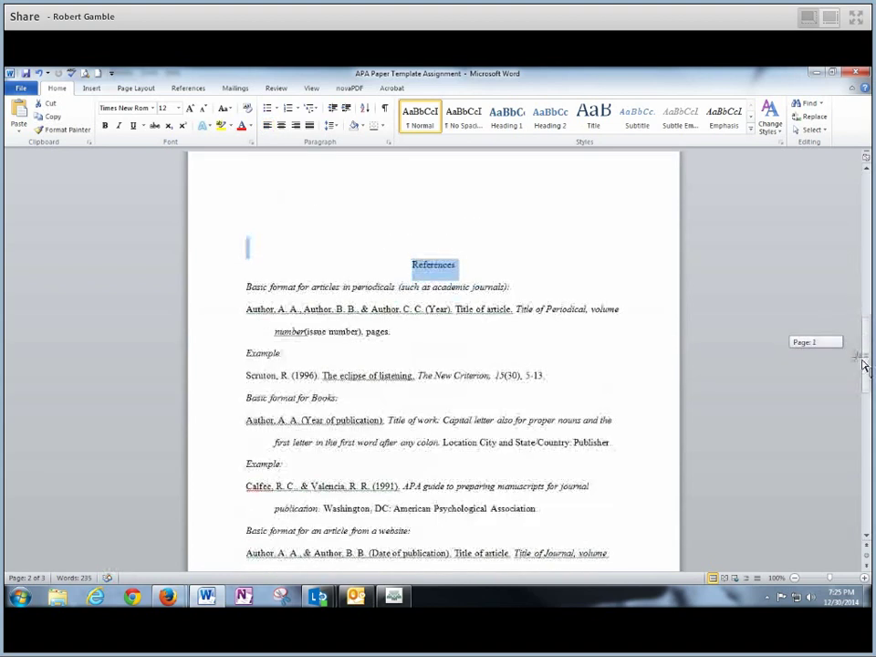
pyautogui.click(399, 273)
pyautogui.moveTo(404, 276); pyautogui.dragTo(518, 539)
pyautogui.moveTo(458, 429); pyautogui.dragTo(479, 292)
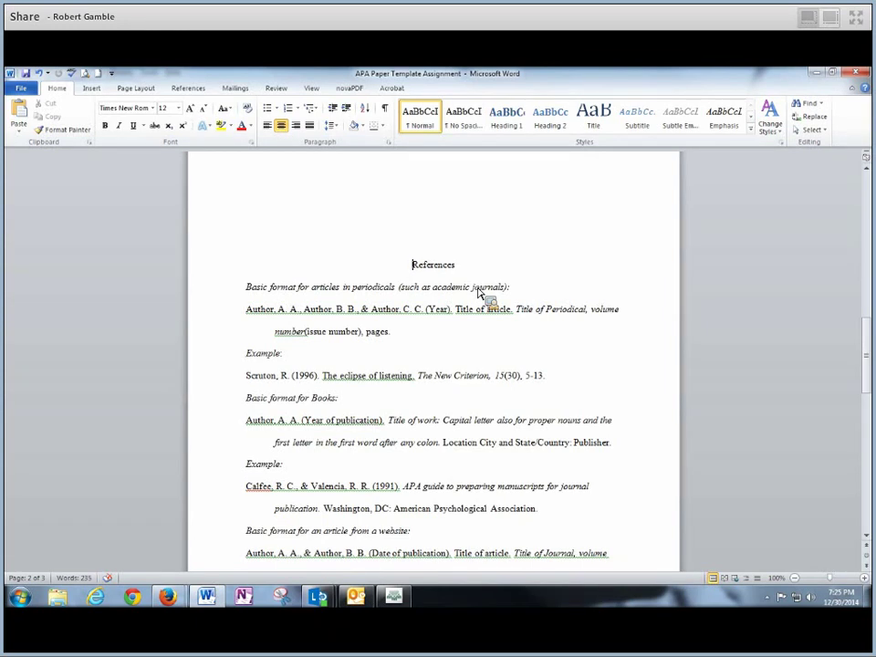
# Place the insertion point on the first empty line below the title Personal APA Template
pyautogui.scroll(5, 477, 292)
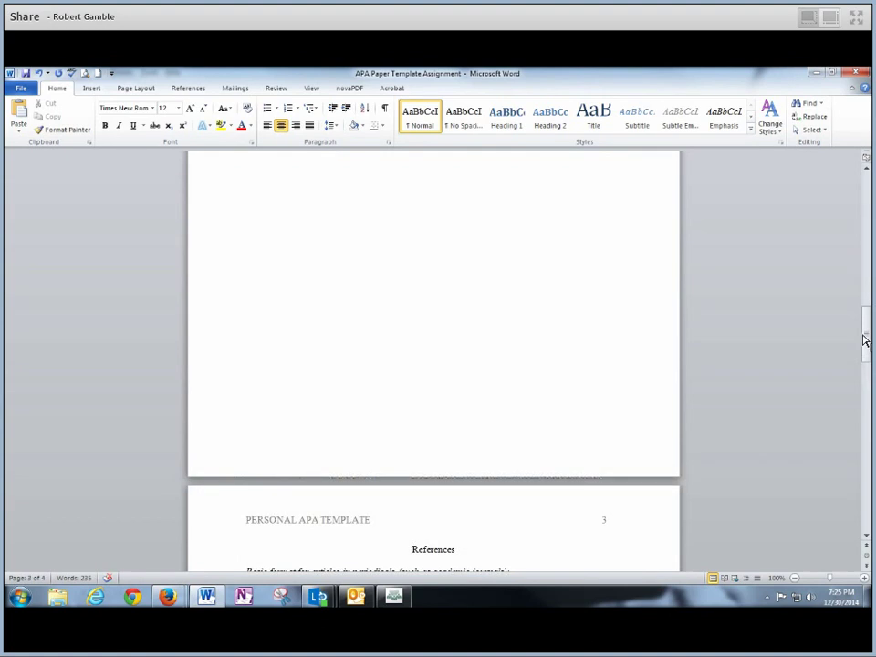
pyautogui.moveTo(866, 342); pyautogui.dragTo(865, 305)
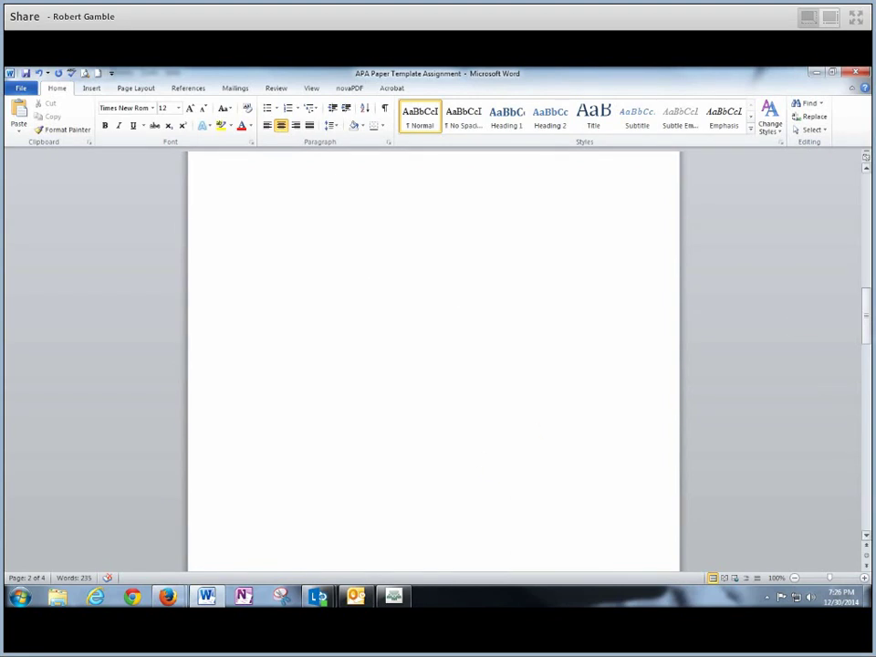
pyautogui.moveTo(866, 315); pyautogui.dragTo(866, 287)
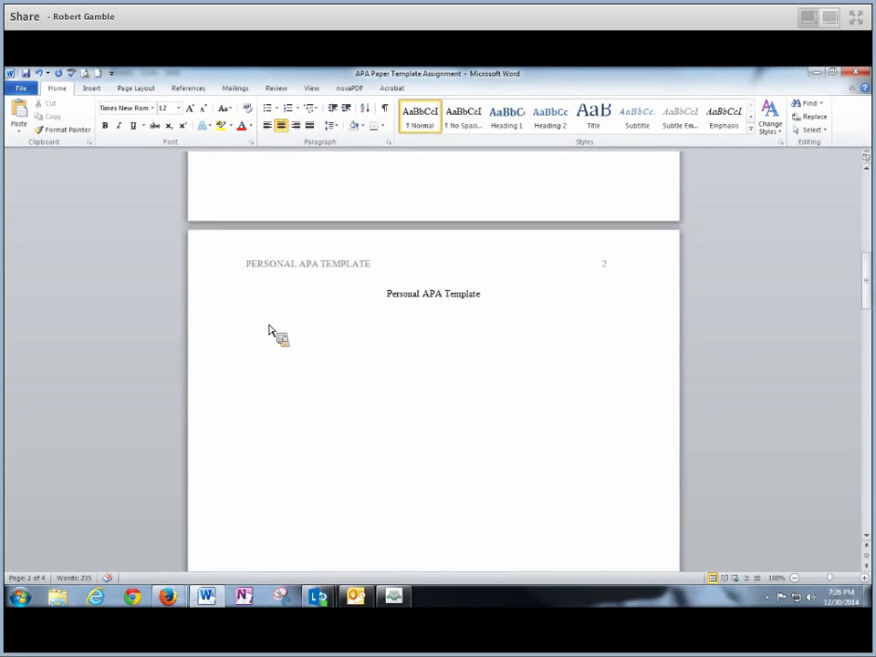
pyautogui.moveTo(269, 326); pyautogui.dragTo(565, 346)
pyautogui.click(315, 371)
pyautogui.moveTo(258, 319); pyautogui.dragTo(606, 338)
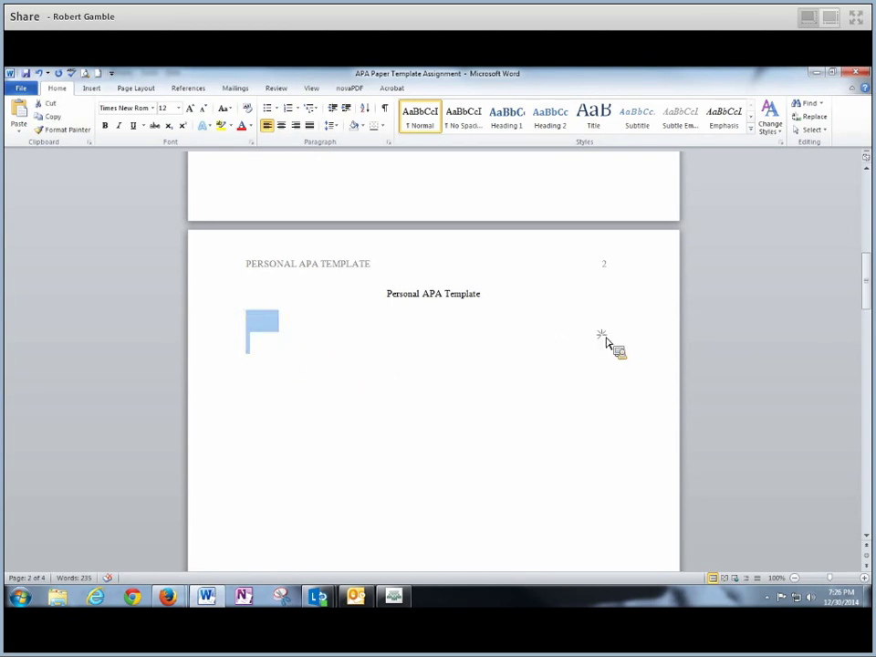
pyautogui.click(375, 411)
pyautogui.press('Up')
pyautogui.press('Up')
pyautogui.press('Up')
pyautogui.press('Up')
pyautogui.press('Down')
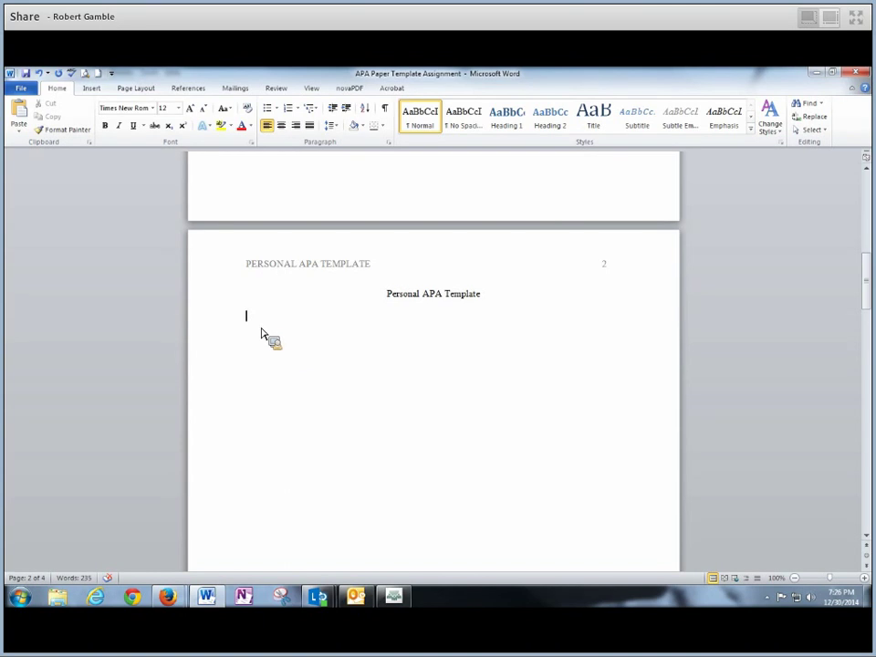
# Copy the quoted Canvas paragraph from 'Many students' to 'job market.'
pyautogui.moveTo(169, 606)
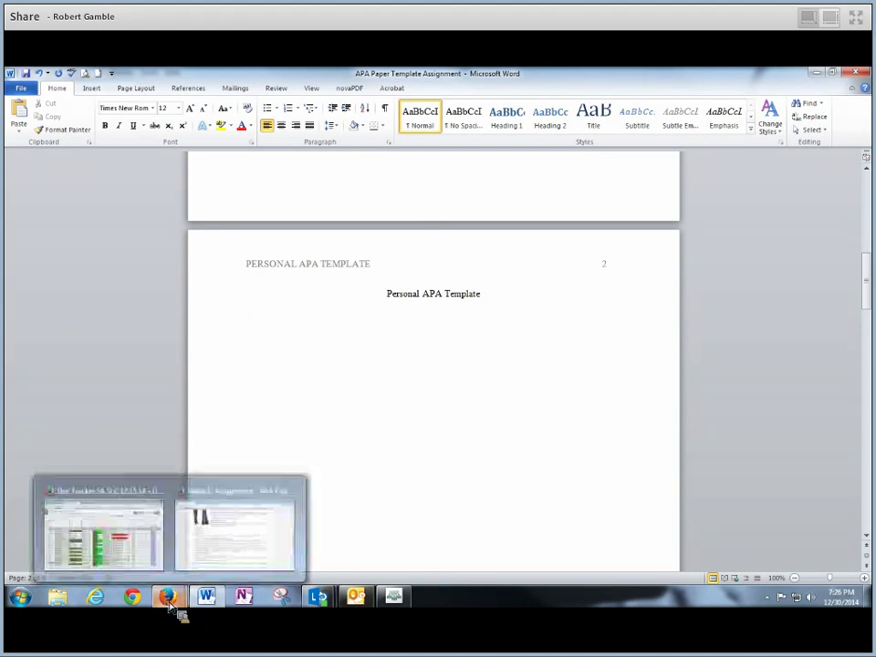
pyautogui.click(221, 552)
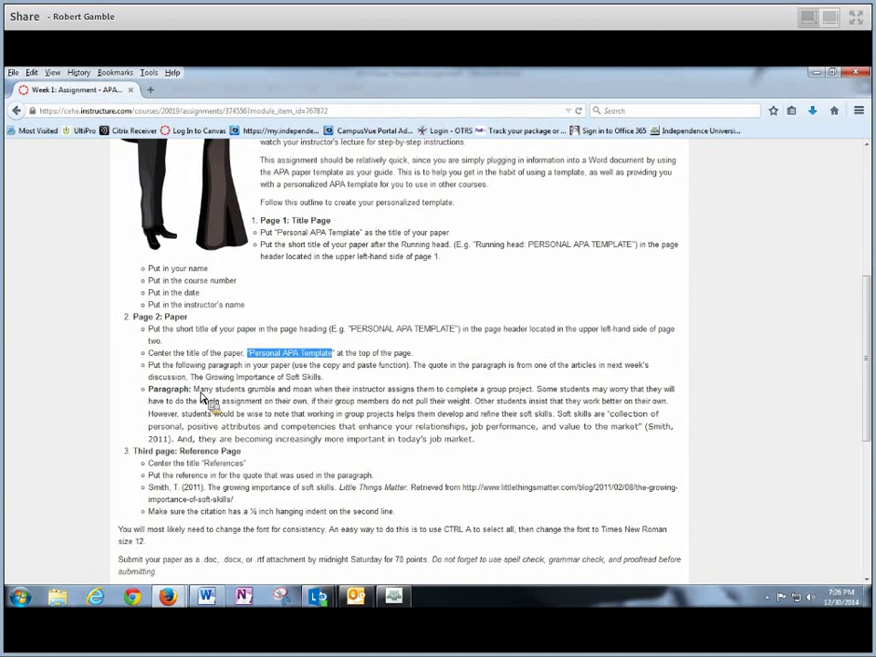
pyautogui.moveTo(193, 392); pyautogui.dragTo(485, 449)
pyautogui.click(484, 451)
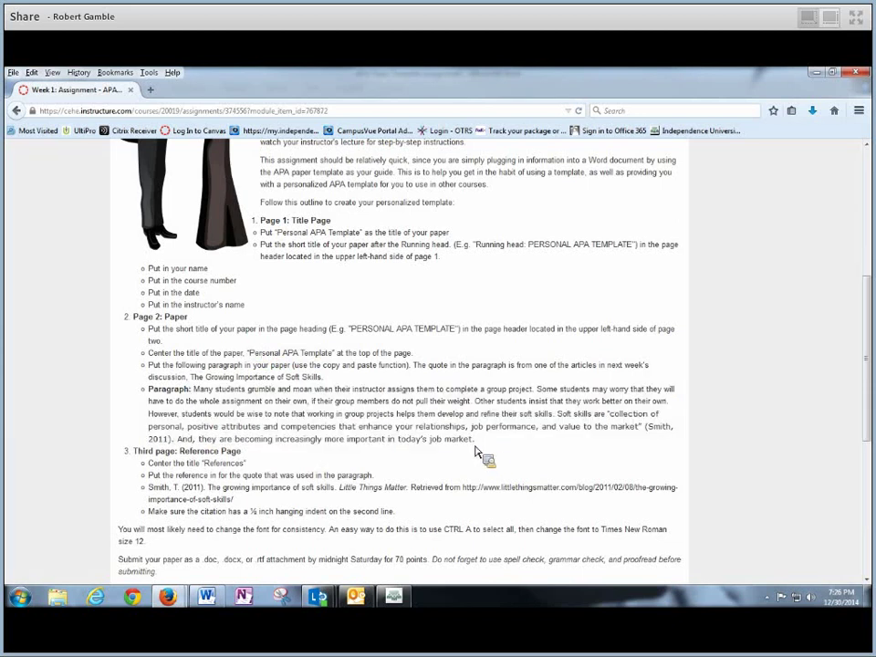
pyautogui.moveTo(195, 392); pyautogui.dragTo(484, 449)
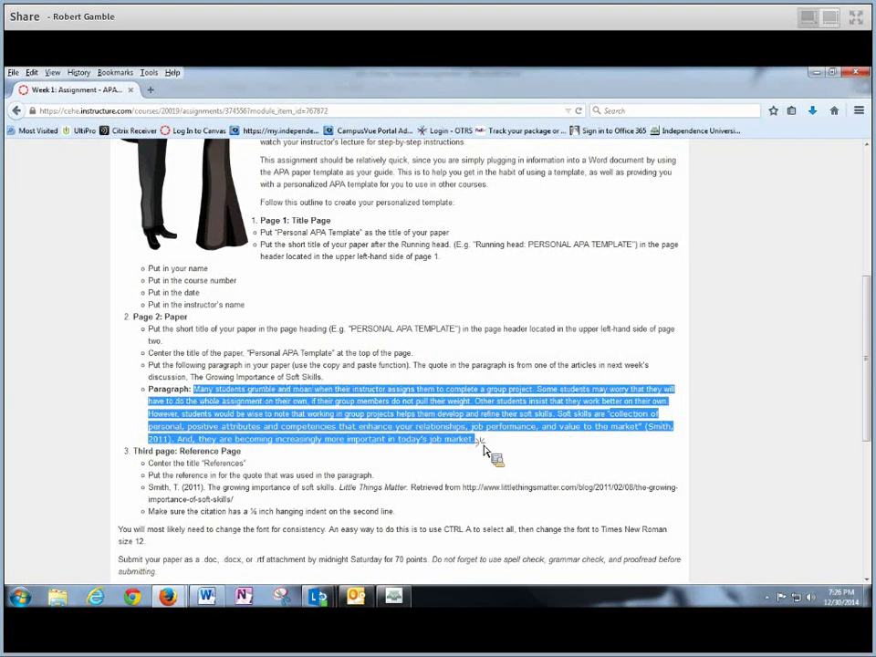
pyautogui.moveTo(483, 450); pyautogui.dragTo(426, 441)
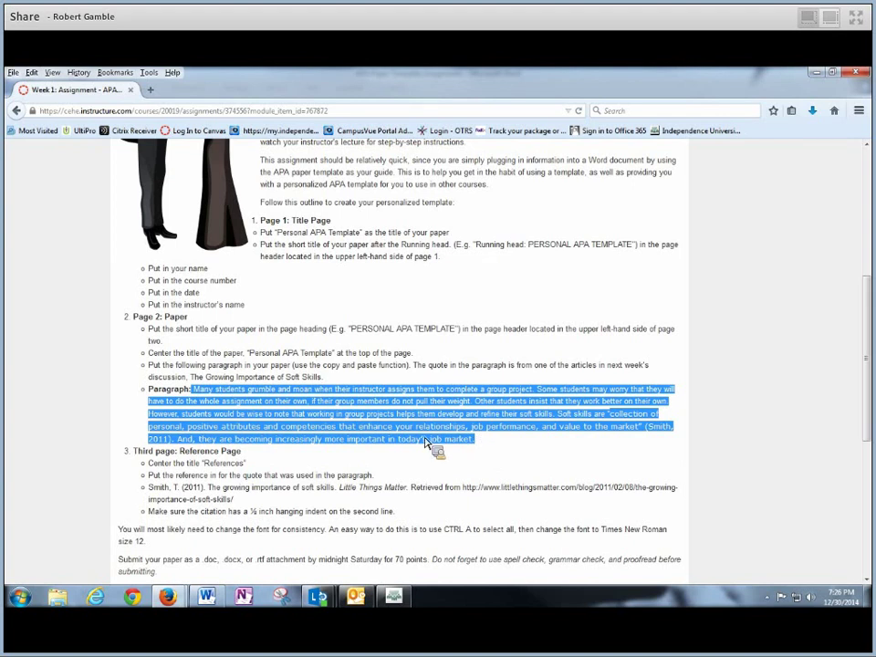
pyautogui.moveTo(425, 441)
pyautogui.mouseDown()
pyautogui.moveTo(453, 433)
pyautogui.moveTo(435, 425)
pyautogui.mouseUp()
pyautogui.moveTo(435, 425); pyautogui.dragTo(361, 416)
pyautogui.rightClick(357, 416)
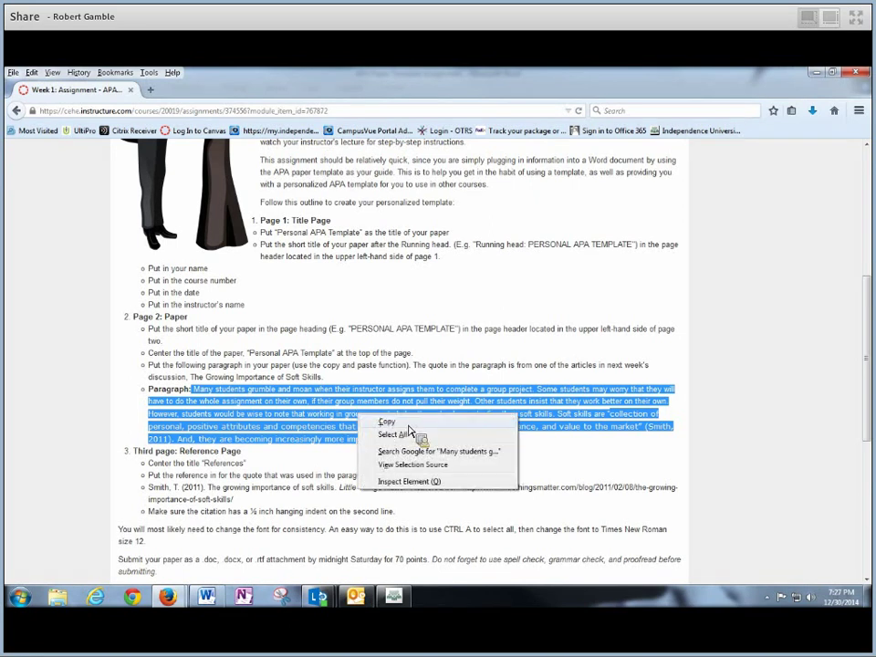
pyautogui.click(398, 424)
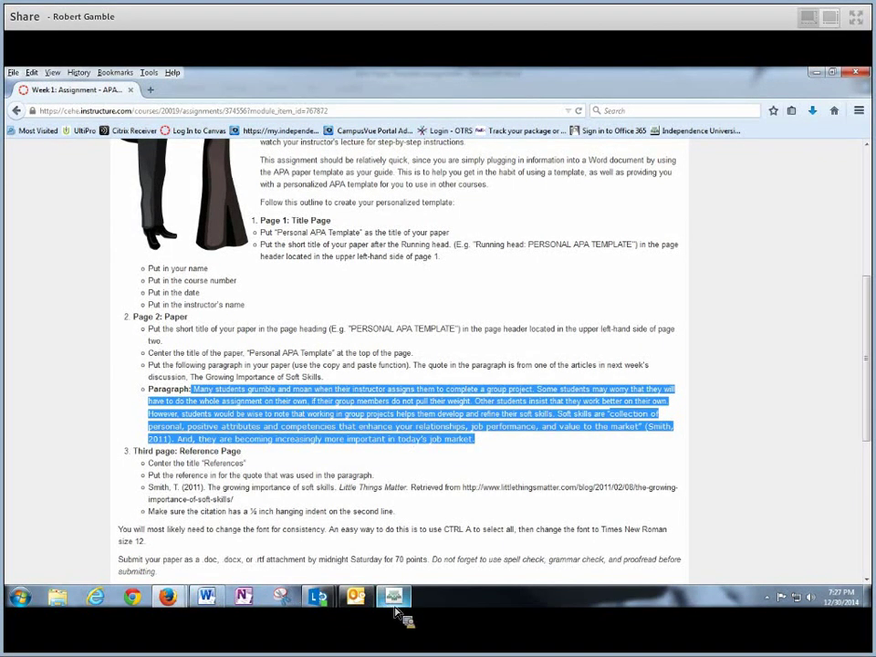
# Indent page 2's first line and paste the soft-skills paragraph with Merge Formatting
pyautogui.click(216, 605)
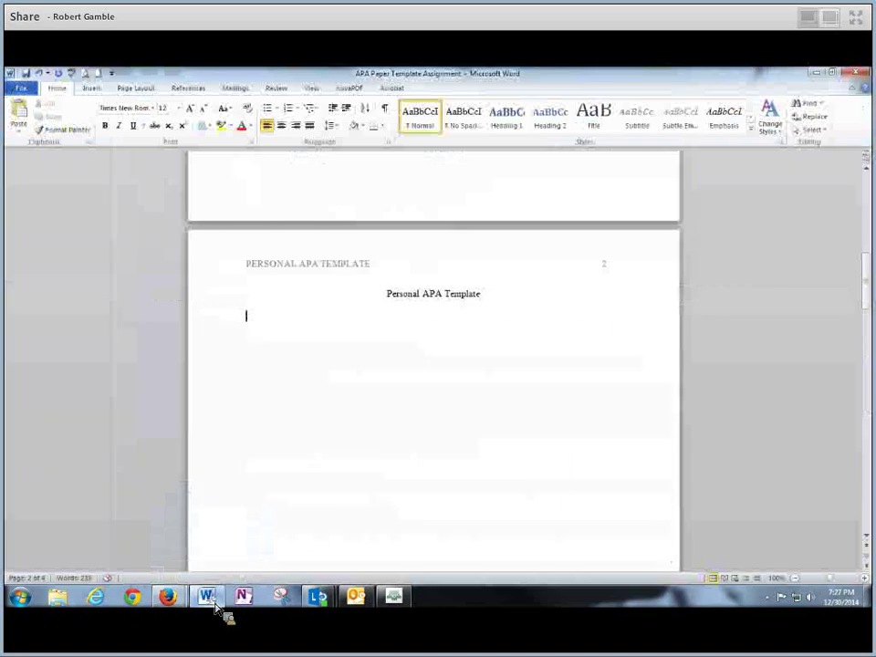
pyautogui.press('Tab')
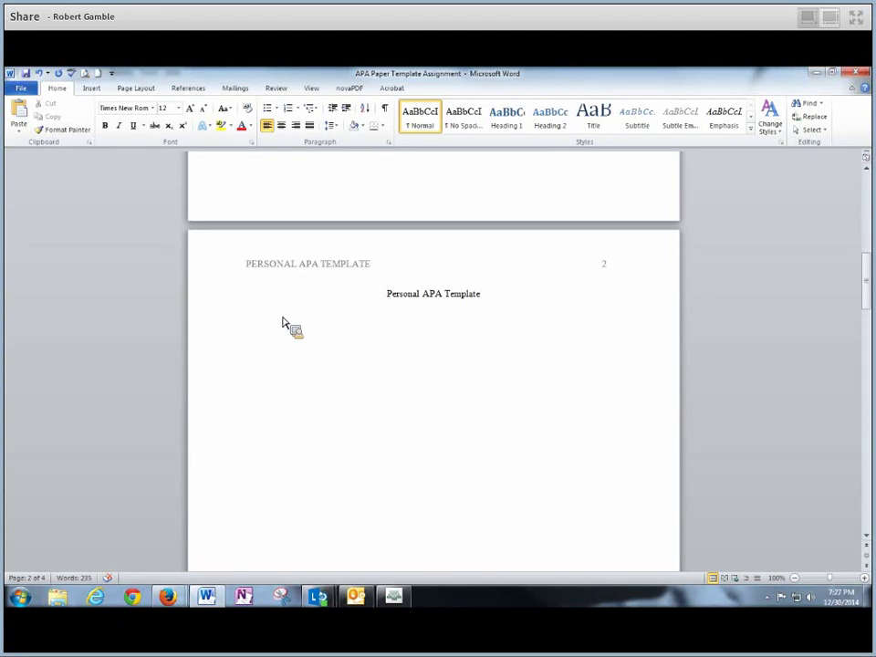
pyautogui.rightClick(281, 323)
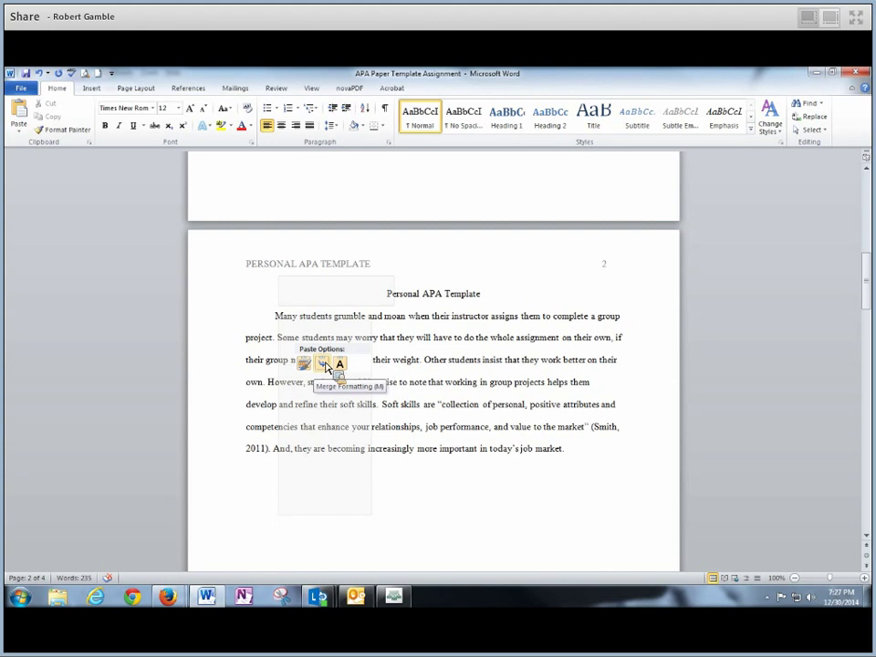
pyautogui.click(322, 363)
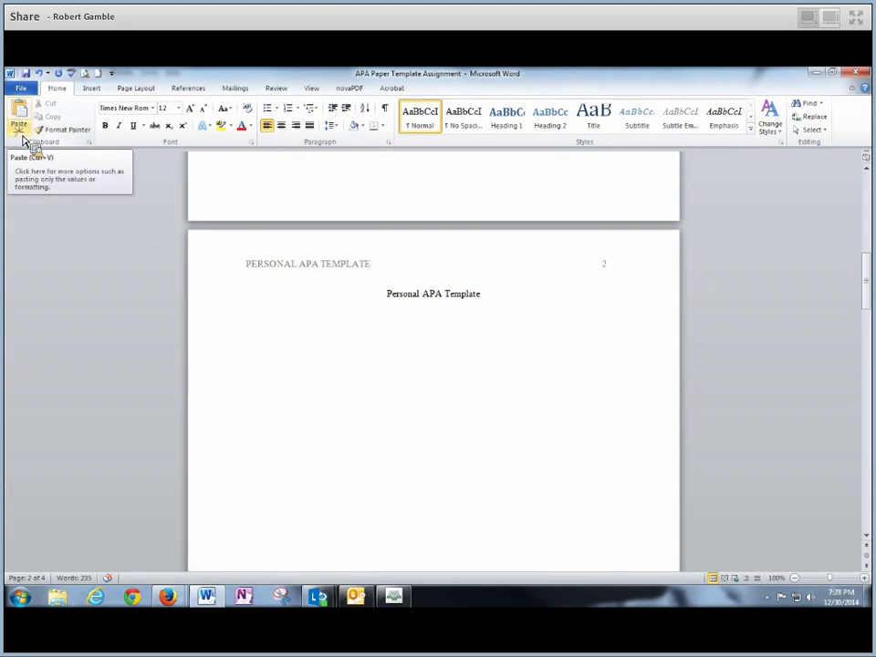
pyautogui.click(24, 137)
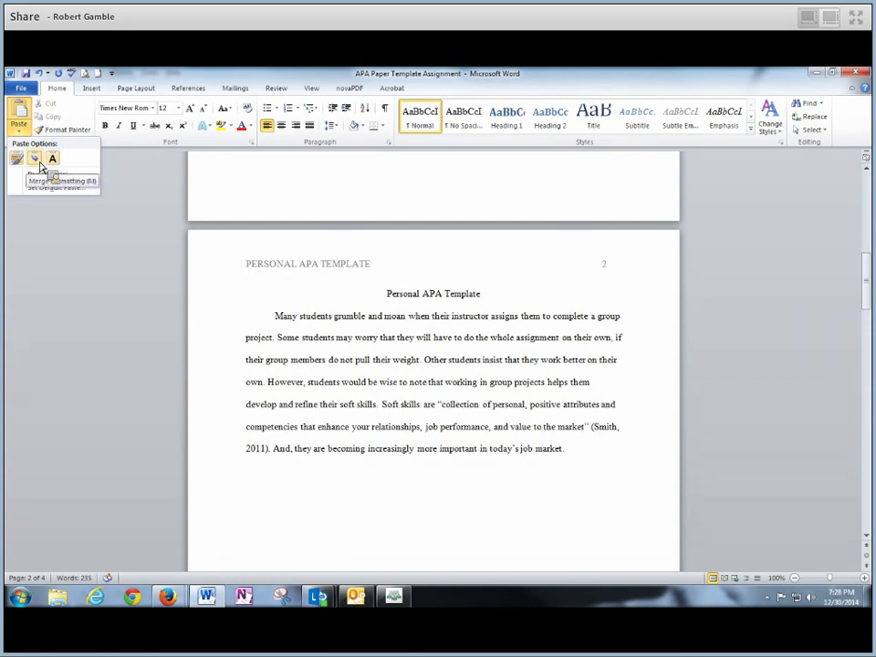
pyautogui.click(39, 163)
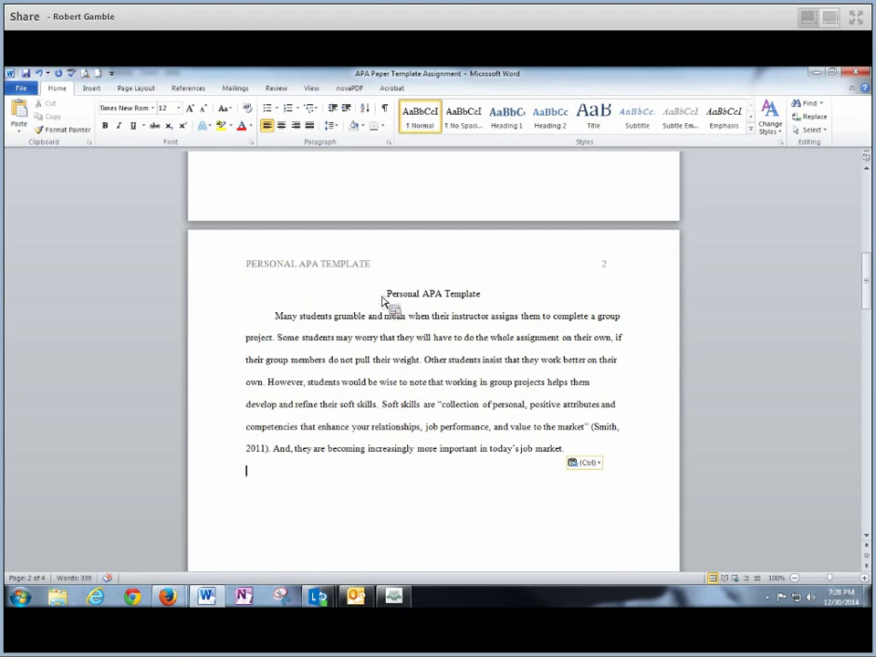
# Review the pasted paragraph and fix its closing punctuation after 'job market'
pyautogui.moveTo(386, 295); pyautogui.dragTo(481, 296)
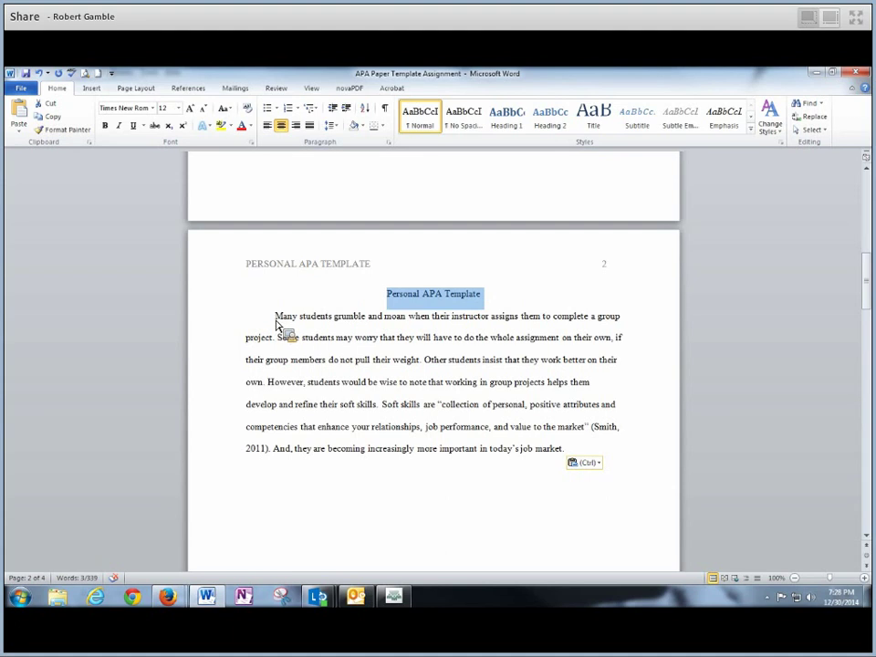
pyautogui.moveTo(275, 317); pyautogui.dragTo(627, 426)
pyautogui.moveTo(639, 372); pyautogui.dragTo(616, 459)
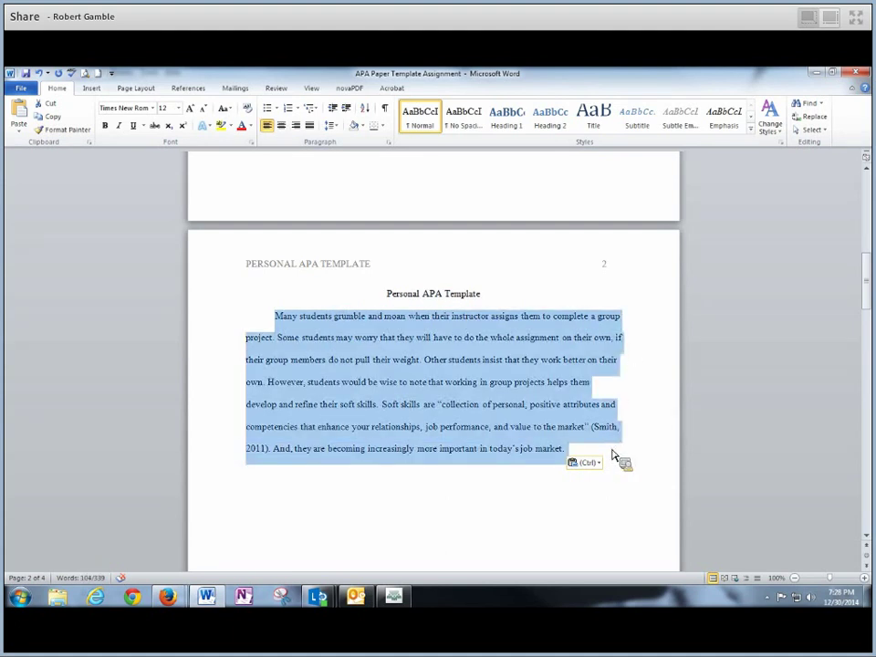
pyautogui.click(512, 509)
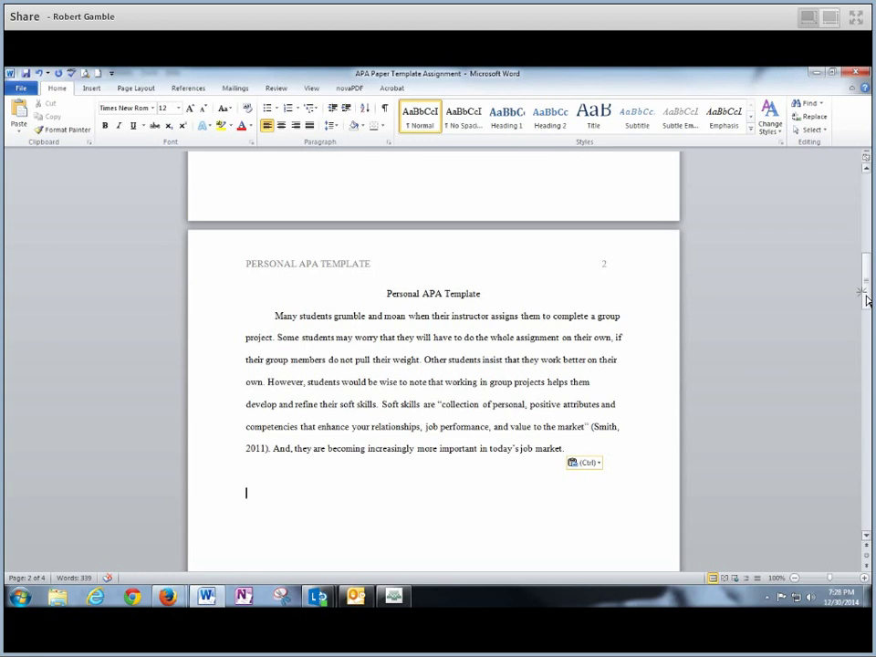
pyautogui.moveTo(866, 278); pyautogui.dragTo(867, 312)
pyautogui.press('BackSpace')
pyautogui.write('.')
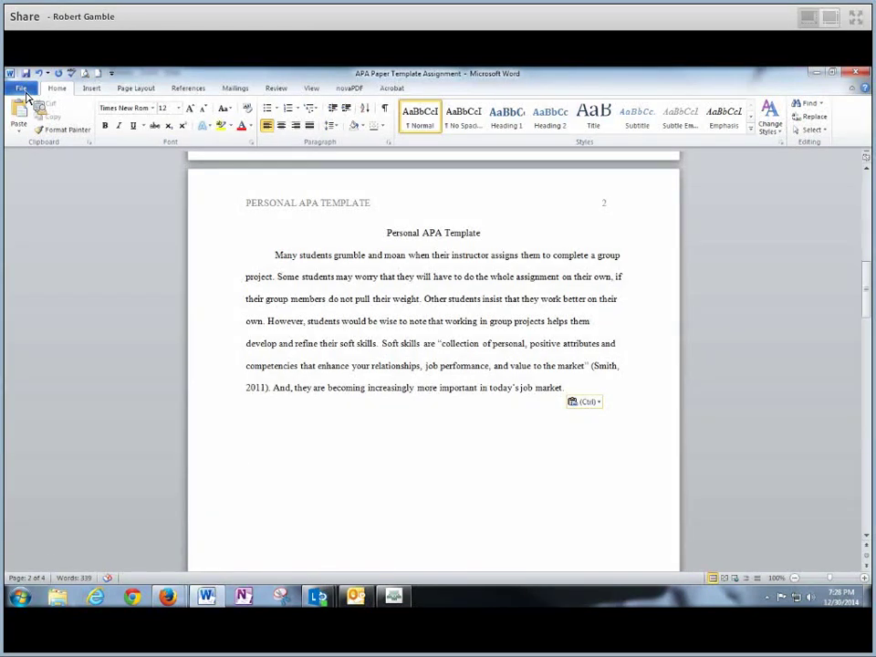
# Save the APA Paper Template Assignment document from the File view
pyautogui.click(25, 90)
pyautogui.click(22, 89)
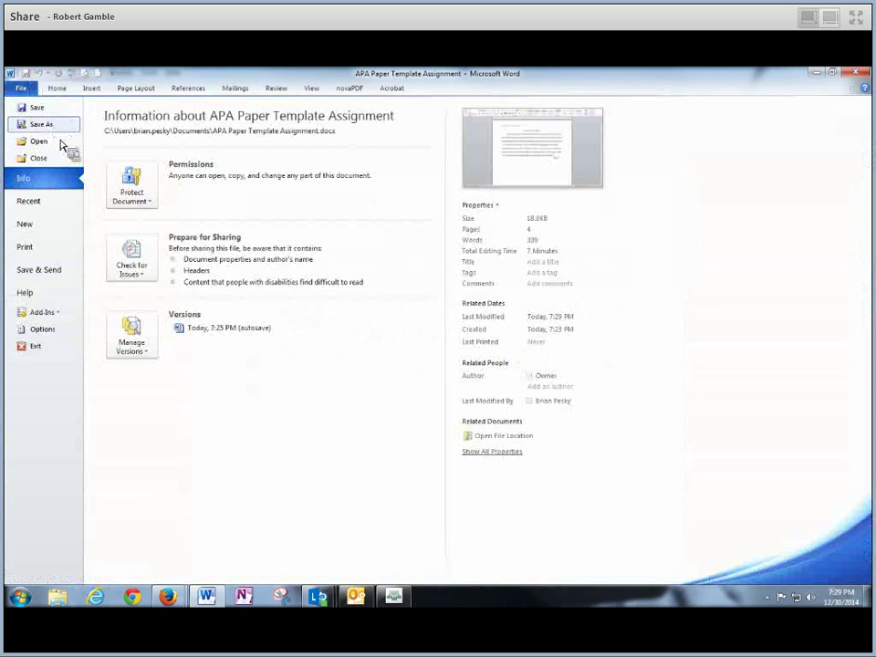
pyautogui.click(35, 108)
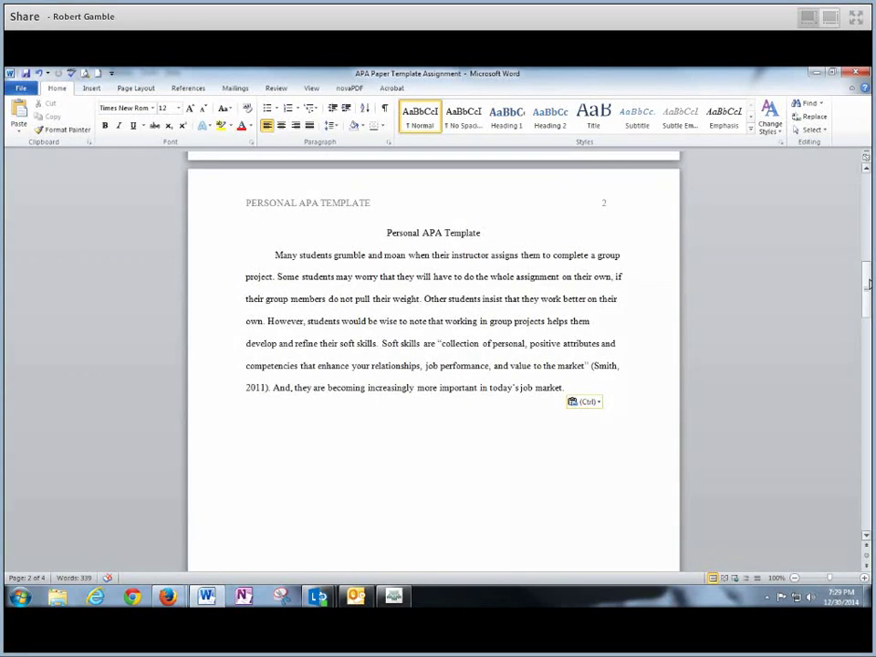
# Scroll down to page 3 showing the References heading and sample citation formats
pyautogui.moveTo(868, 289); pyautogui.dragTo(868, 374)
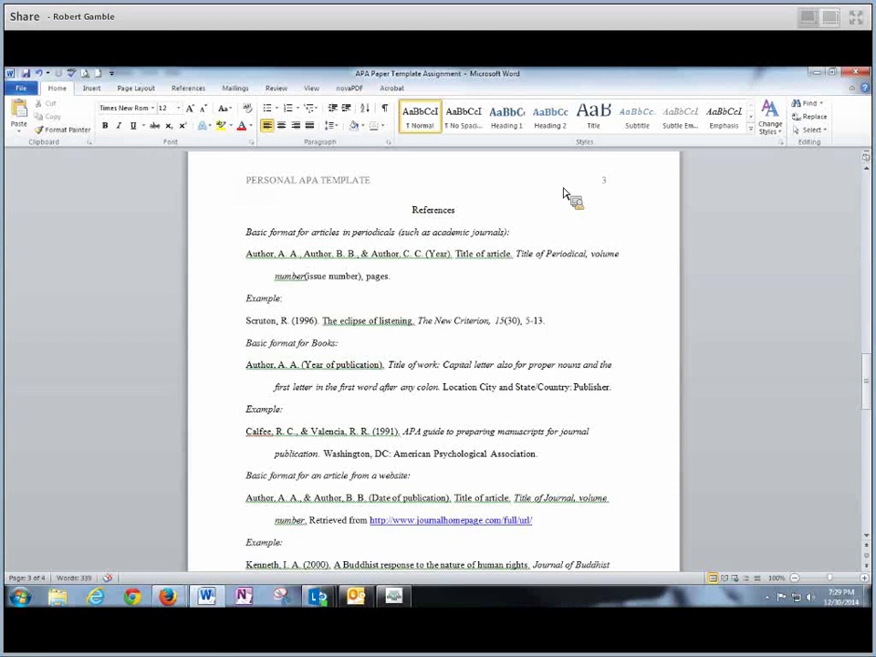
pyautogui.moveTo(866, 356); pyautogui.dragTo(867, 388)
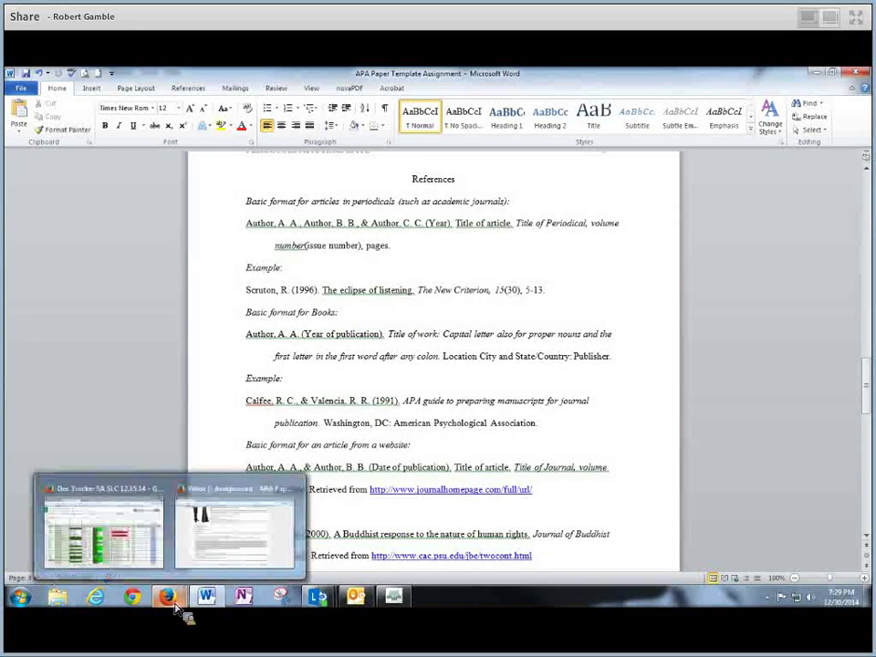
# Clear the earlier Canvas selection and scroll the instructions down to the References part
pyautogui.click(232, 540)
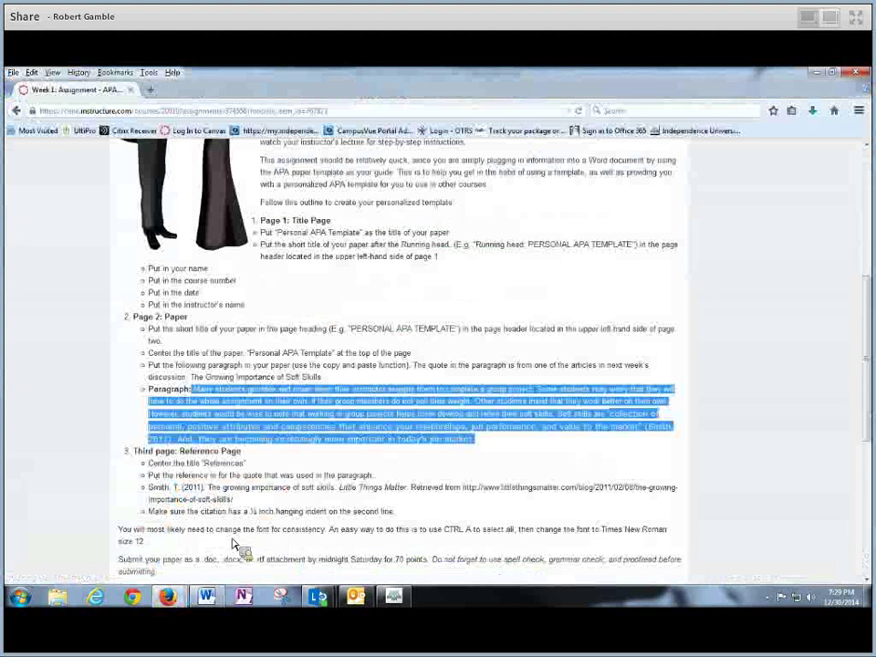
pyautogui.click(858, 408)
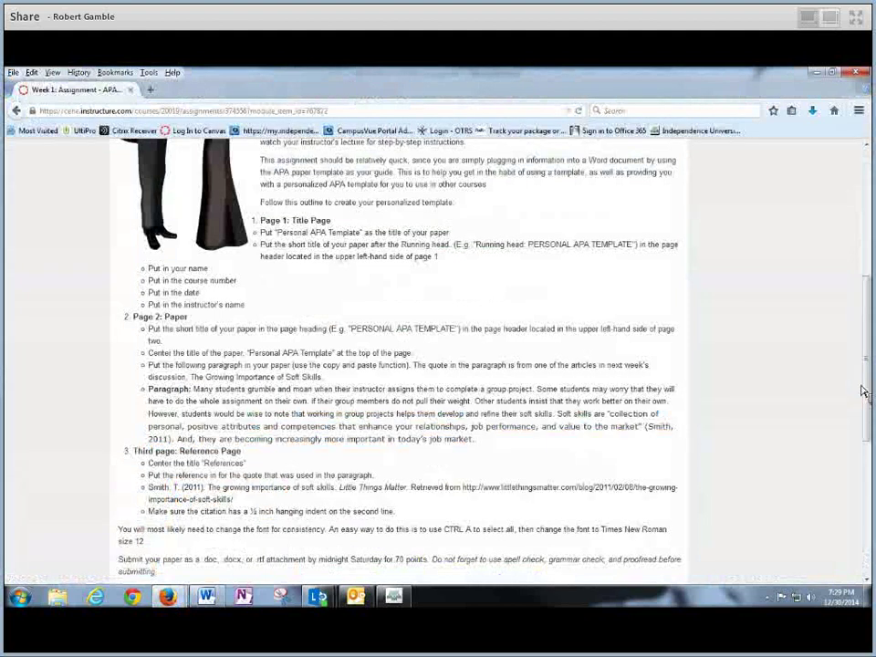
pyautogui.scroll(-3, 868, 342)
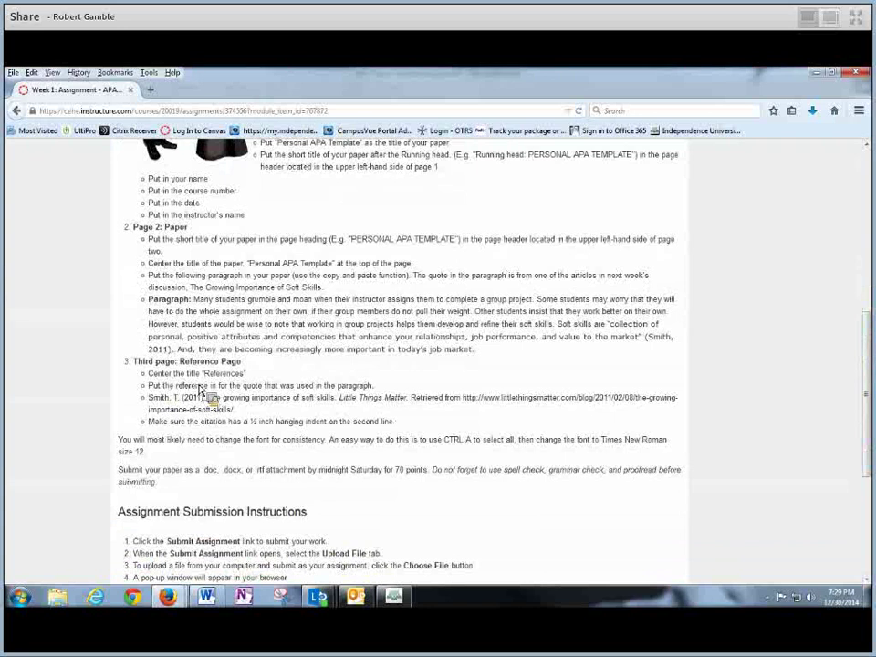
pyautogui.doubleClick(213, 375)
pyautogui.moveTo(254, 384); pyautogui.dragTo(447, 181)
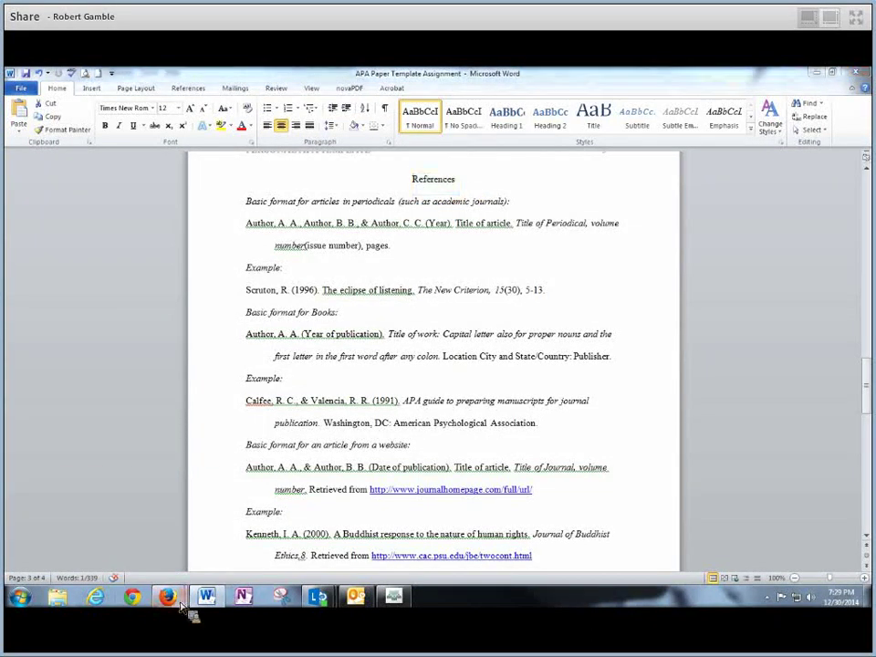
pyautogui.moveTo(183, 604)
pyautogui.click(231, 547)
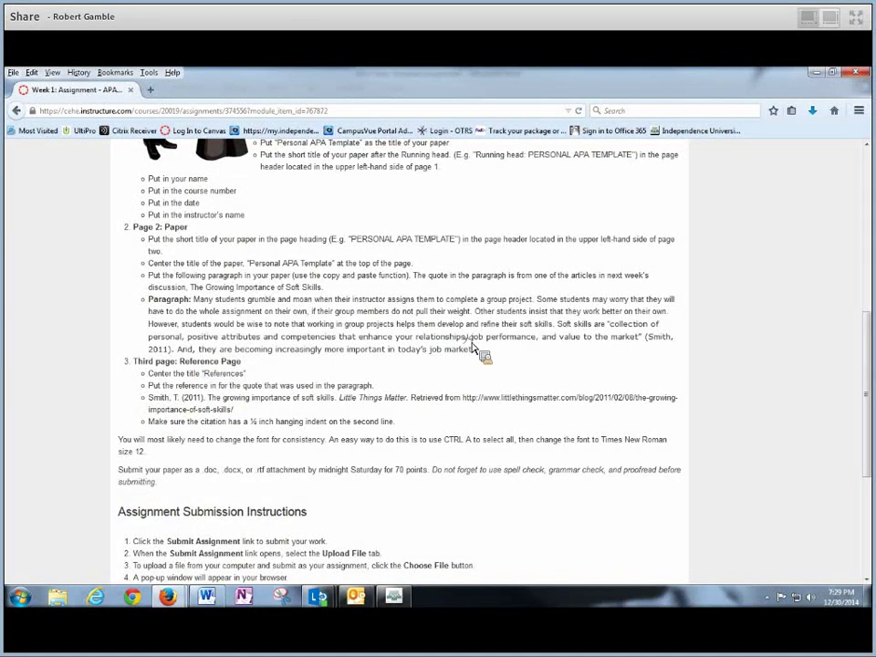
# Copy the Smith, T. (2011) soft-skills reference line from the instructions
pyautogui.moveTo(477, 354); pyautogui.dragTo(167, 300)
pyautogui.keyDown('shift'); pyautogui.click(193, 301); pyautogui.keyUp('shift')
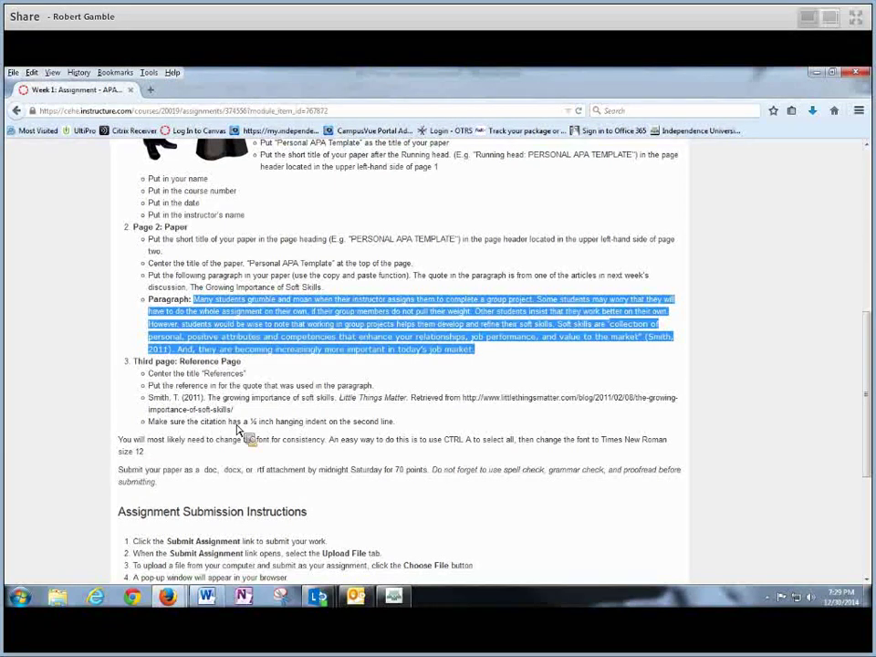
pyautogui.moveTo(150, 399); pyautogui.dragTo(287, 412)
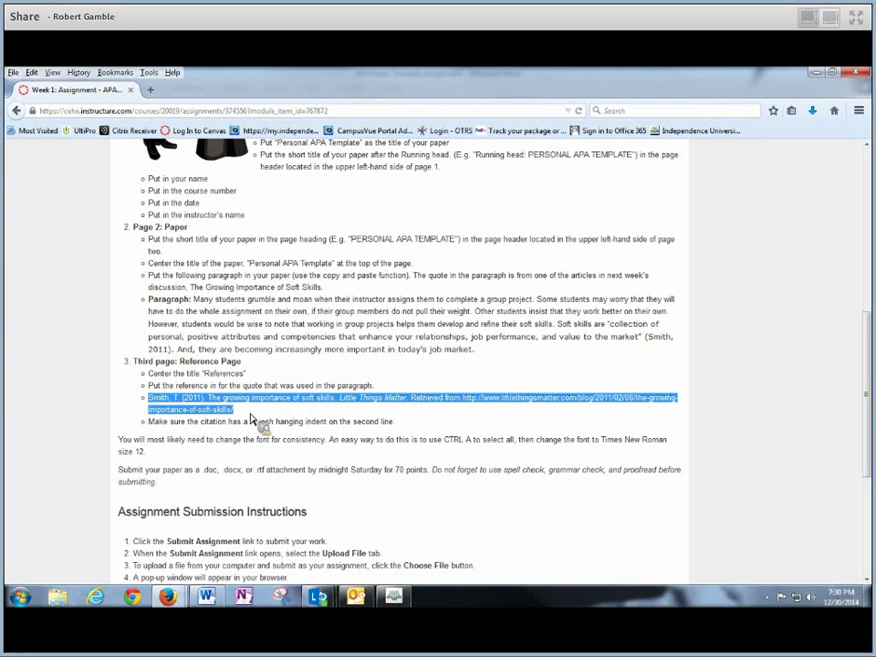
pyautogui.click(152, 406)
pyautogui.moveTo(151, 401); pyautogui.dragTo(262, 412)
pyautogui.moveTo(261, 412)
pyautogui.mouseDown()
pyautogui.moveTo(255, 424)
pyautogui.moveTo(238, 419)
pyautogui.moveTo(260, 426)
pyautogui.moveTo(246, 414)
pyautogui.moveTo(148, 401)
pyautogui.moveTo(239, 422)
pyautogui.moveTo(231, 406)
pyautogui.moveTo(251, 402)
pyautogui.moveTo(249, 409)
pyautogui.mouseUp()
pyautogui.rightClick(262, 405)
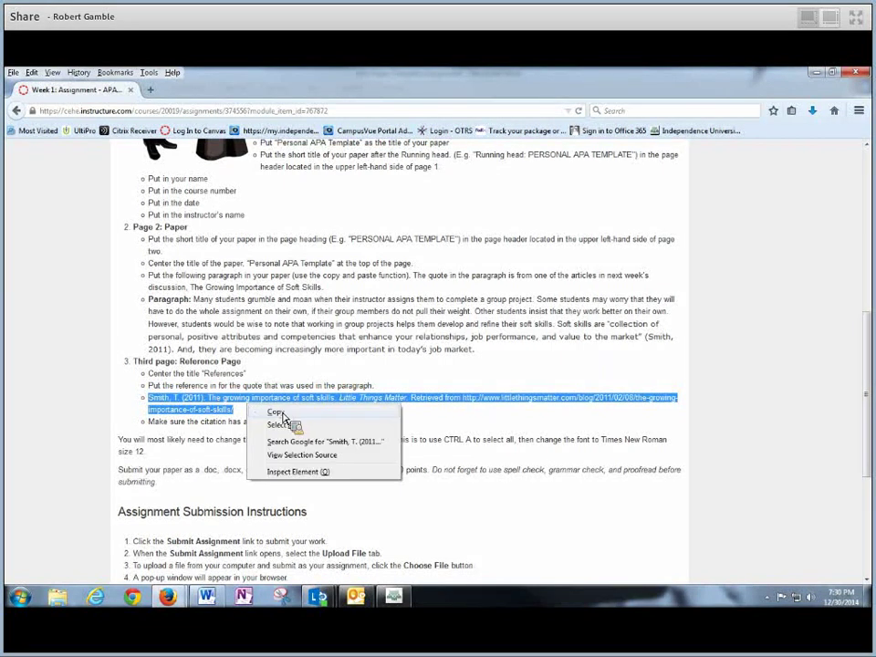
pyautogui.click(276, 413)
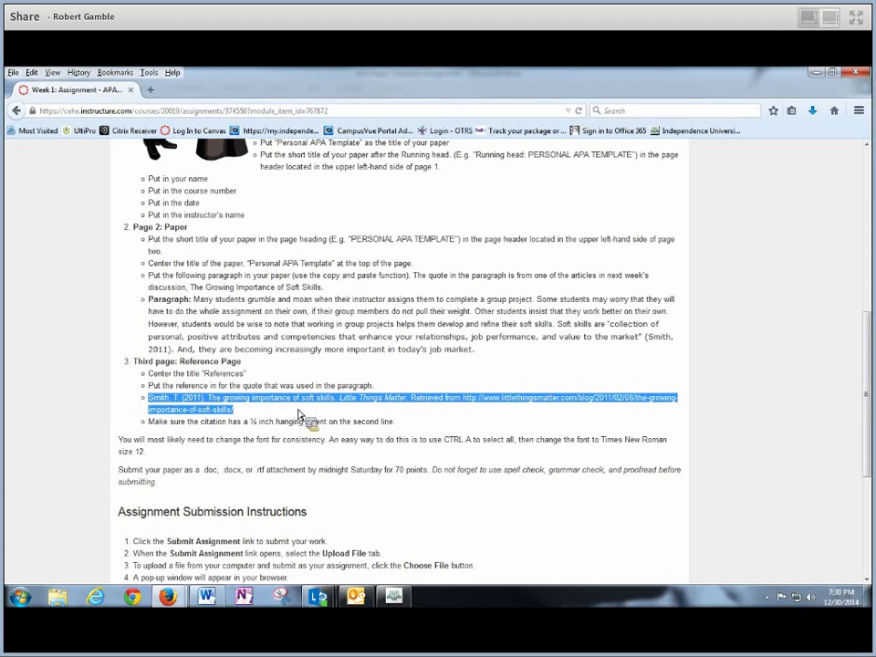
# Delete the template's sample reference formats, leaving a blank line under References
pyautogui.click(209, 598)
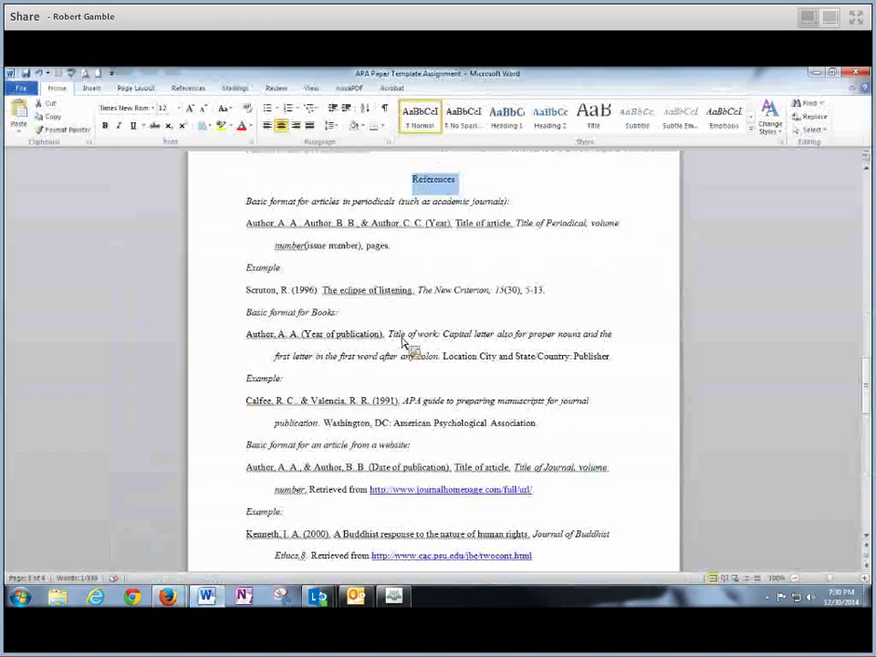
pyautogui.moveTo(247, 204); pyautogui.dragTo(500, 477)
pyautogui.press('Delete')
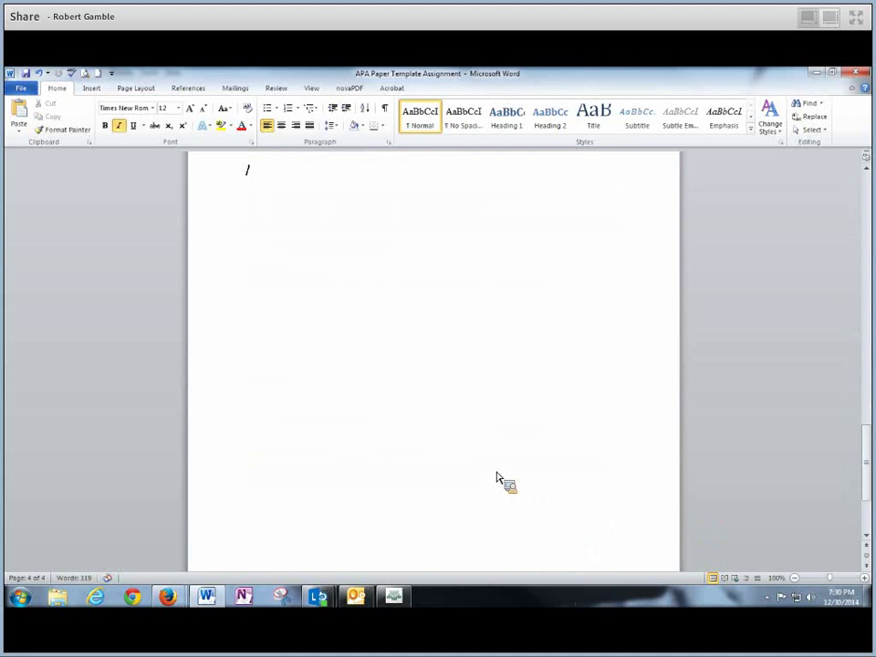
pyautogui.scroll(3, 497, 477)
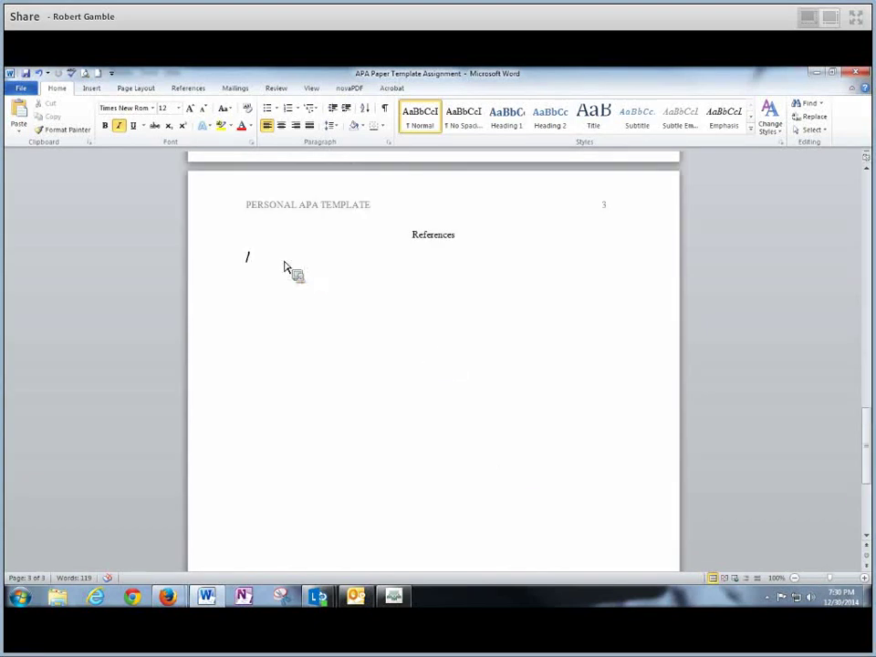
pyautogui.press('BackSpace')
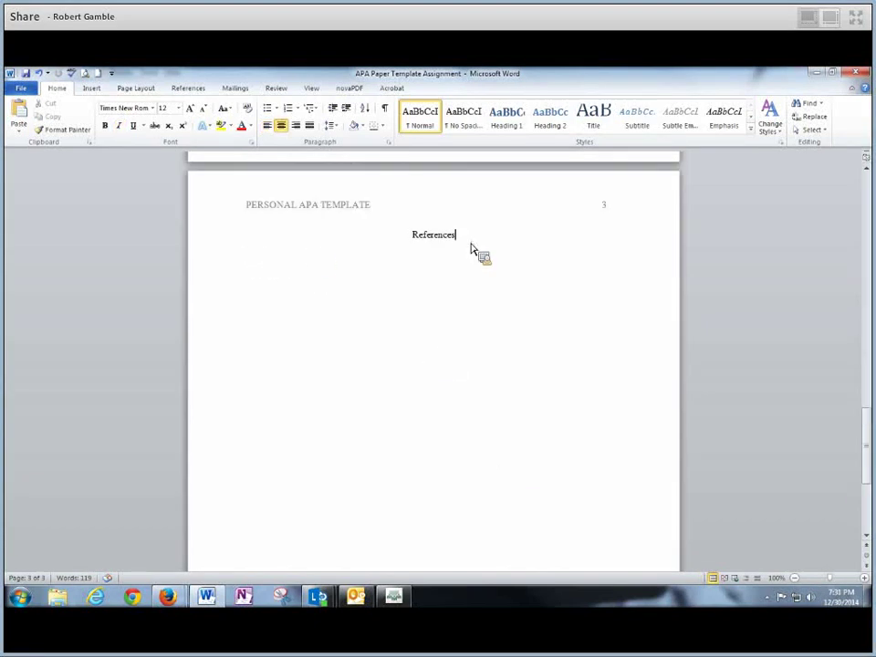
pyautogui.press('Return')
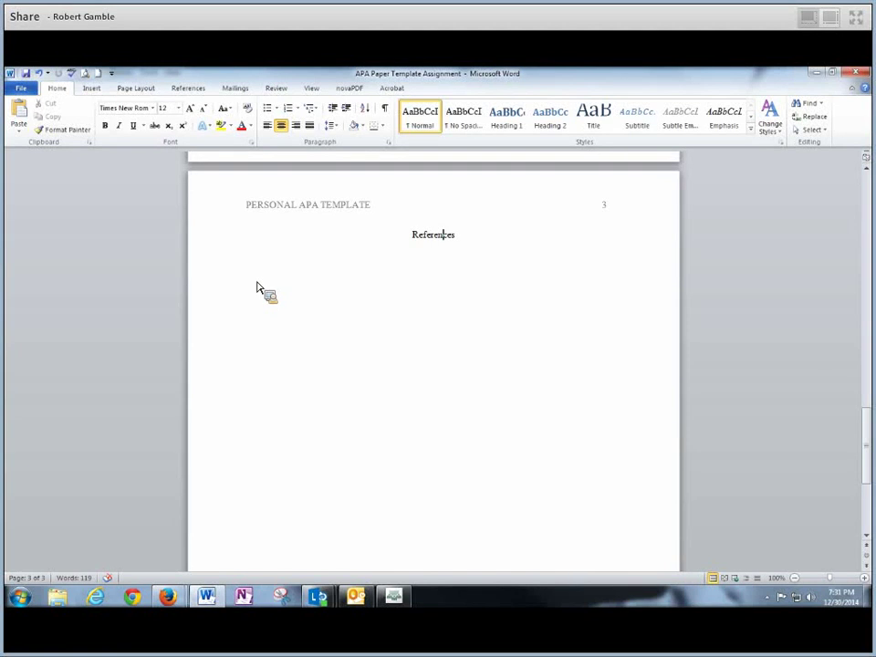
pyautogui.click(263, 264)
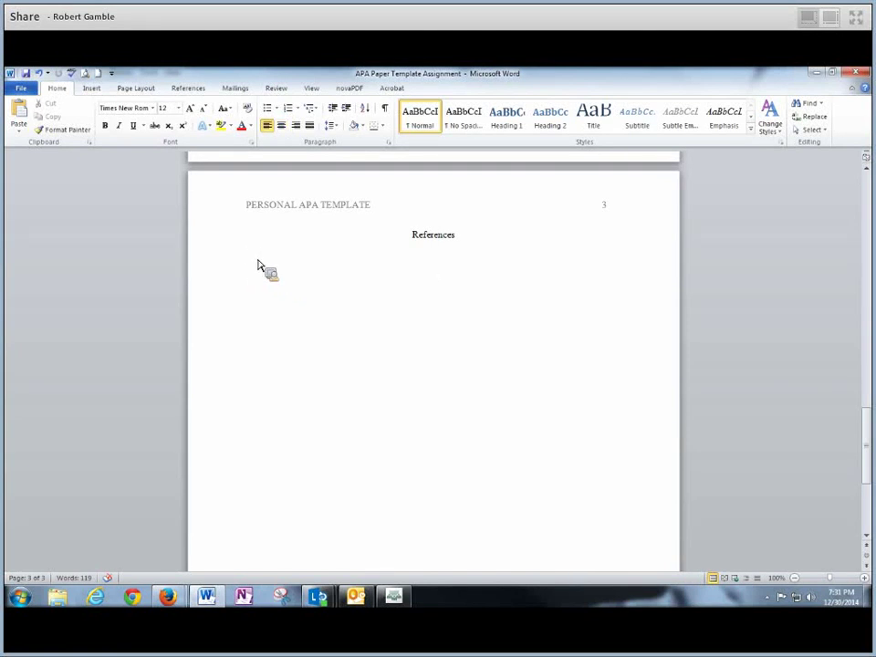
# Paste the Smith, T. (2011) reference under References and replace the URL's trailing period with '/'
pyautogui.rightClick(259, 264)
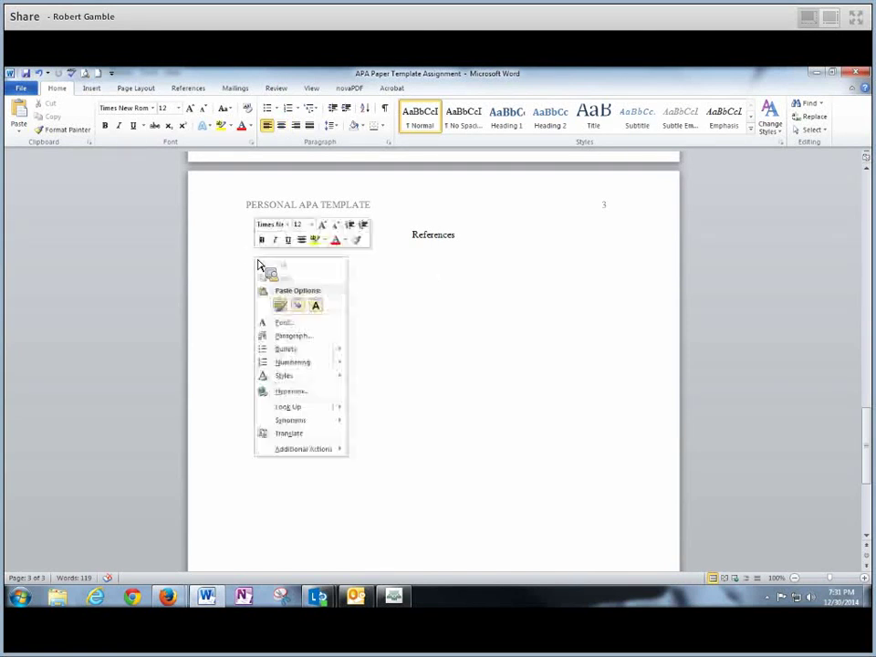
pyautogui.click(300, 307)
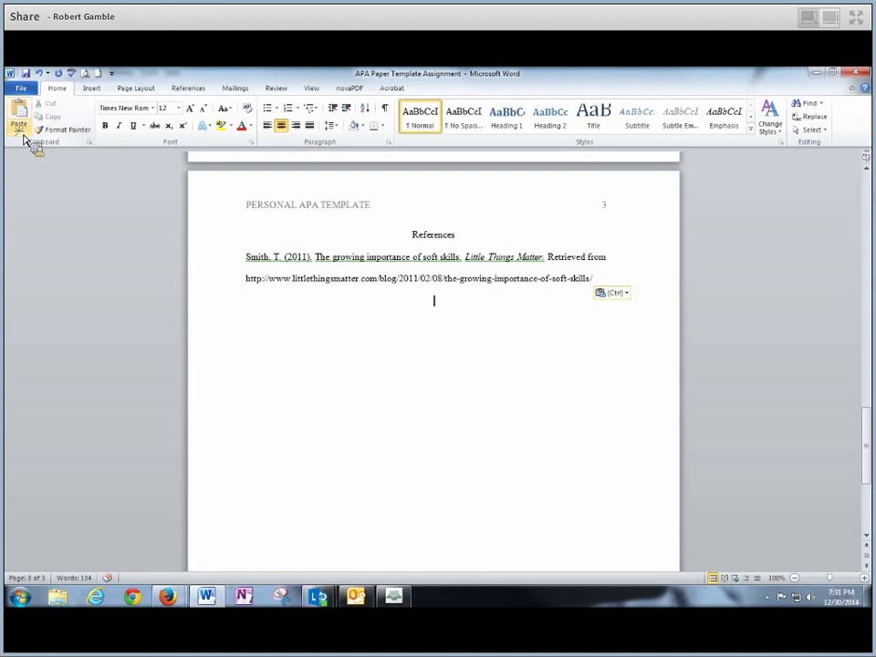
pyautogui.click(20, 127)
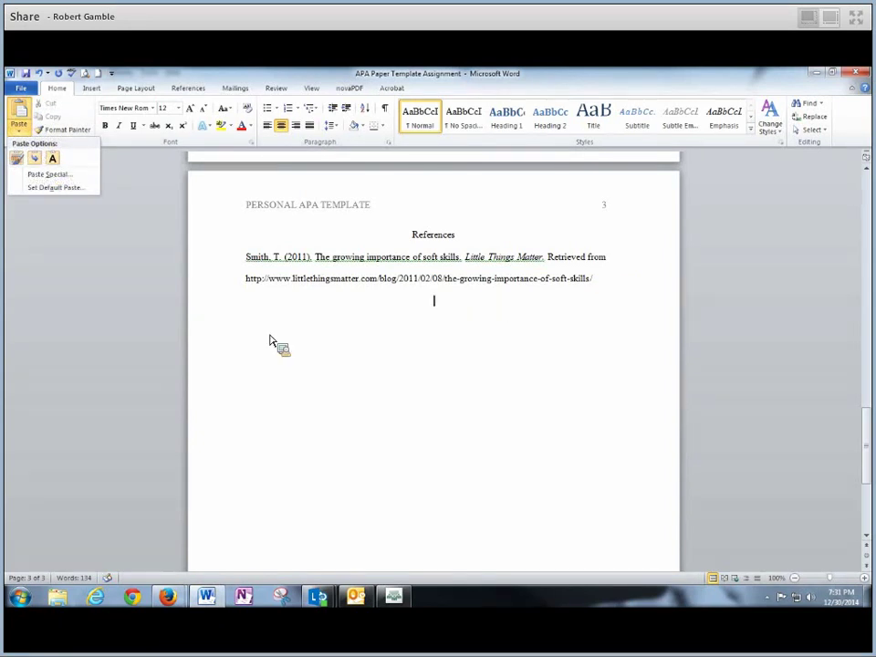
pyautogui.click(278, 338)
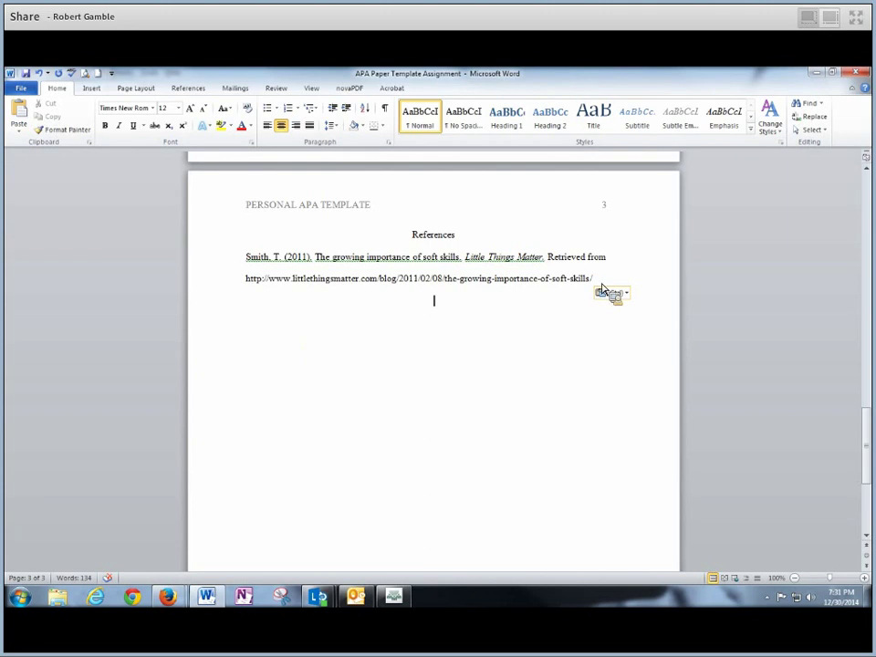
pyautogui.click(602, 288)
pyautogui.press('BackSpace')
pyautogui.write('/')
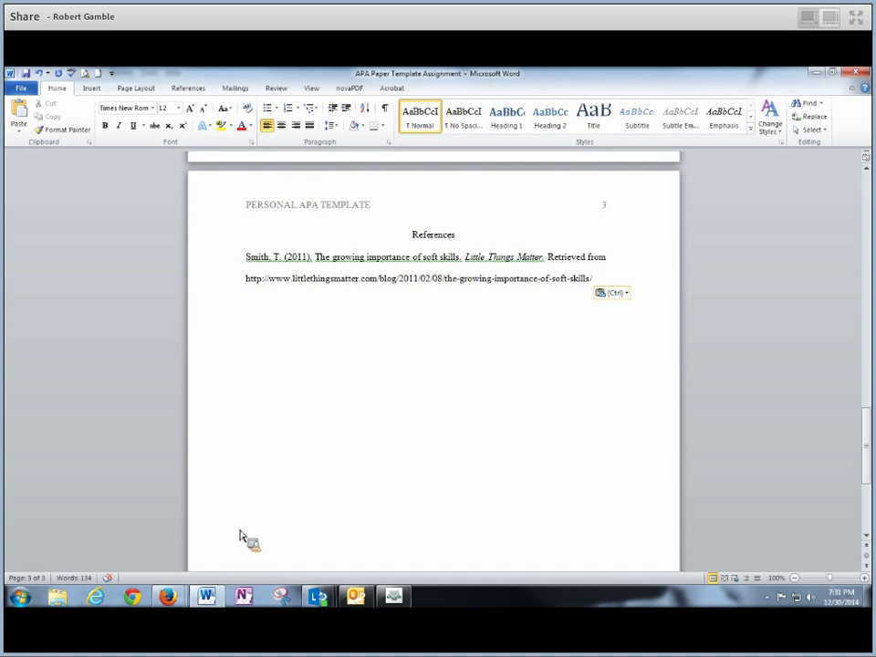
pyautogui.moveTo(176, 606)
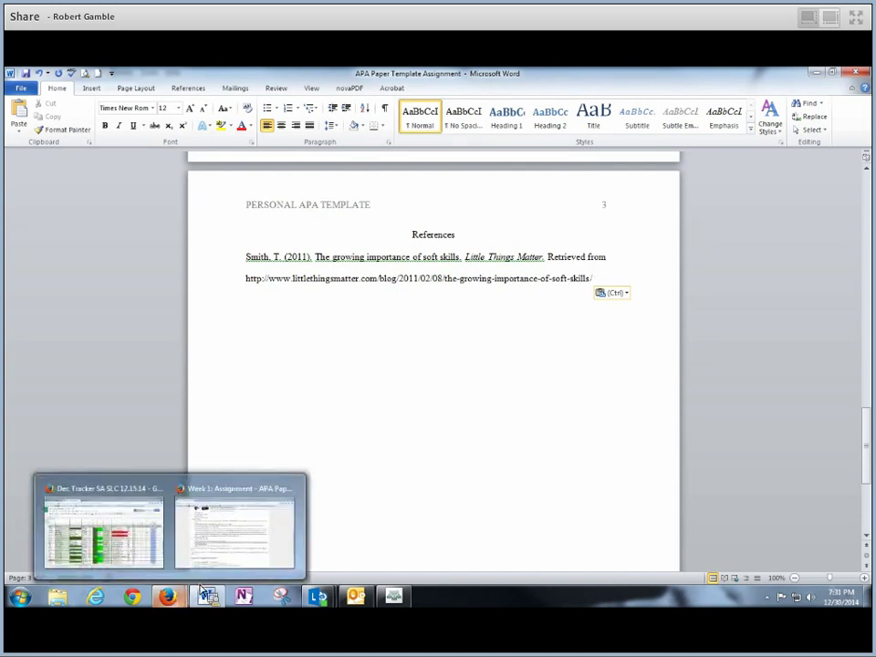
pyautogui.click(172, 440)
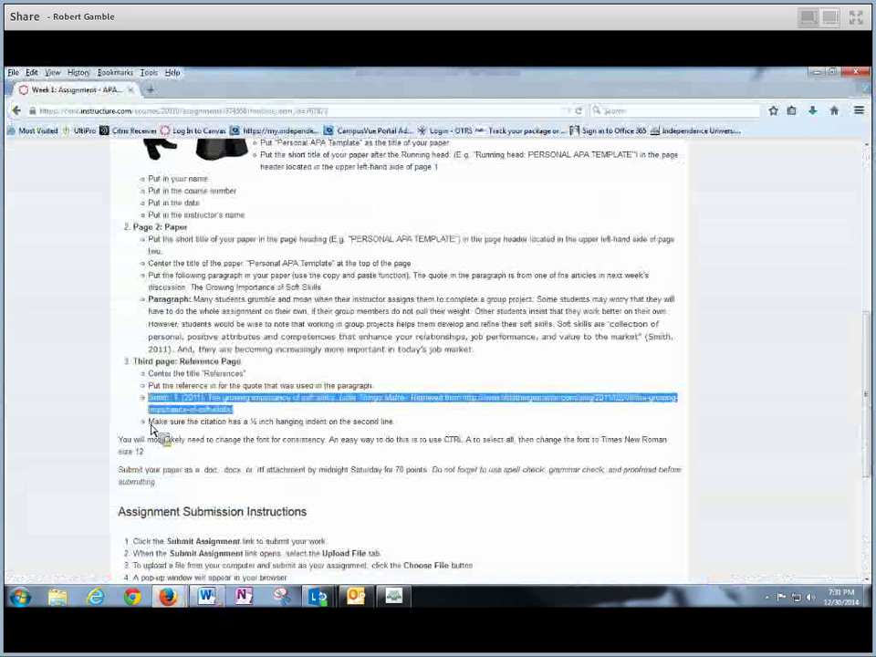
pyautogui.moveTo(149, 421); pyautogui.dragTo(400, 432)
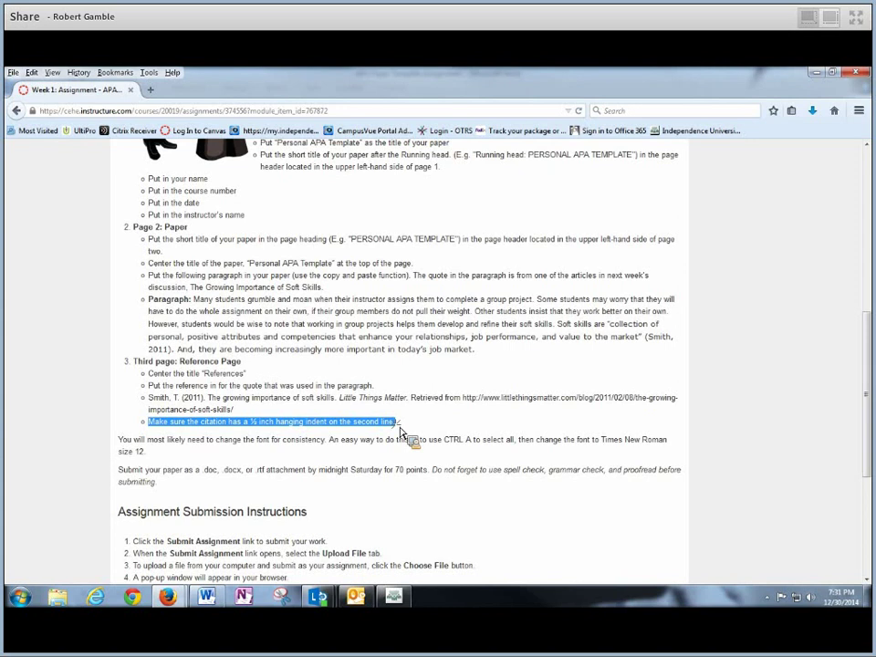
pyautogui.moveTo(400, 433); pyautogui.dragTo(453, 395)
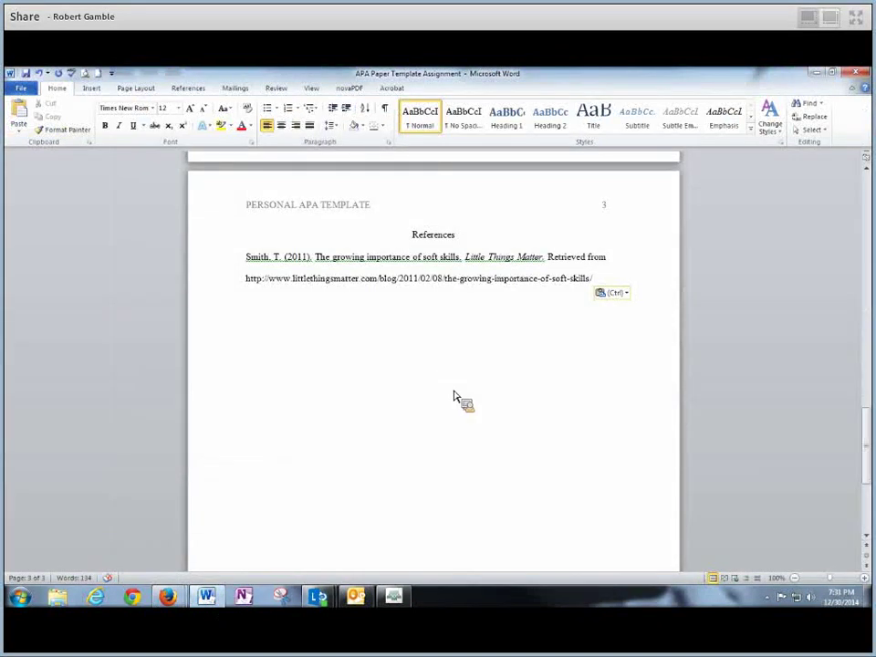
pyautogui.click(453, 392)
pyautogui.moveTo(246, 258); pyautogui.dragTo(390, 152)
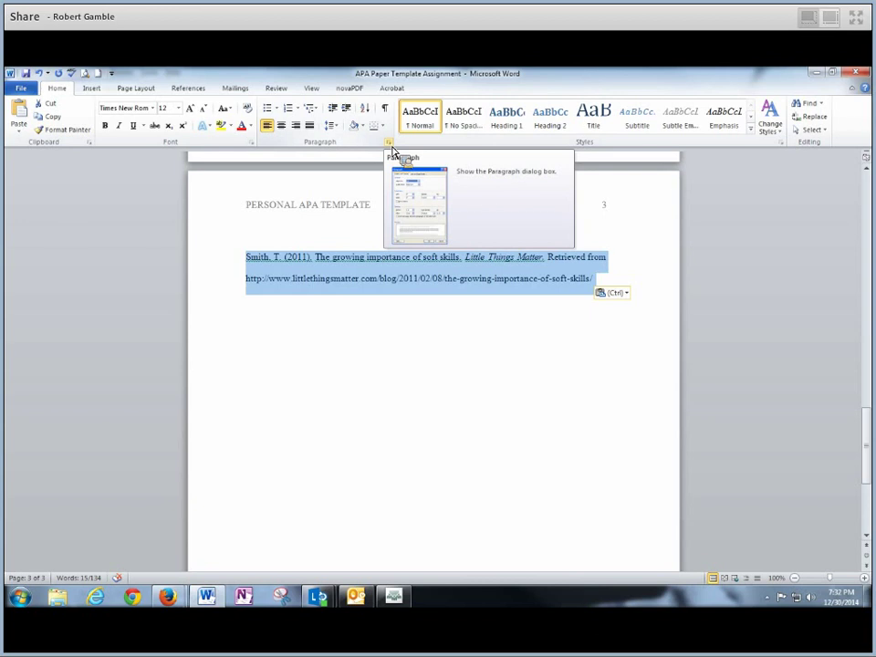
pyautogui.click(390, 146)
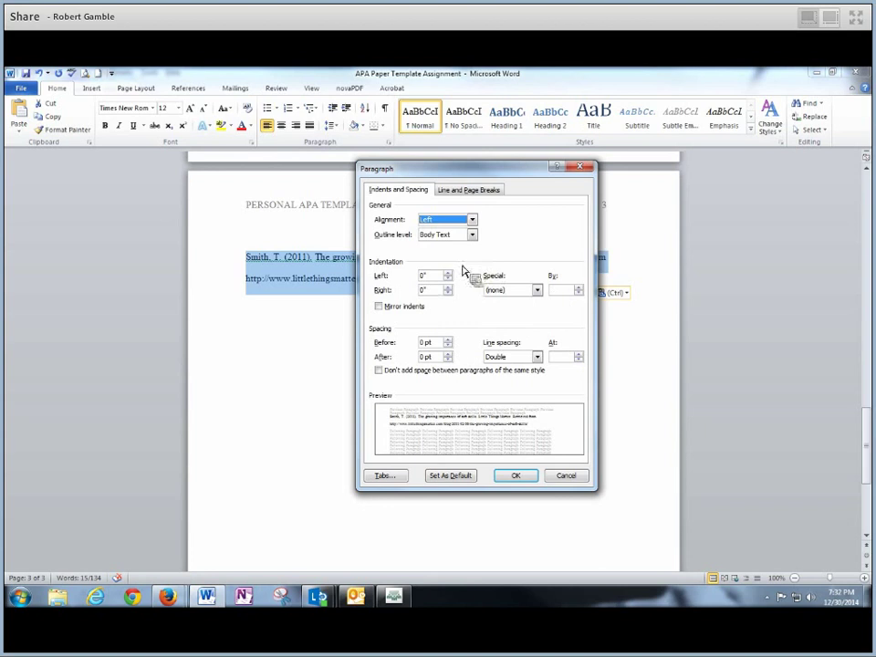
pyautogui.click(539, 292)
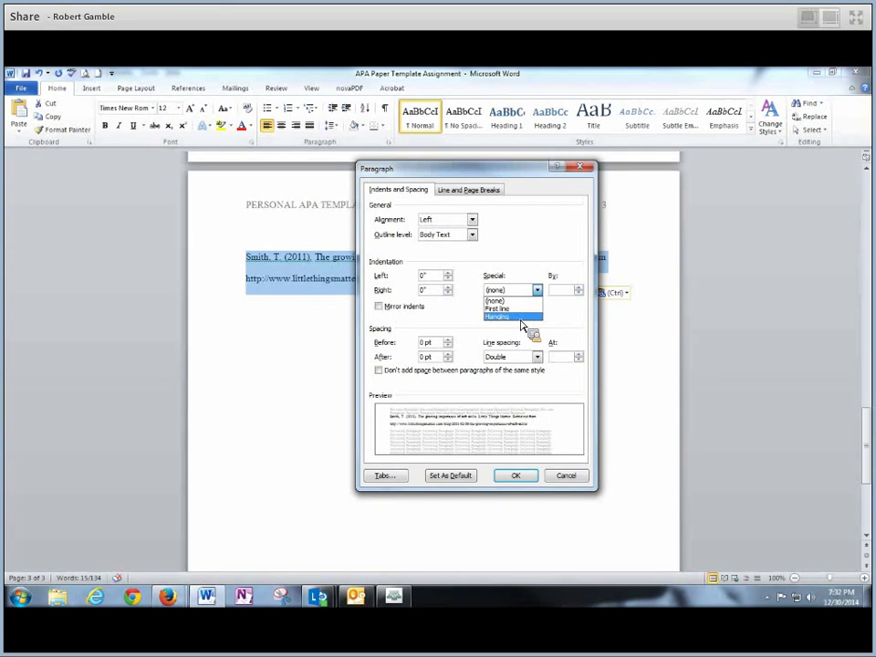
pyautogui.click(521, 317)
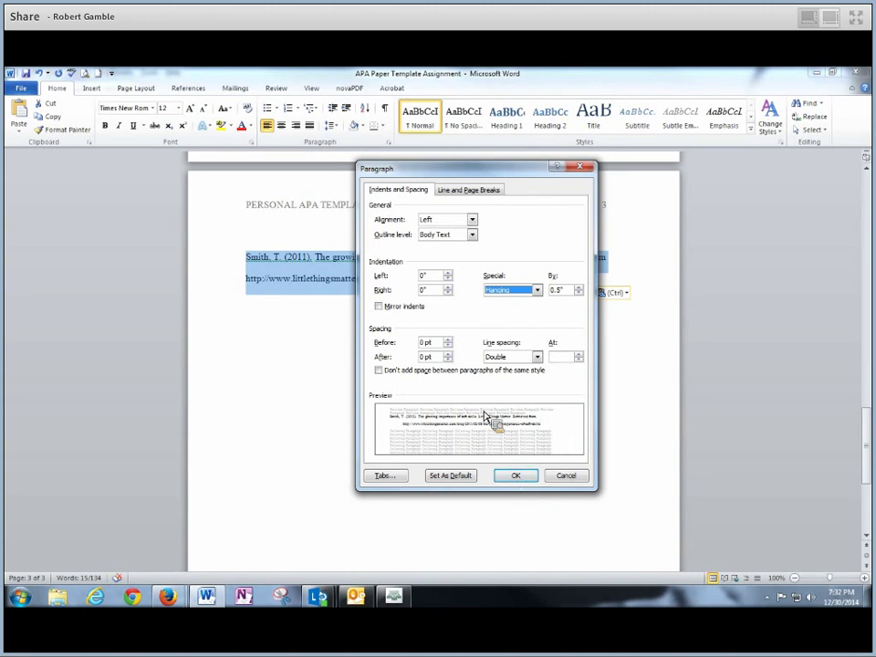
pyautogui.click(564, 476)
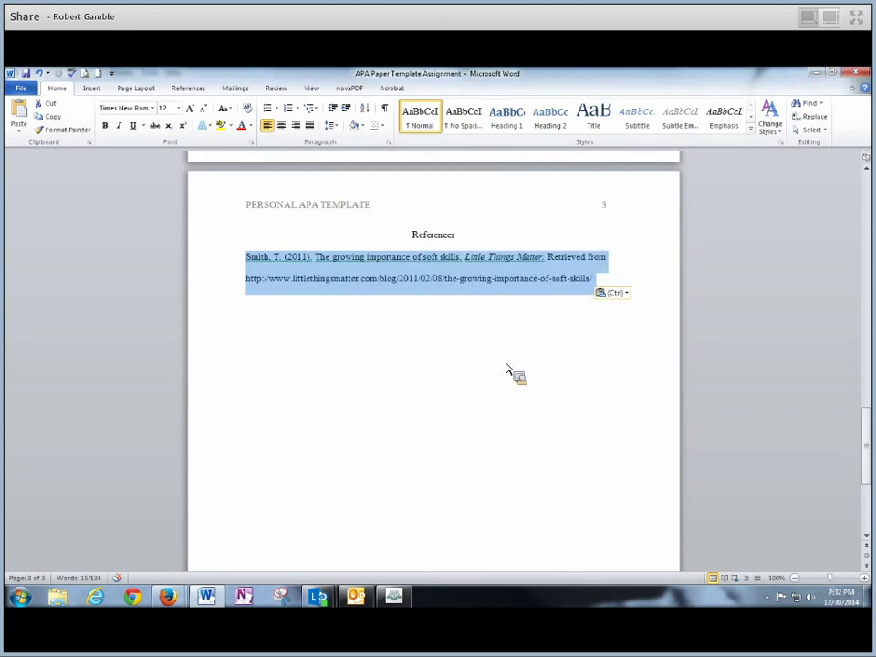
# Give the Smith, T. (2011) reference a 0.5" hanging indent in the Paragraph dialog
pyautogui.click(437, 288)
pyautogui.moveTo(244, 259); pyautogui.dragTo(606, 287)
pyautogui.rightClick(437, 281)
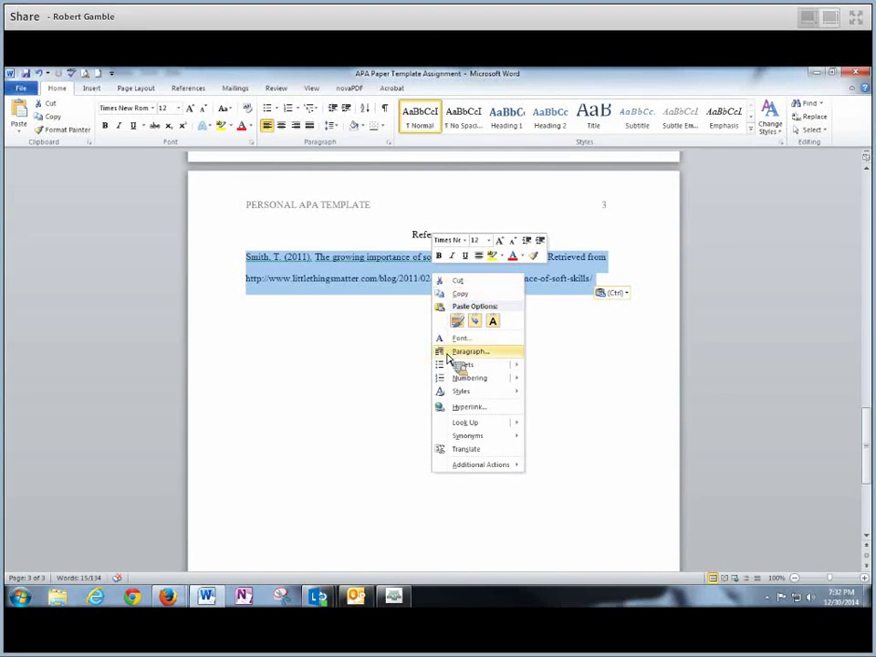
pyautogui.click(490, 354)
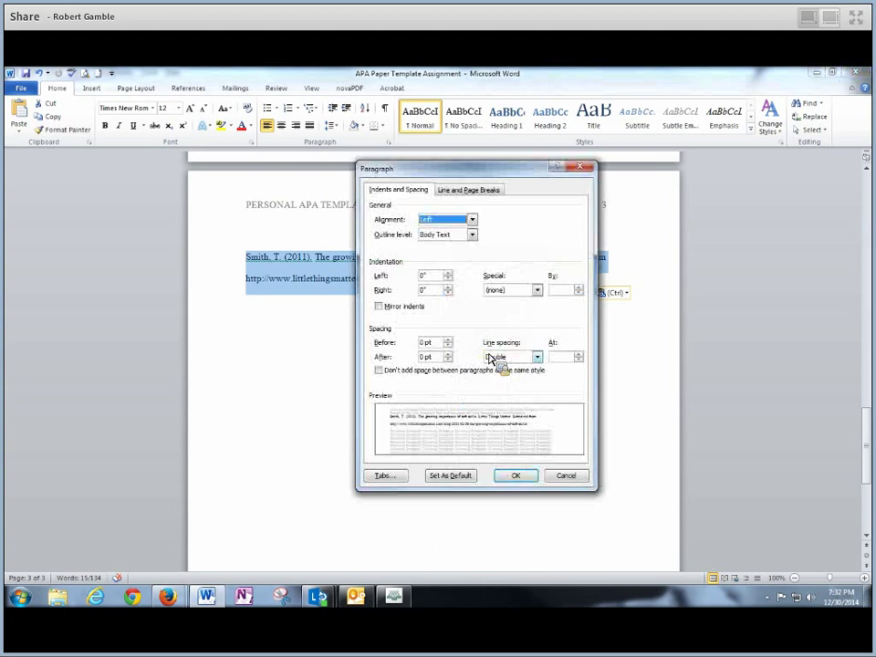
pyautogui.moveTo(477, 174); pyautogui.dragTo(437, 199)
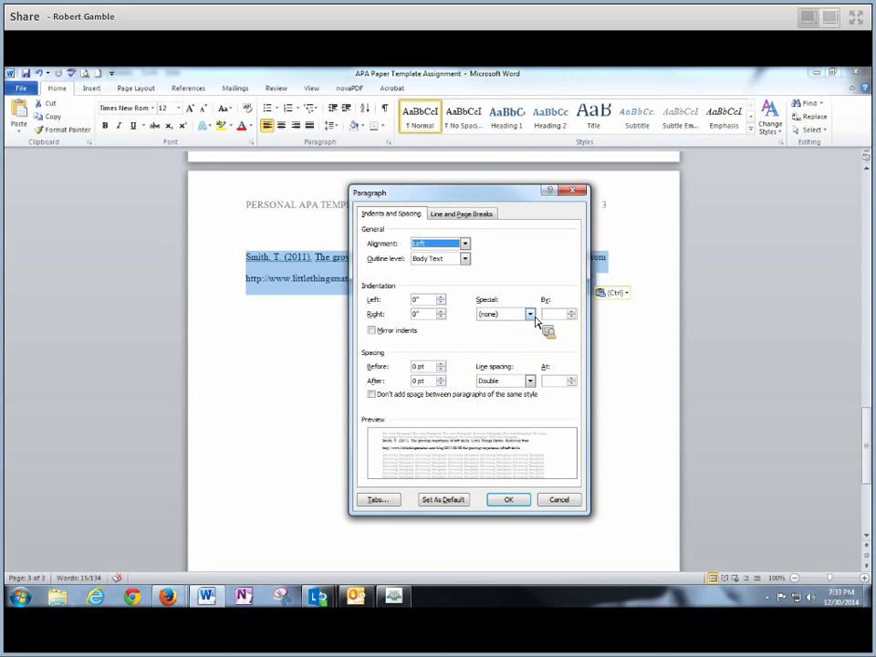
pyautogui.click(530, 315)
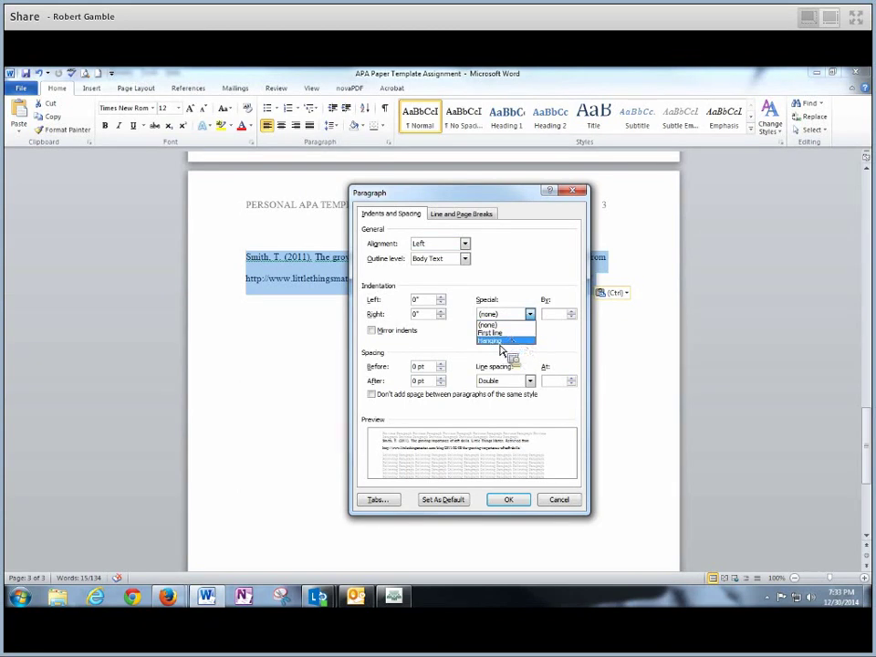
pyautogui.click(500, 342)
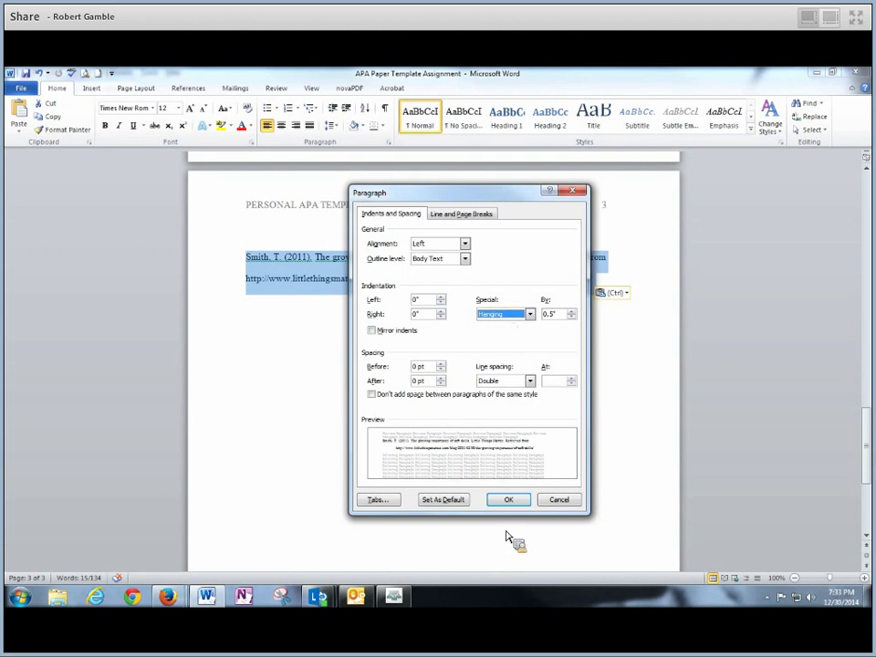
pyautogui.click(518, 501)
pyautogui.click(383, 373)
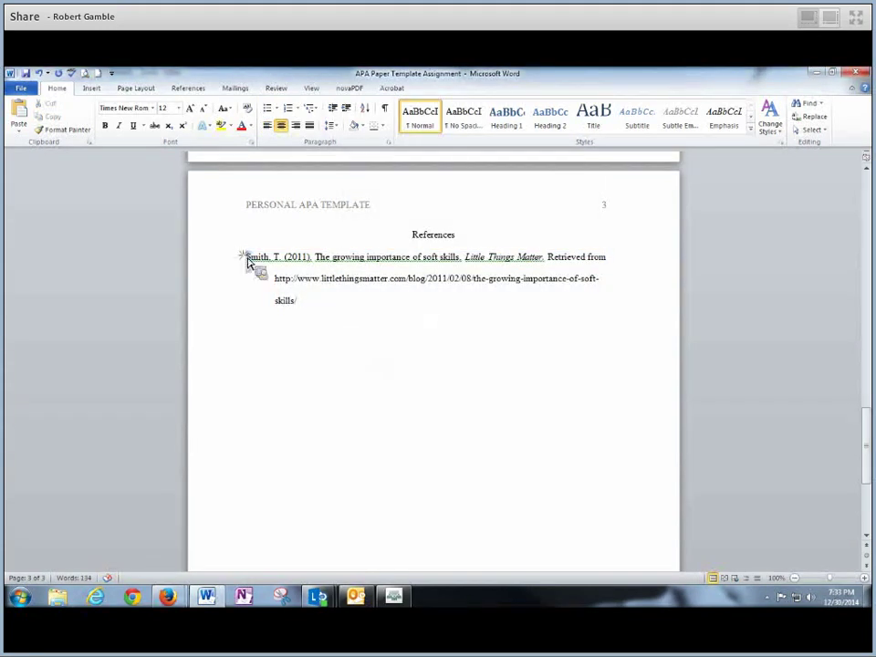
pyautogui.moveTo(246, 259); pyautogui.dragTo(613, 312)
# Save the document again with the hanging-indented reference
pyautogui.click(318, 319)
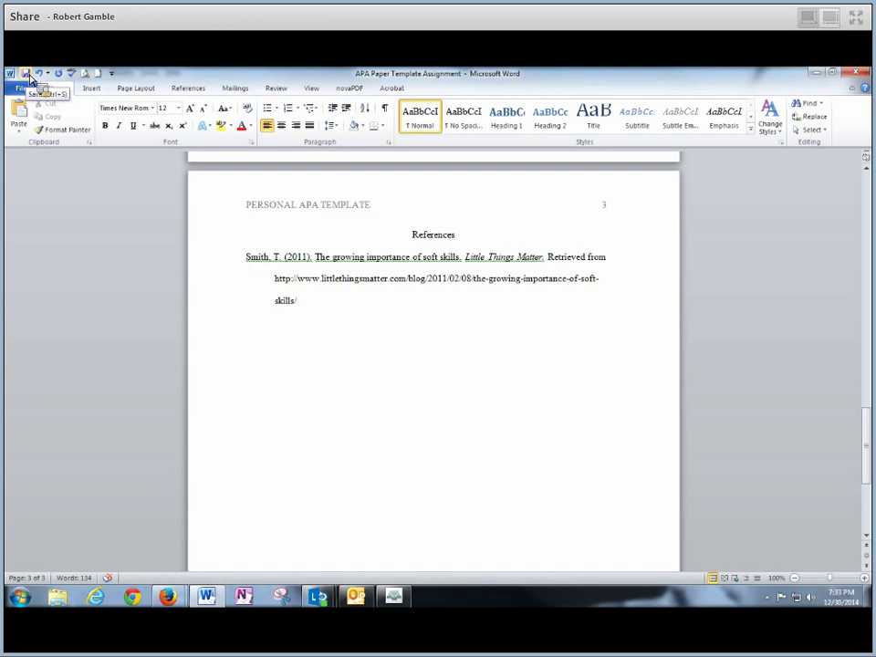
pyautogui.click(28, 75)
pyautogui.click(26, 87)
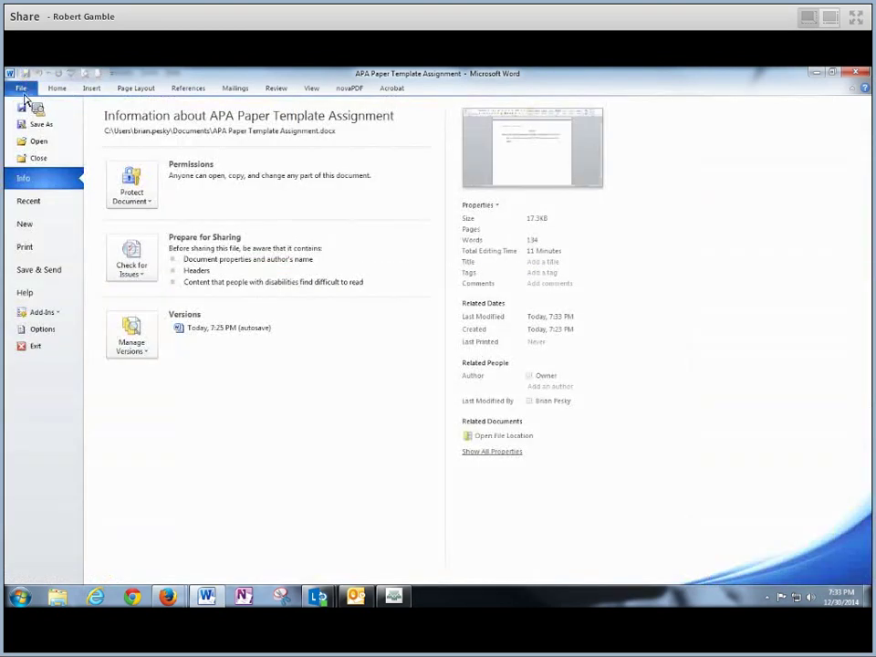
pyautogui.click(22, 91)
pyautogui.click(22, 90)
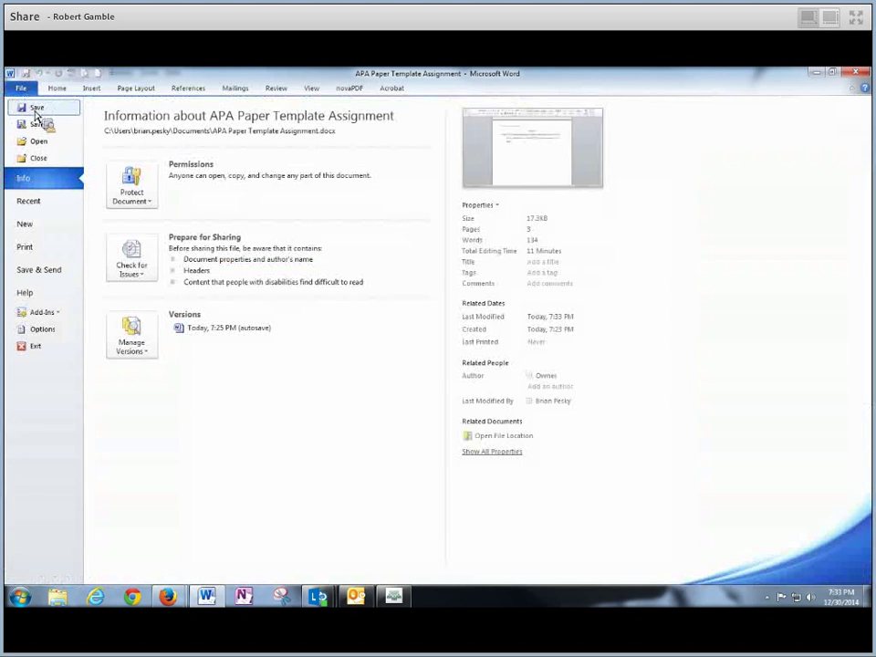
pyautogui.click(35, 107)
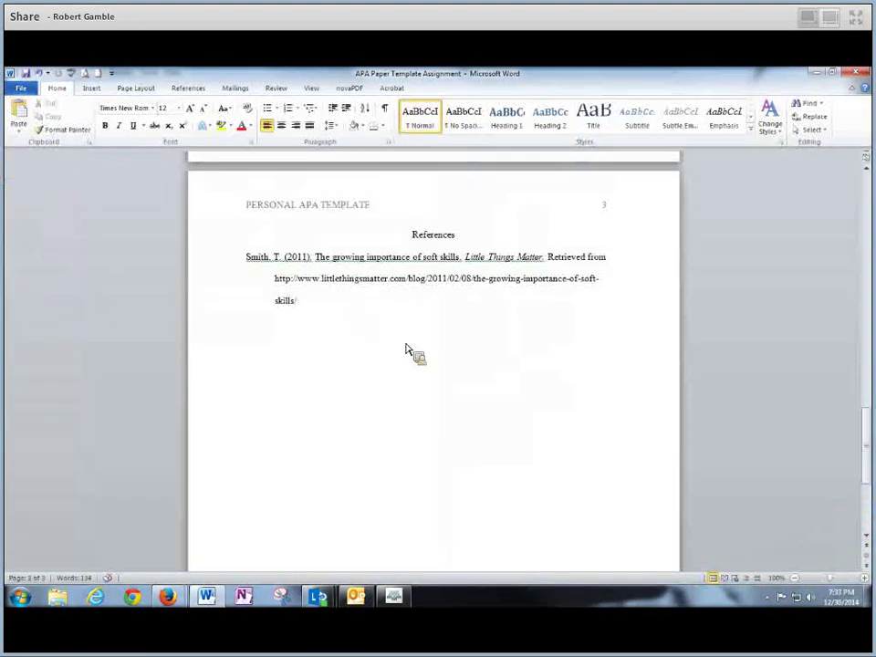
pyautogui.tripleClick(265, 284)
# Scroll back up through pages 2 and 1, reviewing the title and pasted paragraph
pyautogui.click(434, 323)
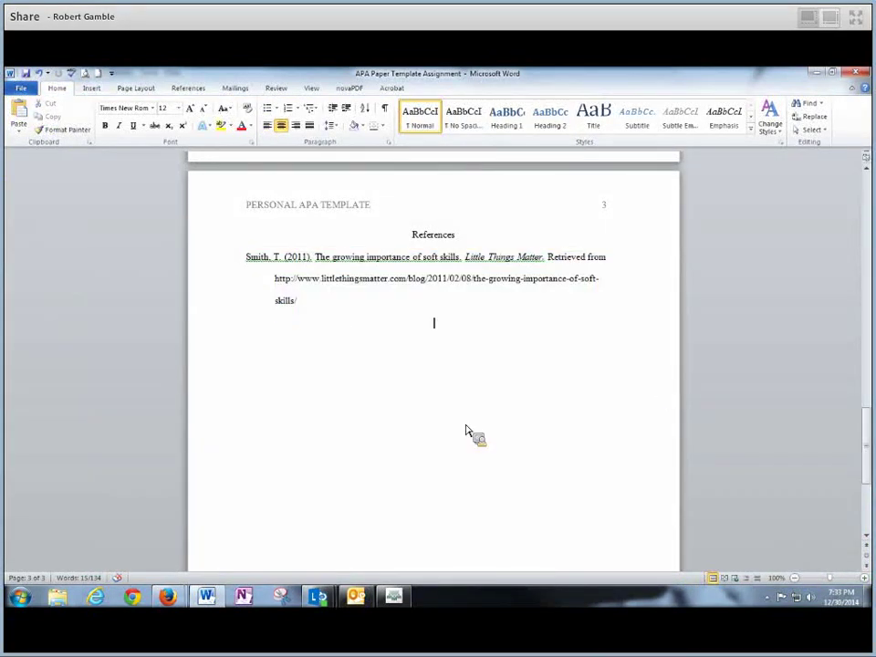
pyautogui.moveTo(862, 453); pyautogui.dragTo(866, 326)
pyautogui.moveTo(387, 309); pyautogui.dragTo(474, 317)
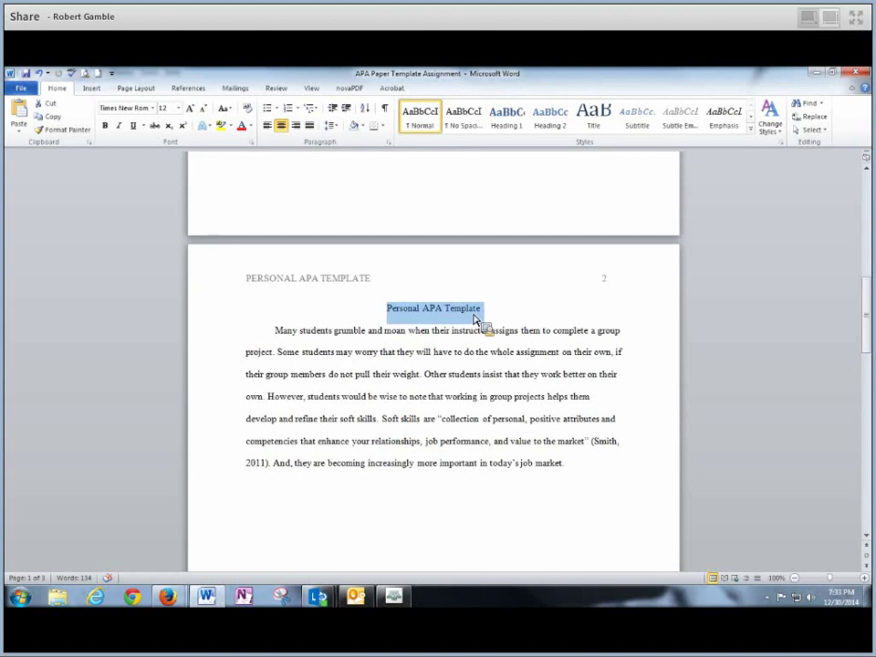
pyautogui.moveTo(277, 332); pyautogui.dragTo(644, 496)
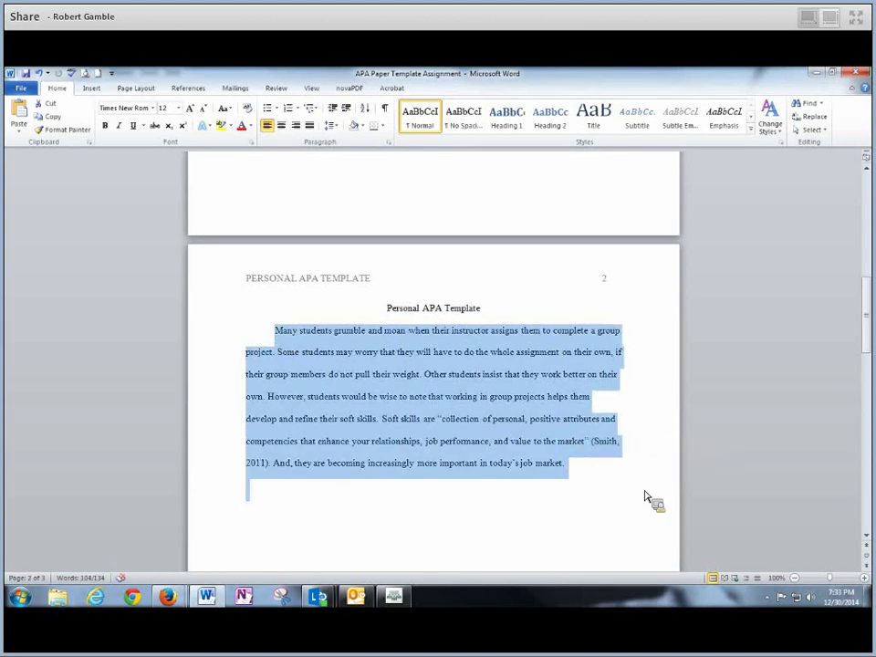
pyautogui.click(644, 496)
pyautogui.moveTo(862, 370); pyautogui.dragTo(852, 231)
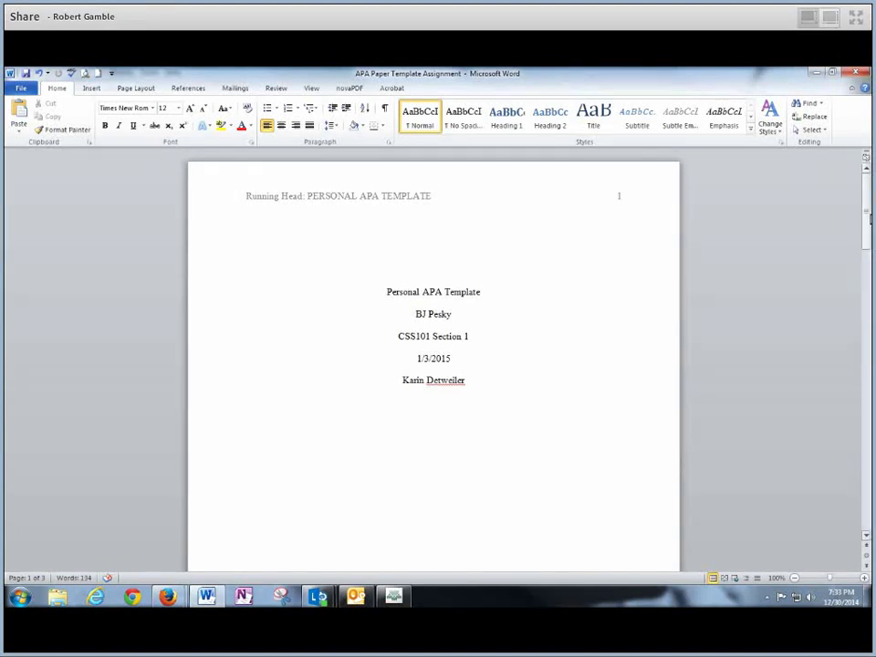
pyautogui.moveTo(868, 217)
pyautogui.mouseDown()
pyautogui.moveTo(867, 301)
pyautogui.moveTo(867, 232)
pyautogui.mouseUp()
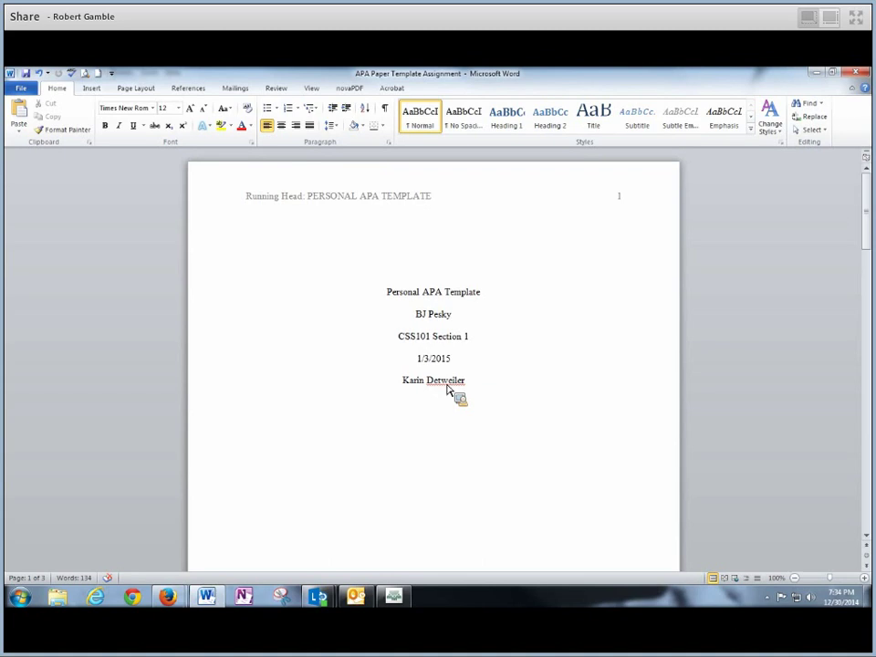
# Run Spelling & Grammar, ignoring the instructor's surname and the three reference fragments
pyautogui.rightClick(447, 389)
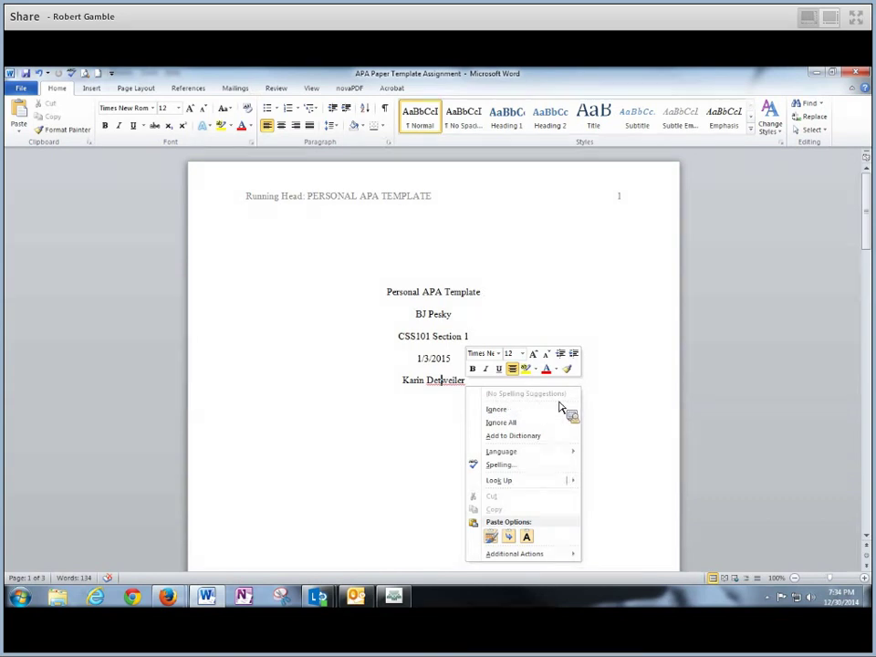
pyautogui.click(552, 409)
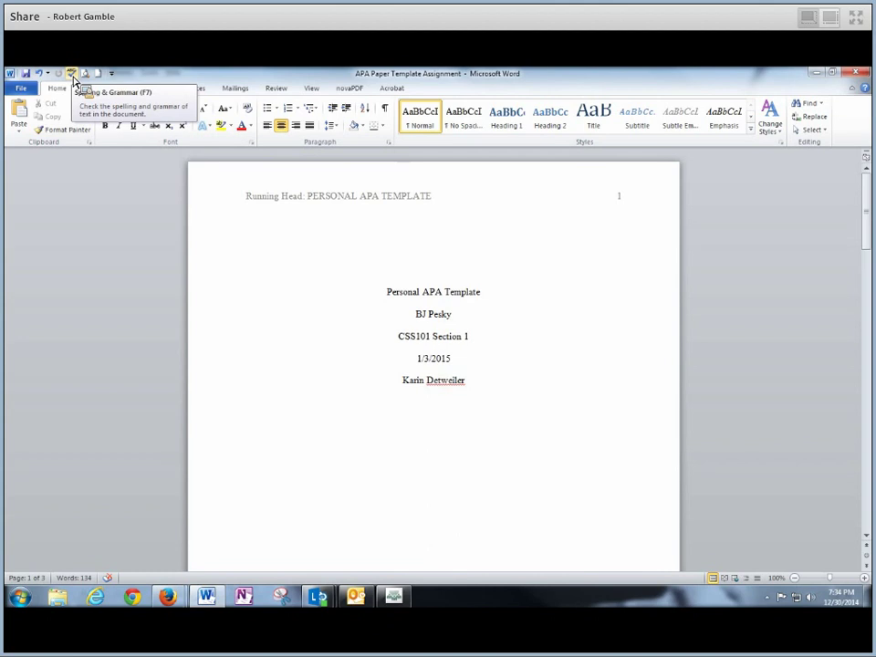
pyautogui.click(73, 78)
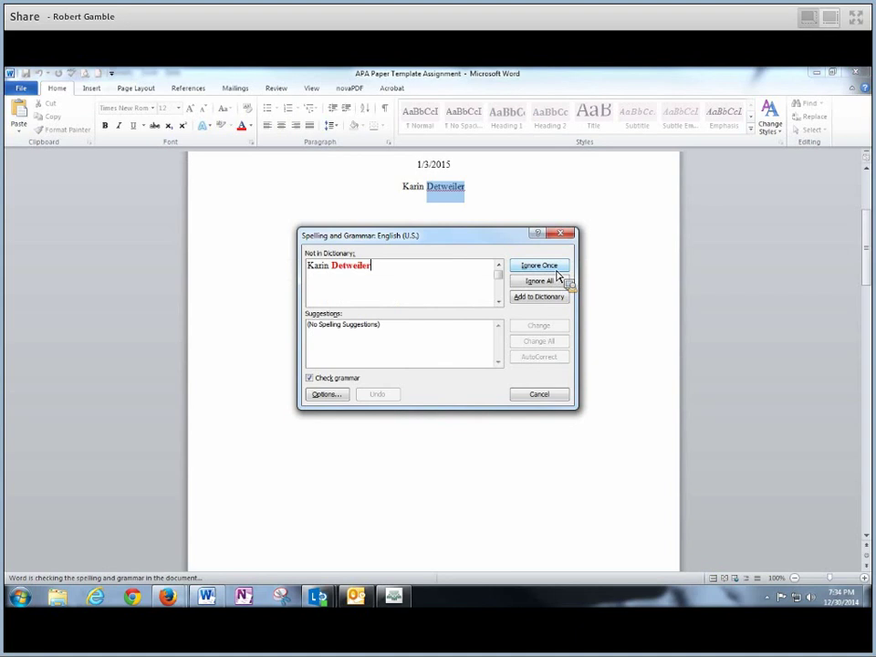
pyautogui.click(556, 275)
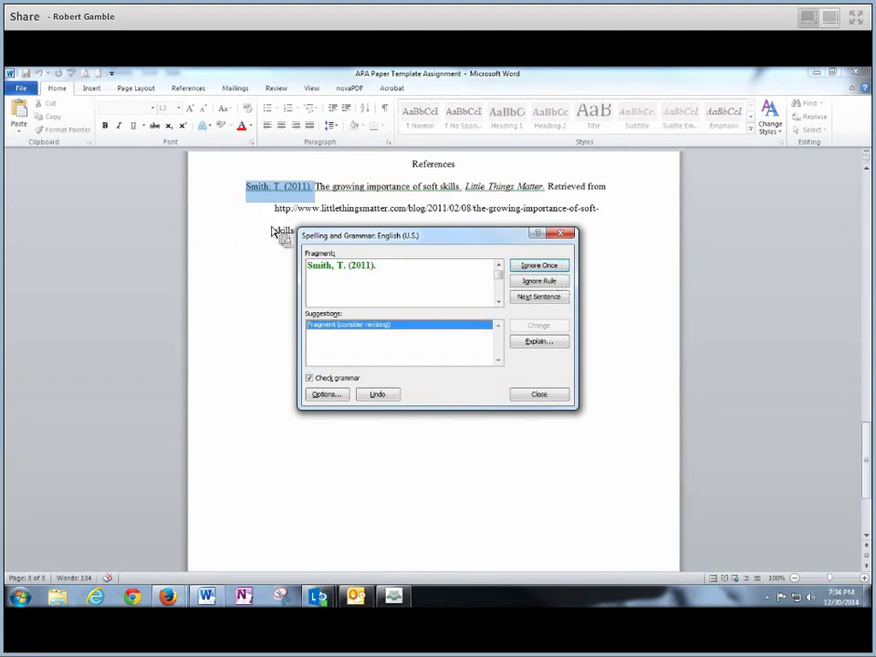
pyautogui.click(537, 267)
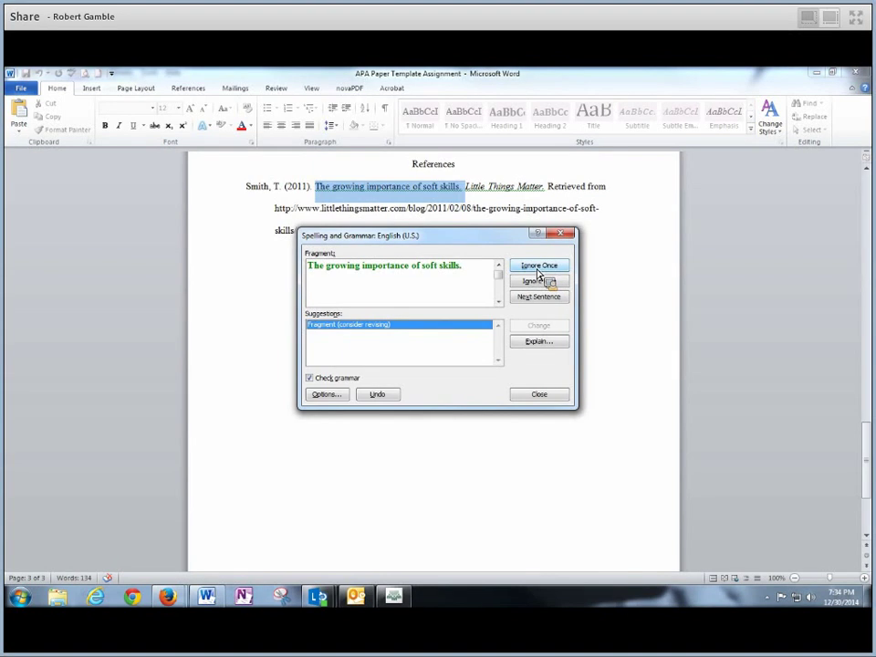
pyautogui.click(537, 267)
pyautogui.click(538, 269)
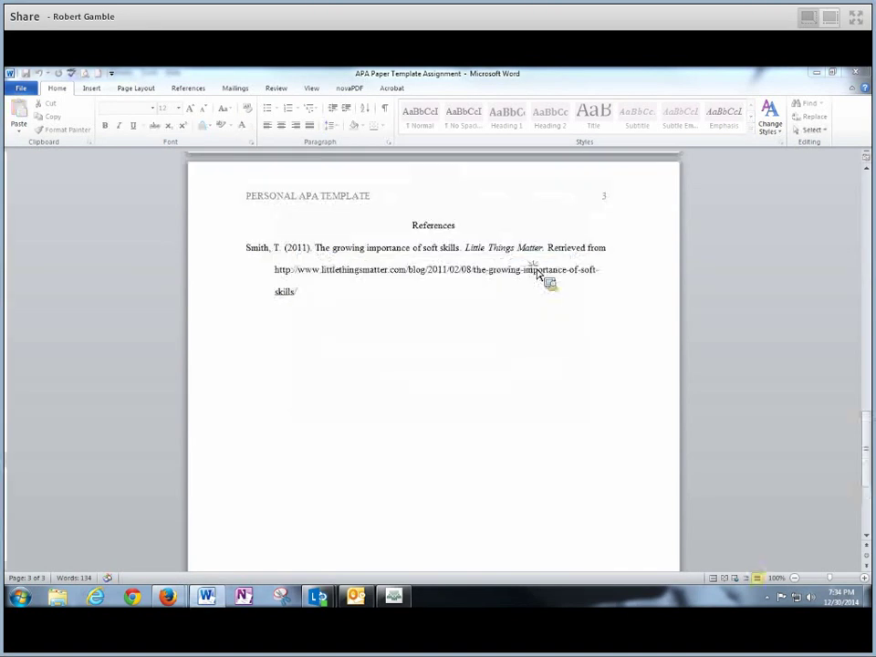
pyautogui.click(421, 364)
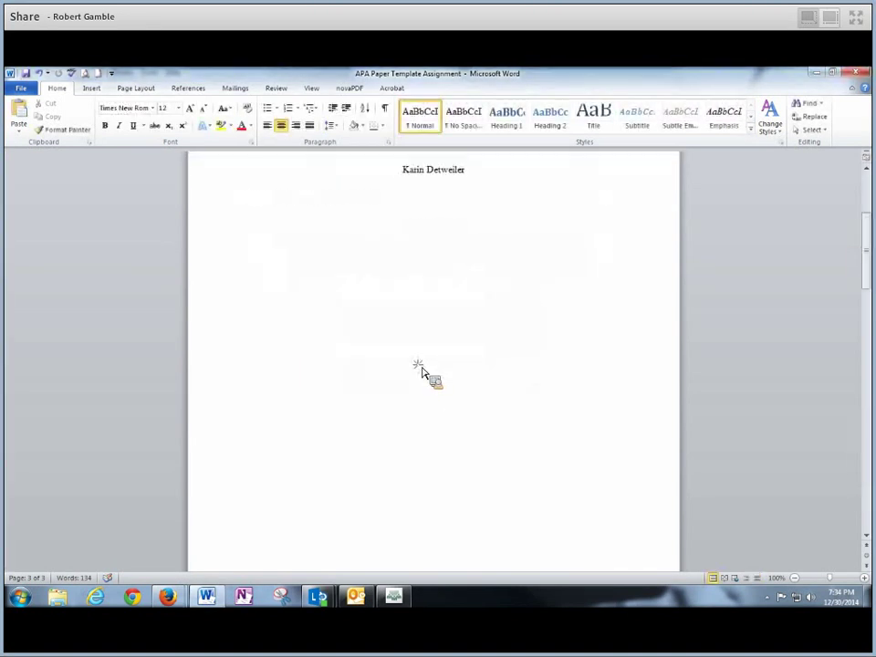
pyautogui.moveTo(863, 283); pyautogui.dragTo(746, 447)
# Review the finished paper's reference entry and its five title-page lines
pyautogui.moveTo(320, 433); pyautogui.dragTo(248, 397)
pyautogui.click(332, 453)
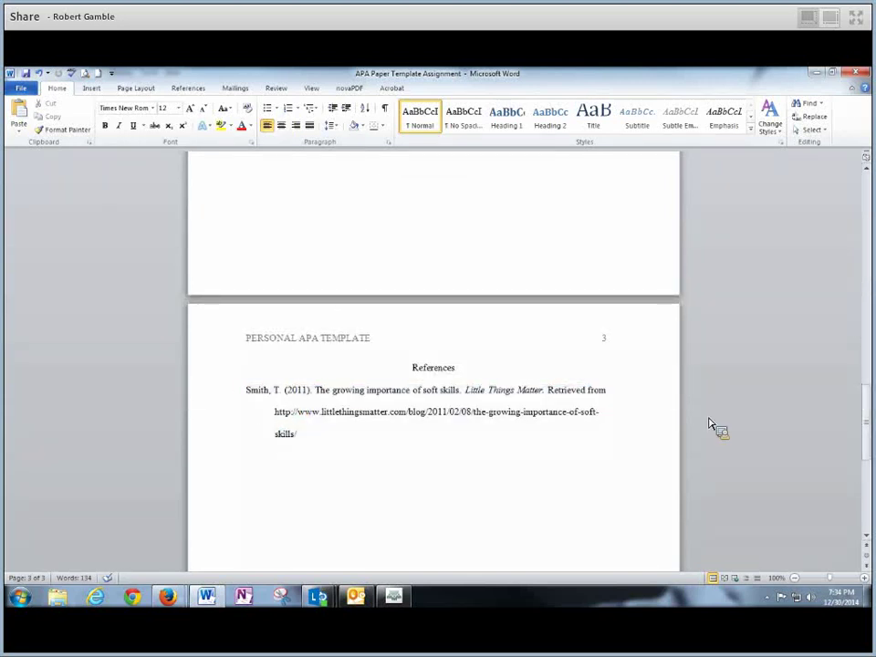
pyautogui.moveTo(866, 424); pyautogui.dragTo(866, 261)
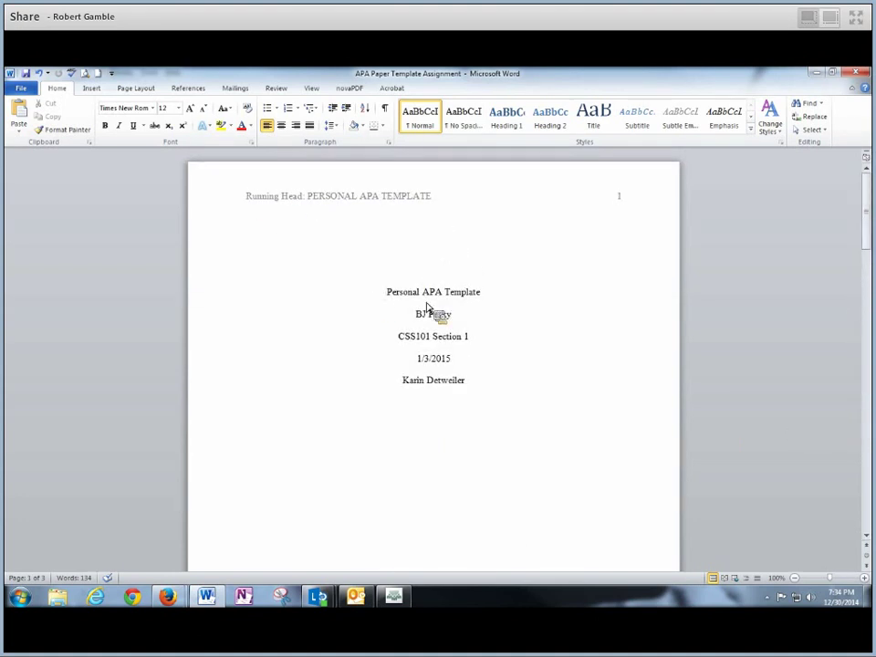
pyautogui.moveTo(372, 302)
pyautogui.mouseDown()
pyautogui.moveTo(473, 323)
pyautogui.moveTo(475, 403)
pyautogui.mouseUp()
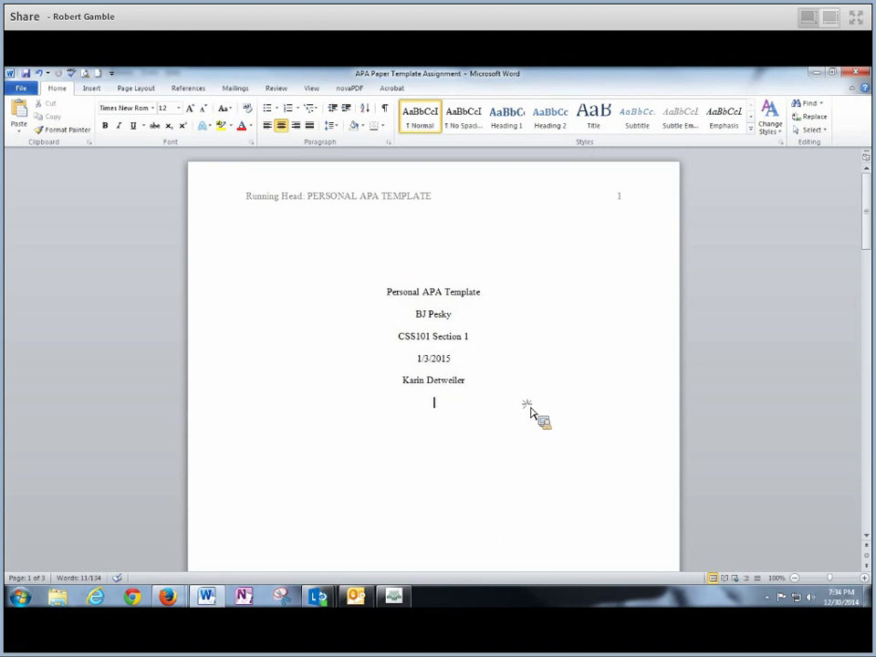
pyautogui.moveTo(865, 230); pyautogui.dragTo(865, 202)
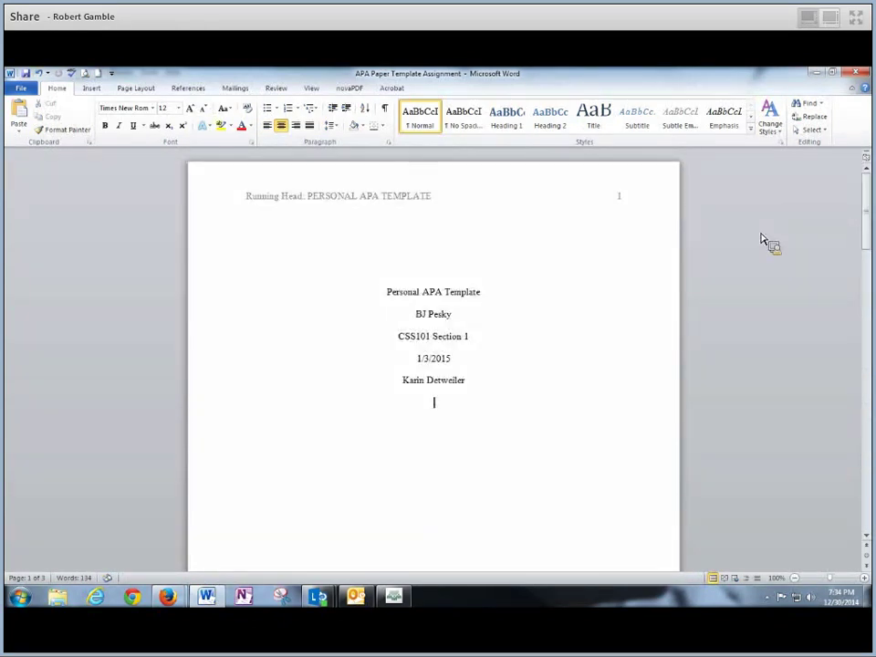
# Check the document's file information, return to the title page, and minimize Word
pyautogui.click(22, 89)
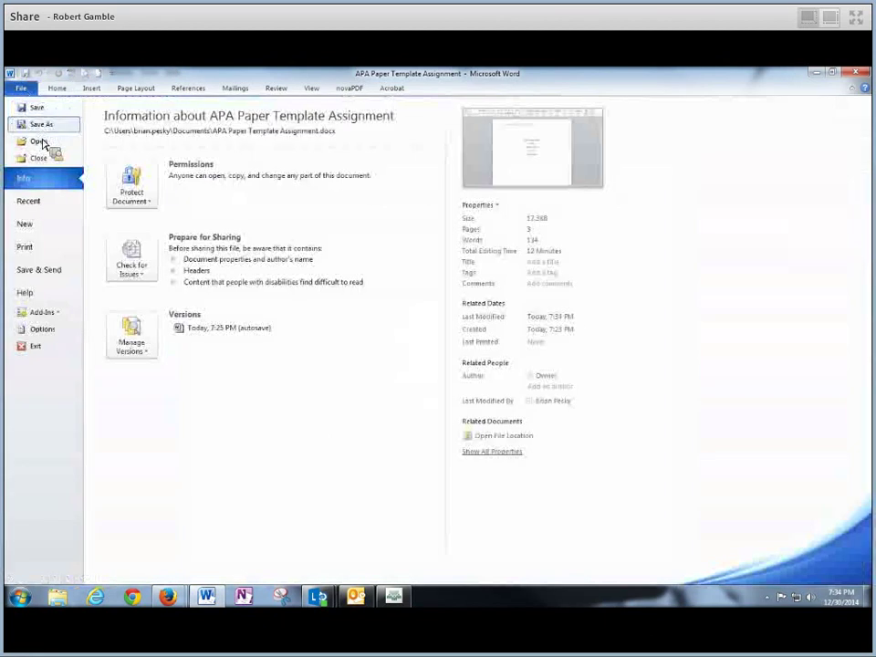
pyautogui.click(36, 108)
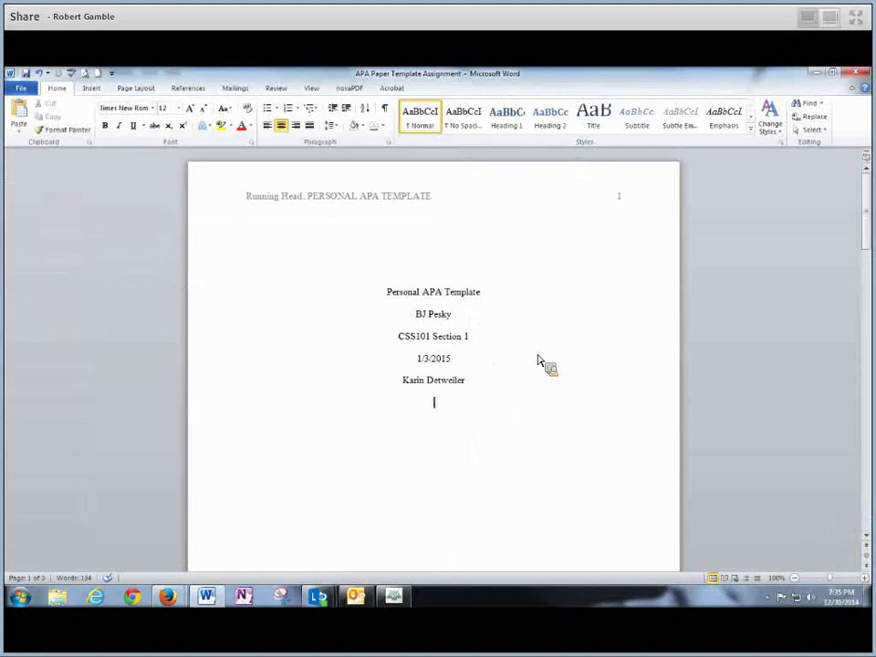
pyautogui.click(867, 223)
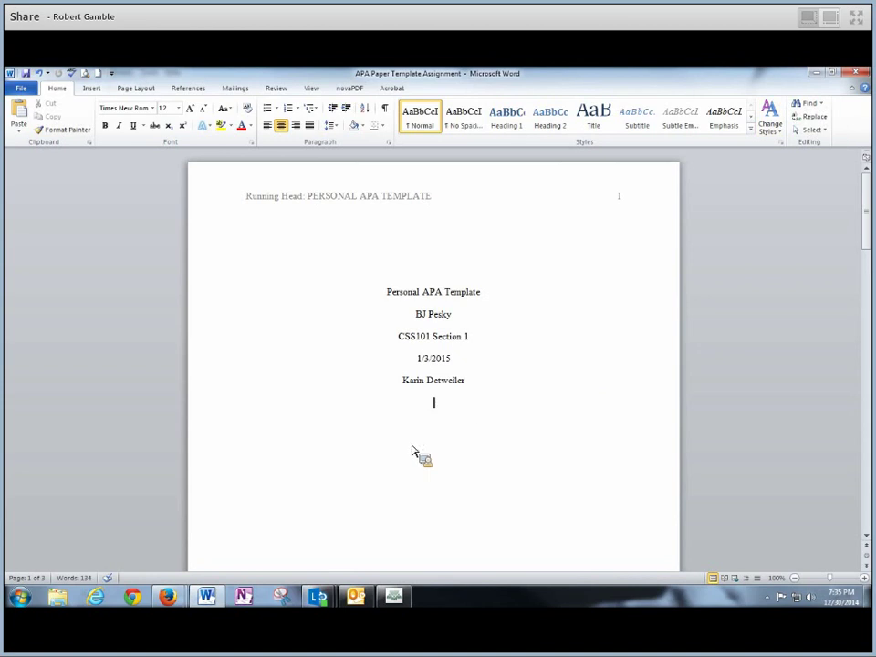
pyautogui.click(817, 73)
# Scroll through the Canvas assignment instructions and back up to the Submission panel
pyautogui.click(767, 378)
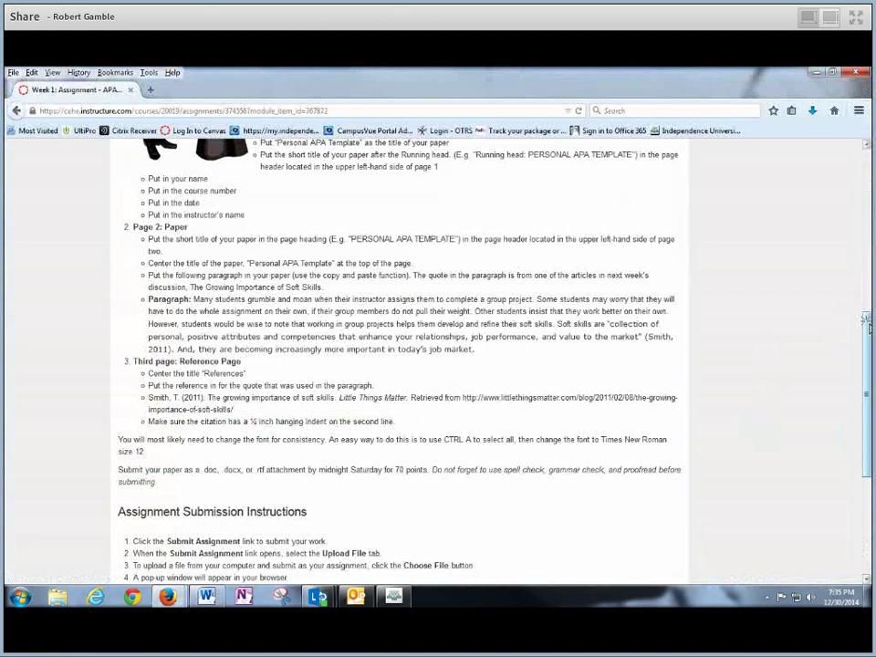
pyautogui.scroll(-5, 865, 320)
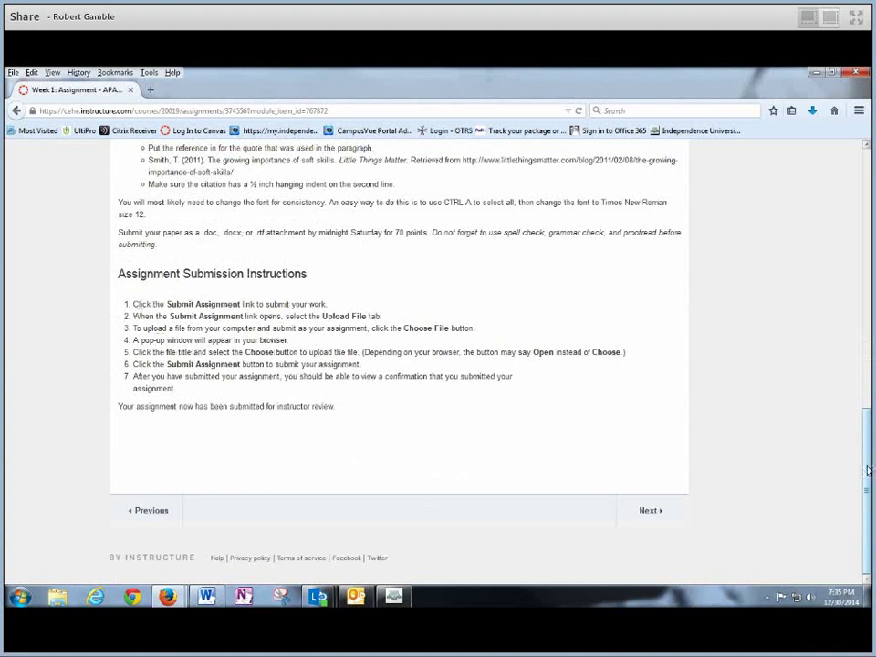
pyautogui.scroll(4, 865, 392)
pyautogui.scroll(5, 867, 203)
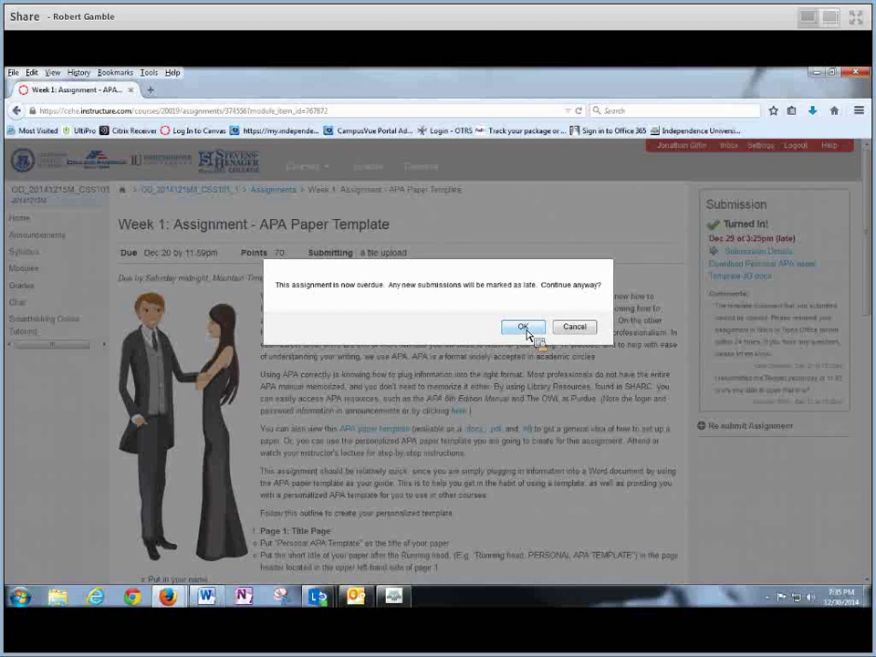
# Confirm continuing the late re-submission of the overdue assignment
pyautogui.click(523, 326)
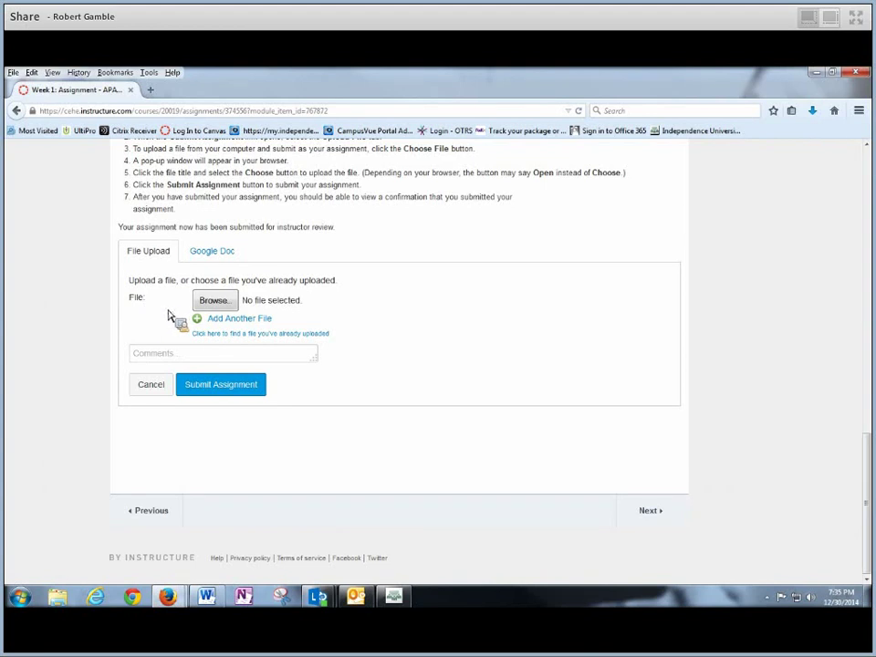
# Browse for the upload file through the Desktop, Downloads, Recent, Documents and Music locations
pyautogui.click(221, 308)
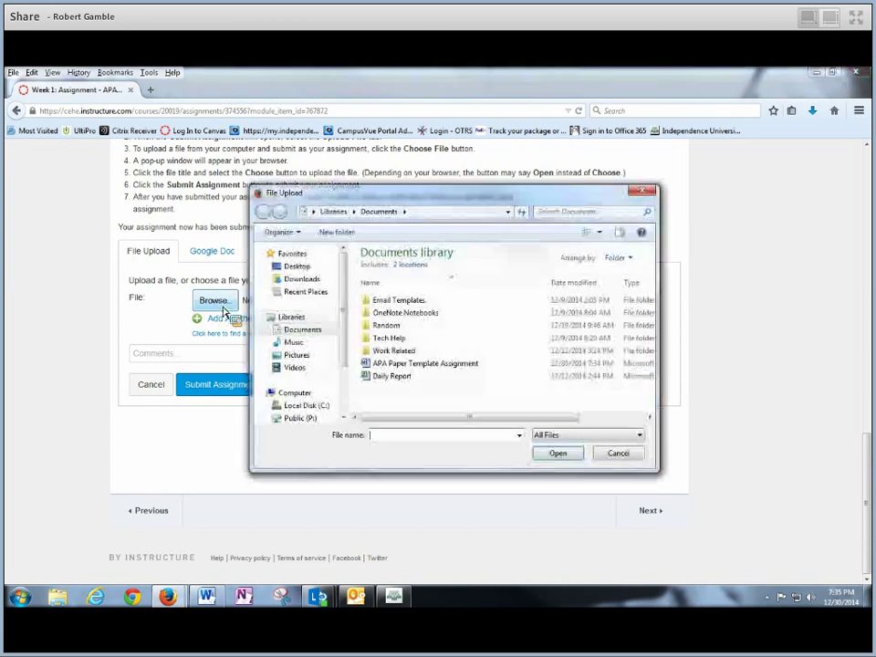
pyautogui.click(297, 266)
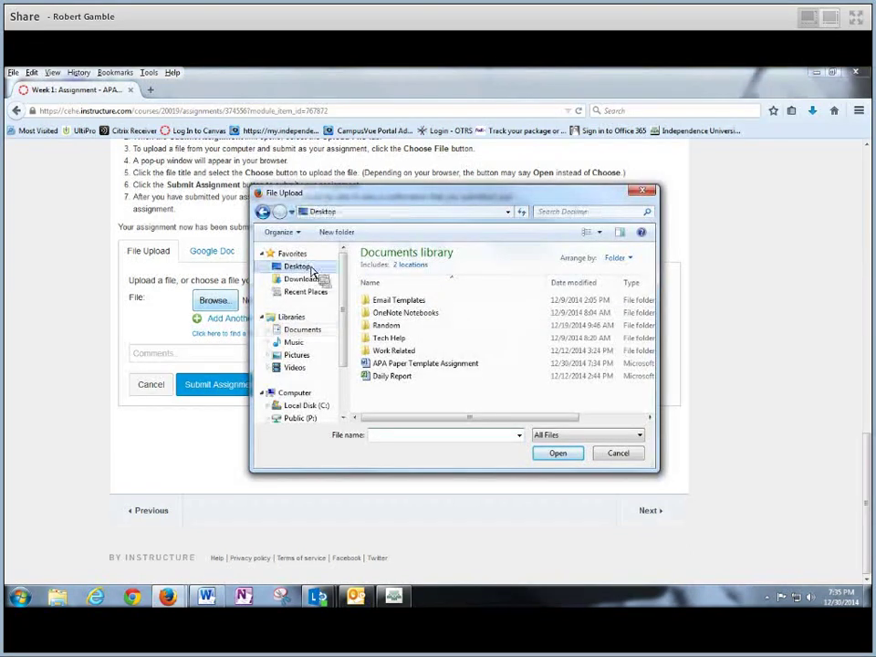
pyautogui.click(301, 278)
pyautogui.click(305, 292)
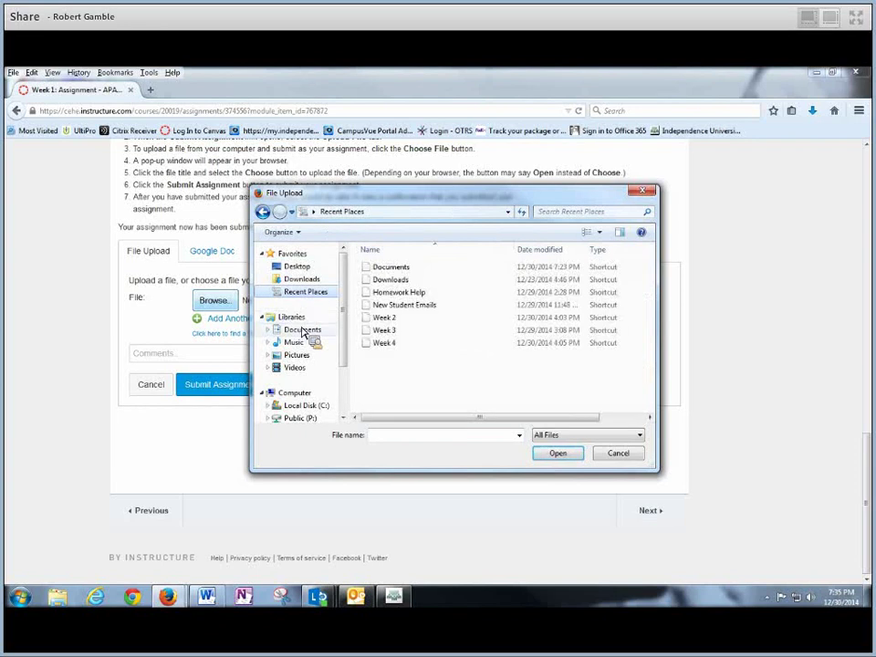
pyautogui.click(303, 330)
pyautogui.click(298, 342)
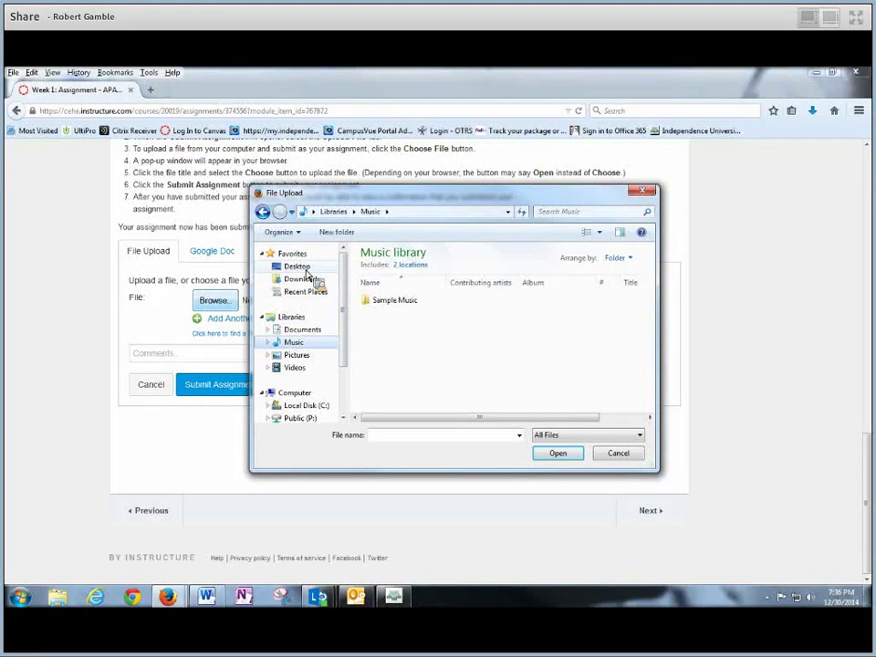
pyautogui.click(300, 266)
# Select APA Paper Template Assignment.docx from the Documents library and attach it
pyautogui.moveTo(651, 267); pyautogui.dragTo(584, 283)
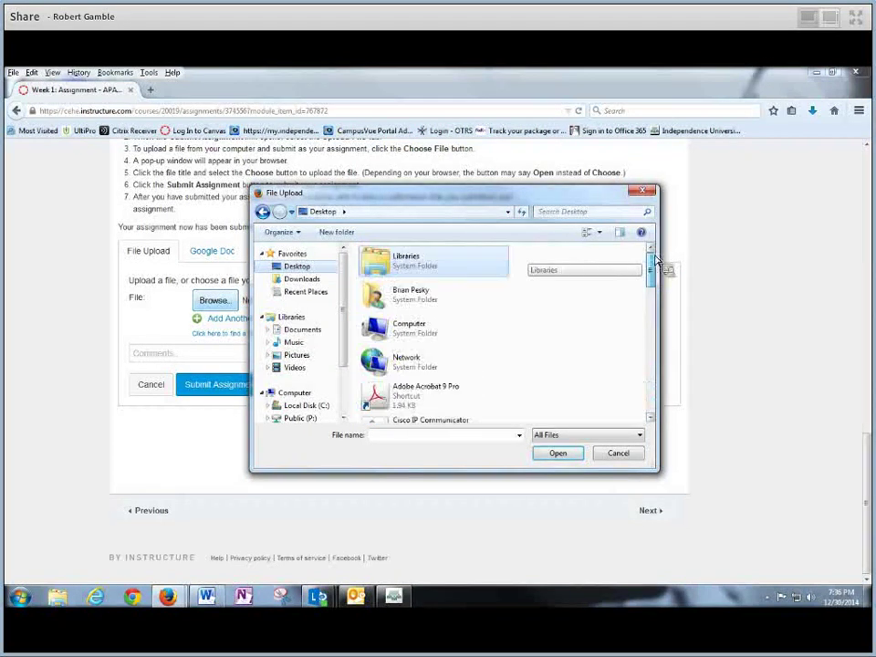
pyautogui.moveTo(651, 266); pyautogui.dragTo(612, 411)
pyautogui.click(453, 377)
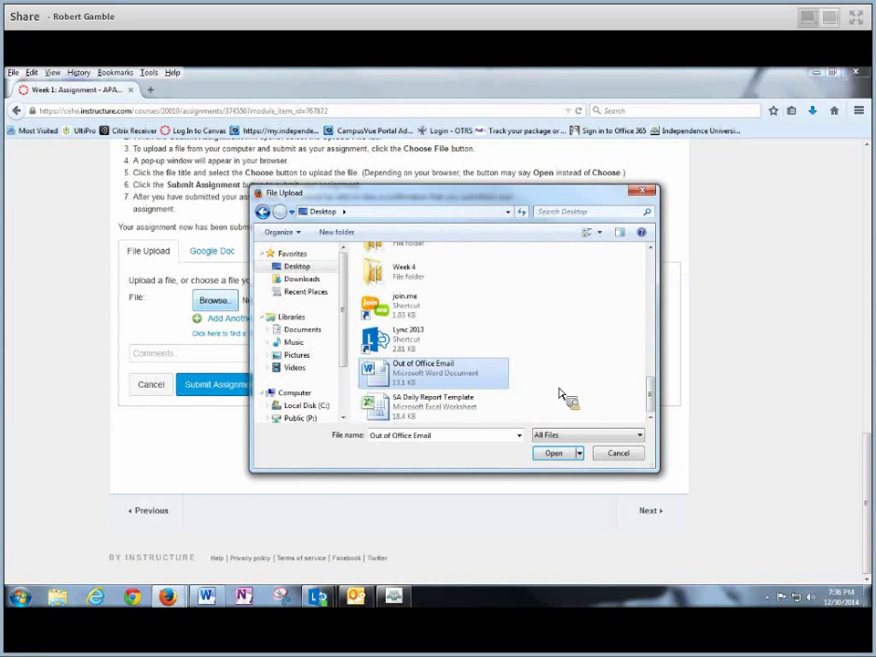
pyautogui.moveTo(481, 377); pyautogui.dragTo(405, 369)
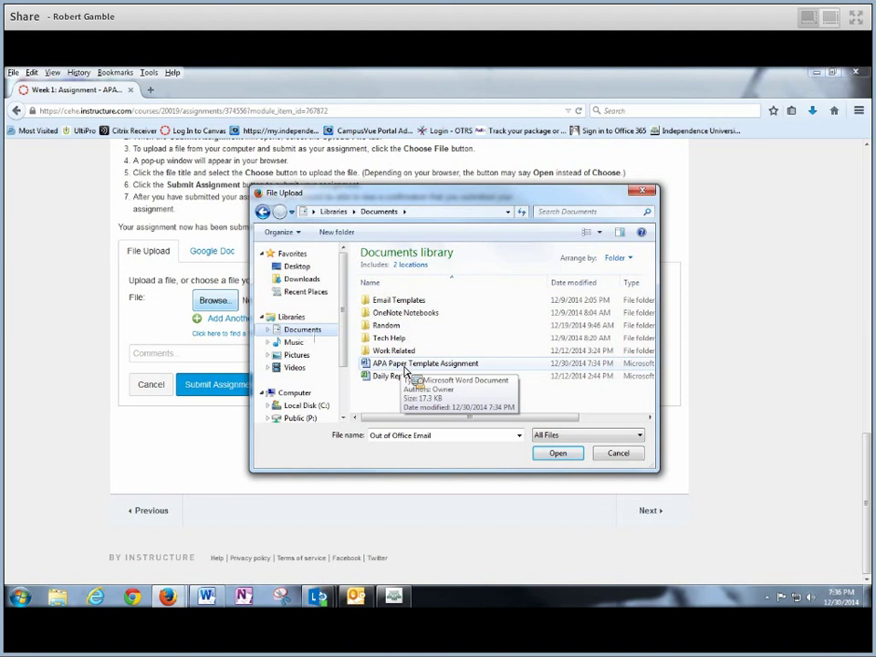
pyautogui.click(405, 367)
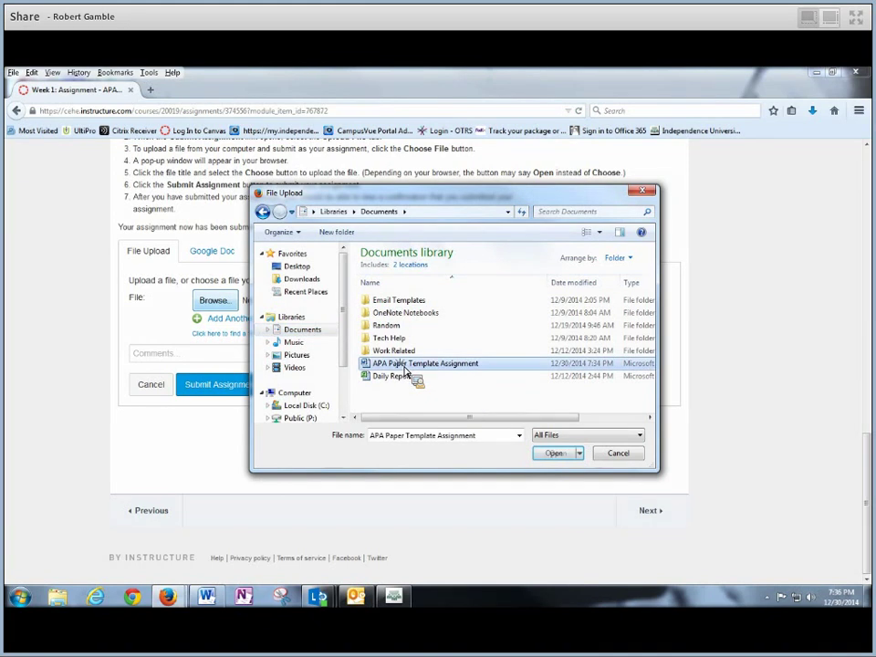
pyautogui.click(554, 454)
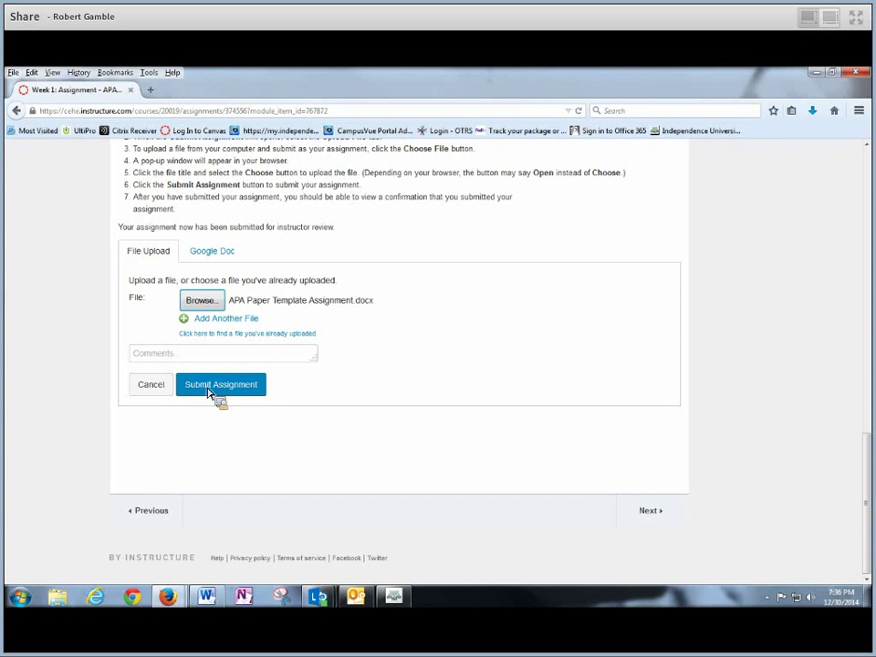
# Submit the attached paper and scroll up to see the Submission panel read Turned In (late)
pyautogui.click(153, 388)
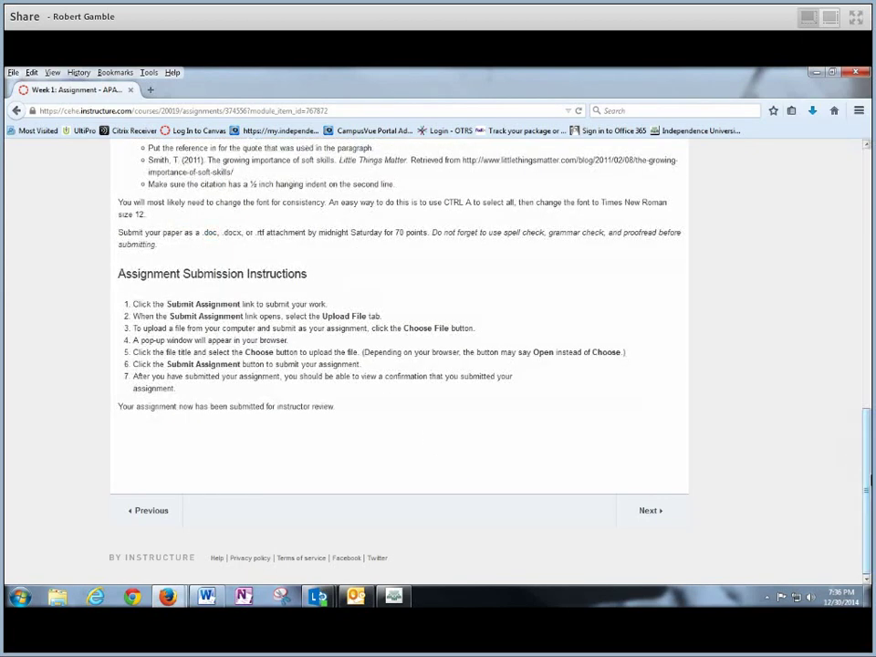
pyautogui.moveTo(859, 473); pyautogui.dragTo(867, 215)
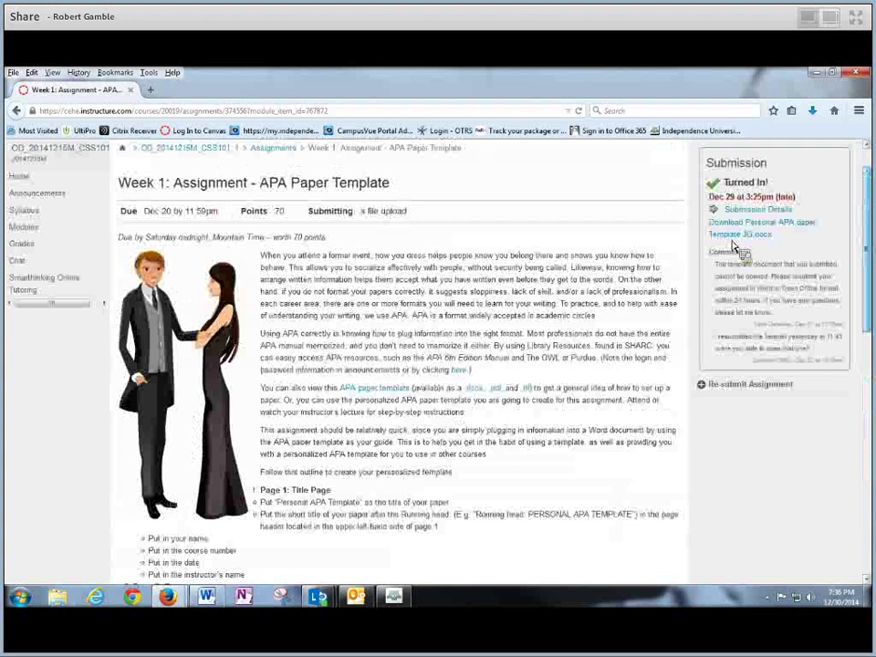
pyautogui.scroll(1, 547, 249)
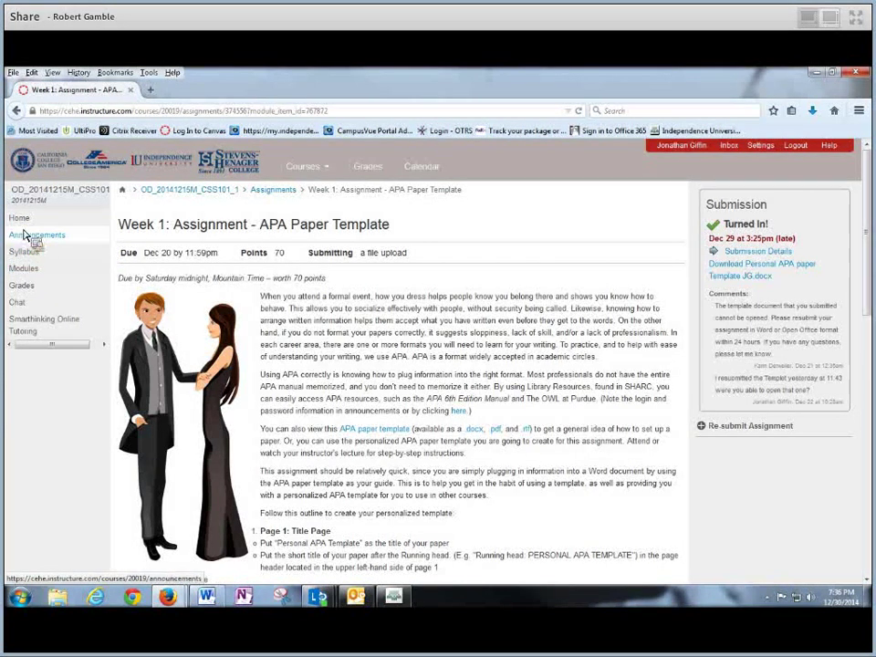
# Open the Student Success Center link under Course Home in the course Modules
pyautogui.click(39, 275)
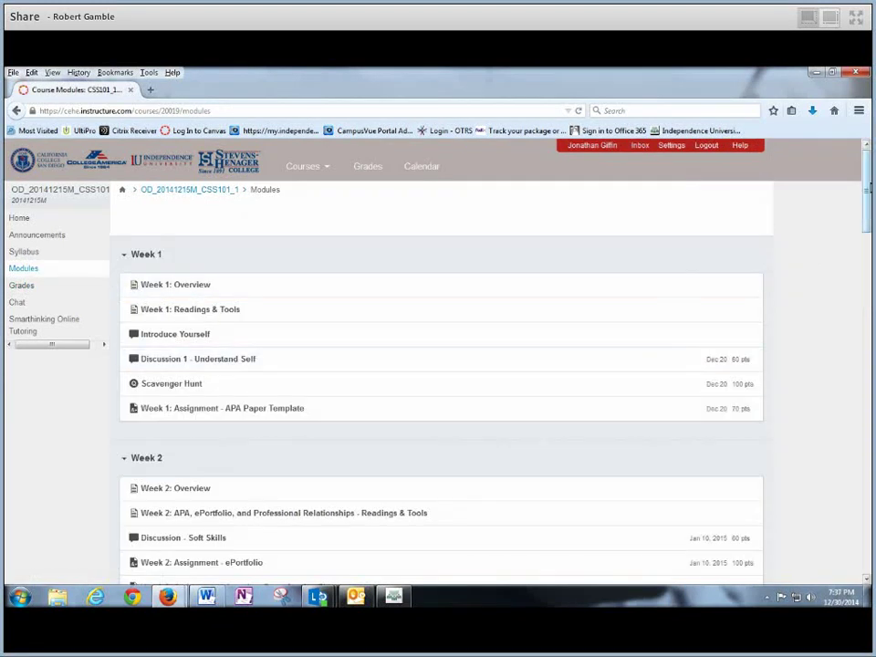
pyautogui.moveTo(870, 187); pyautogui.dragTo(867, 330)
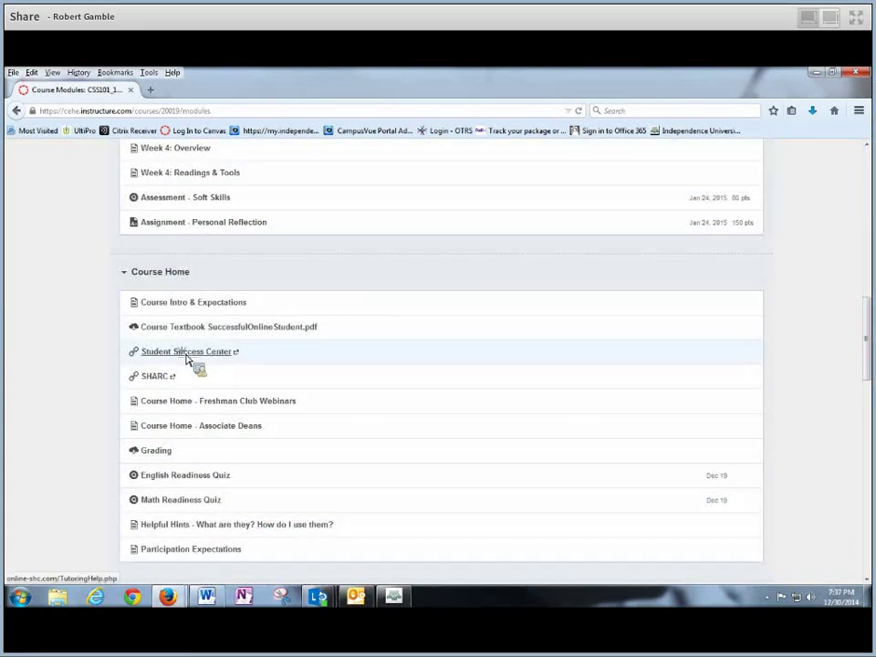
pyautogui.click(187, 354)
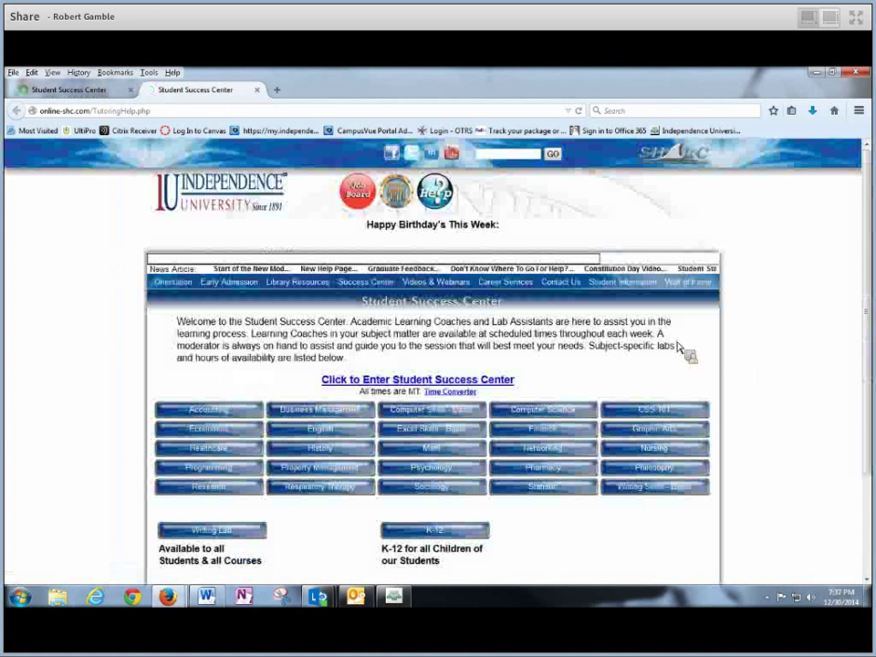
# Browse the Student Success Center page and show the CSS 101 lab schedule
pyautogui.scroll(-1, 695, 228)
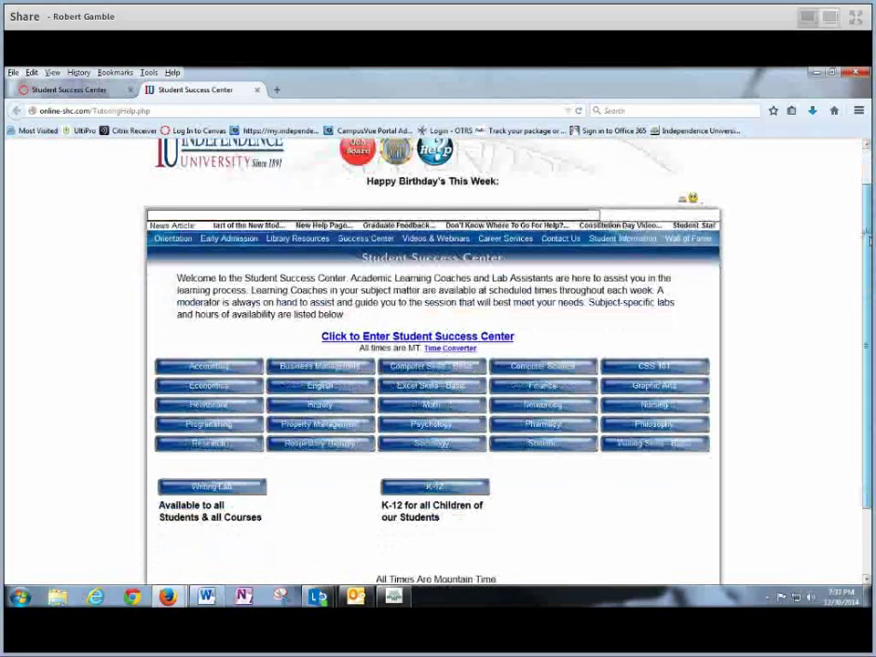
pyautogui.scroll(-1, 695, 228)
pyautogui.scroll(2, 695, 228)
pyautogui.scroll(1, 868, 170)
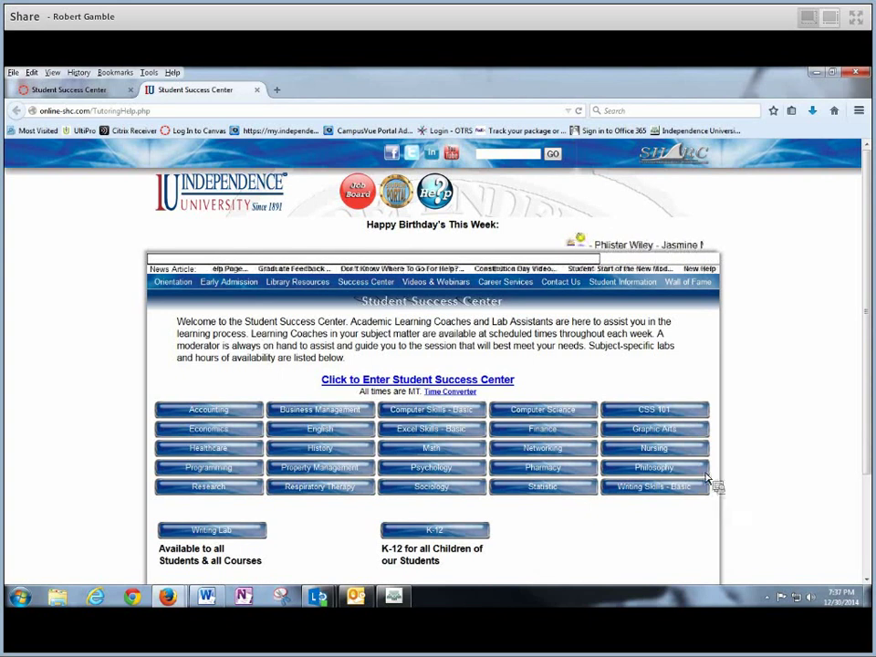
pyautogui.click(651, 412)
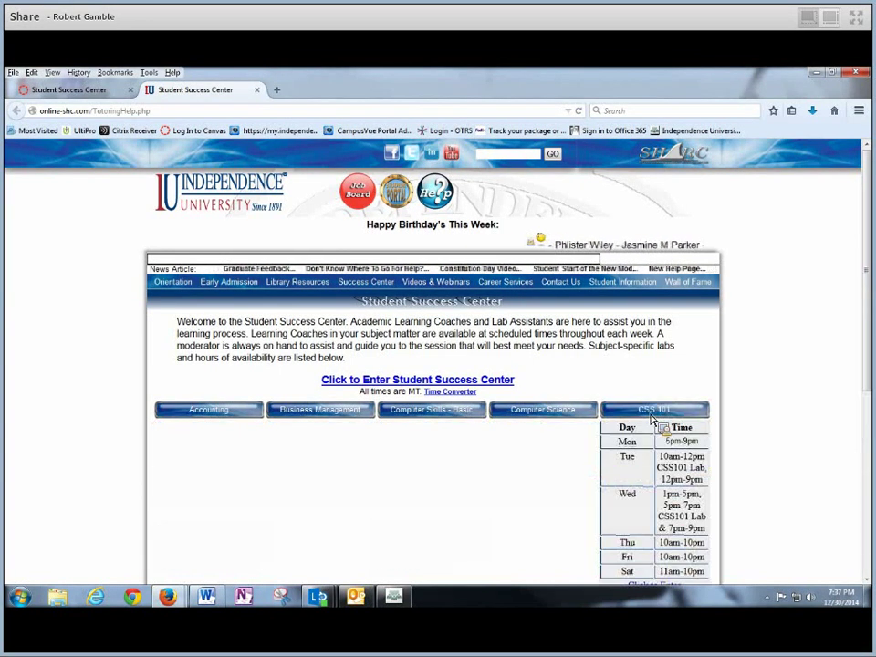
# Read through the CSS 101 lab hours, close the tab, and go to the Canvas course Home
pyautogui.scroll(-1, 865, 302)
pyautogui.scroll(-3, 865, 301)
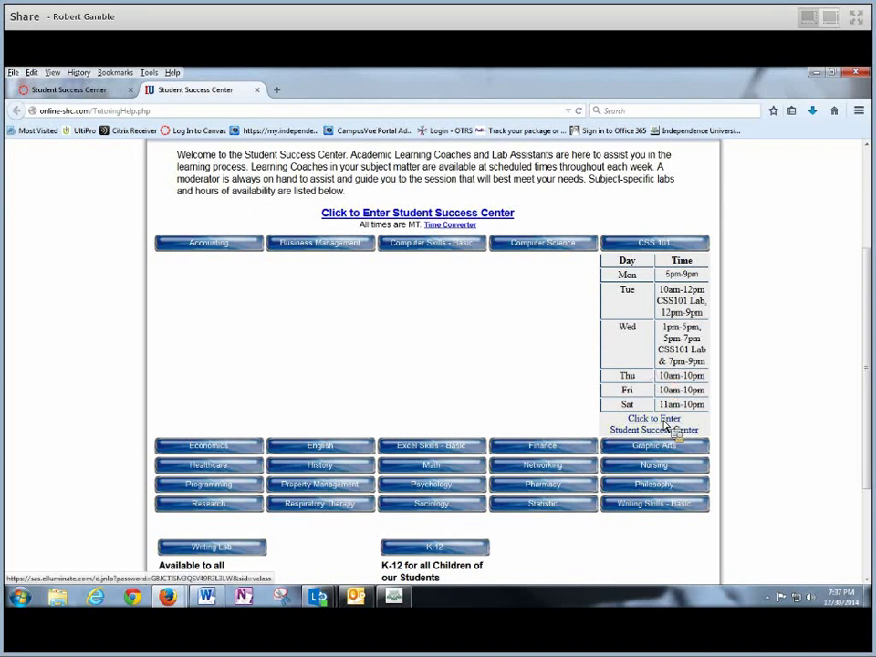
pyautogui.moveTo(862, 385); pyautogui.dragTo(856, 255)
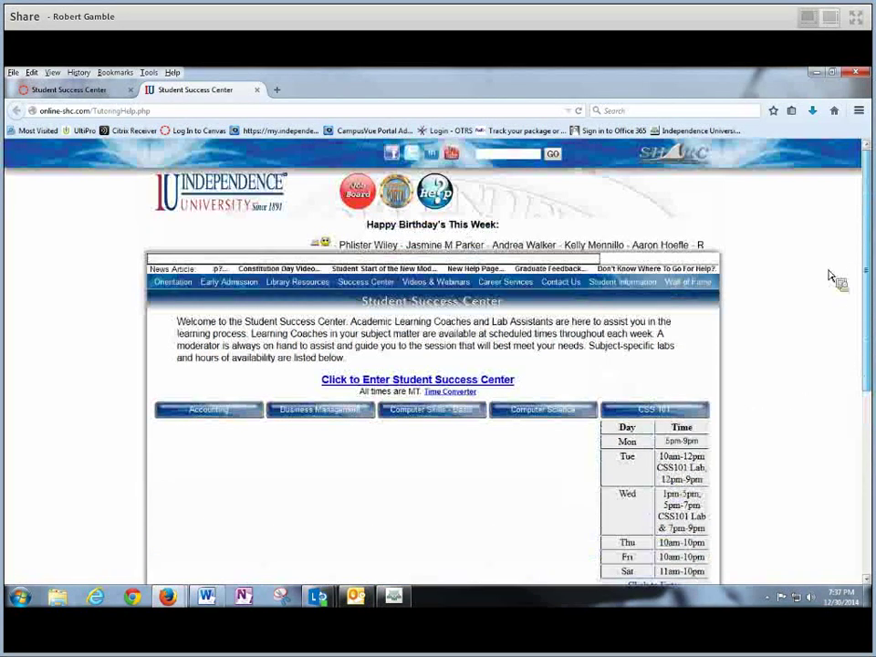
pyautogui.click(257, 89)
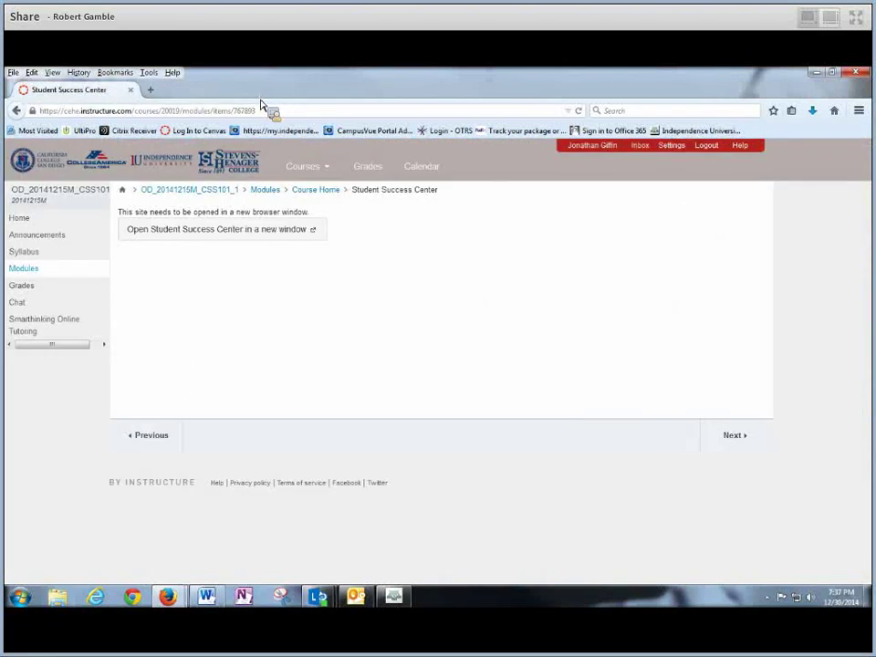
pyautogui.click(23, 220)
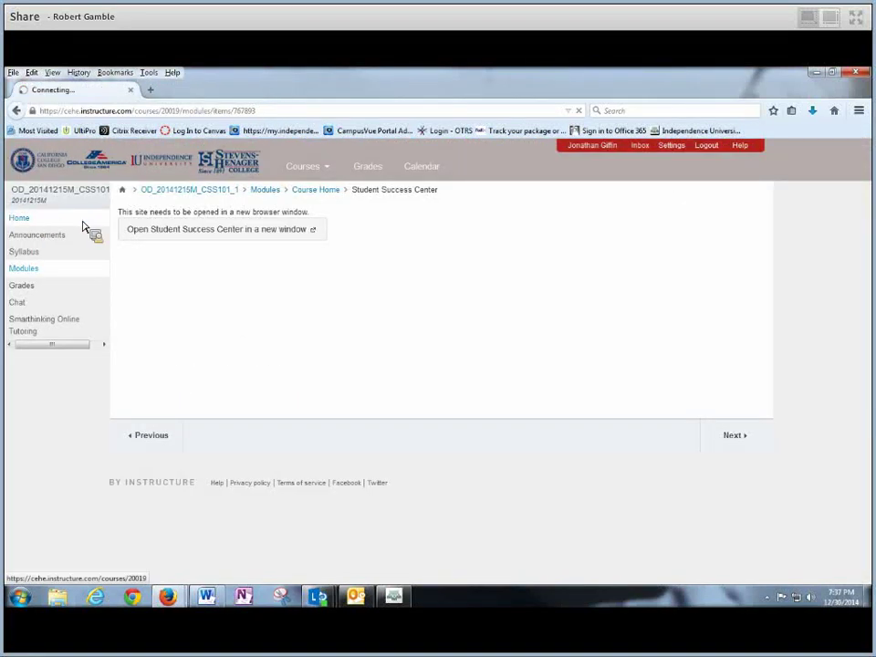